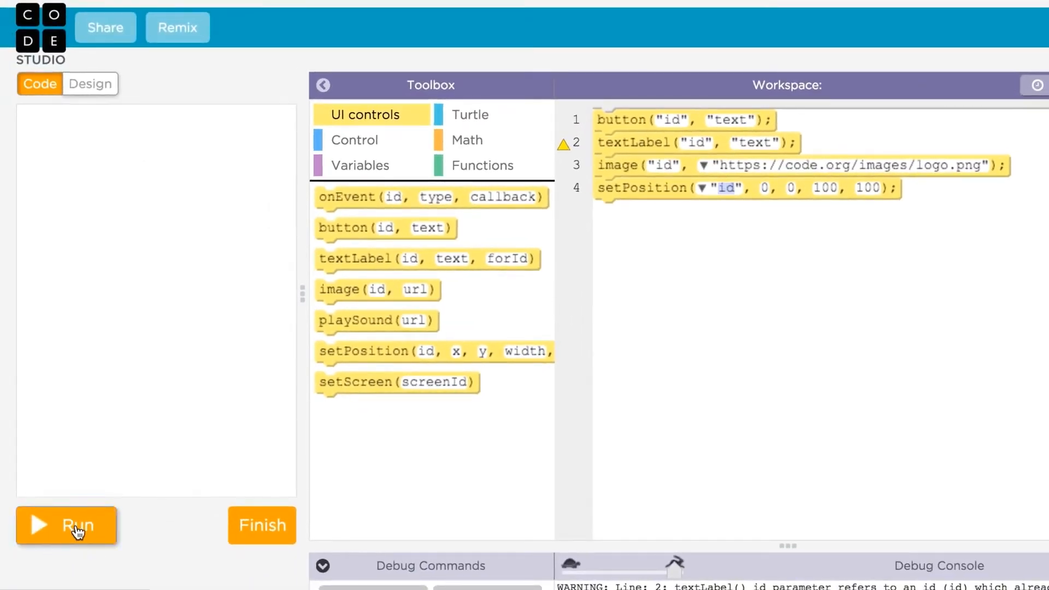
# Step: Run the block-built app, then place two buttons and a text label on the design screen
pyautogui.click(71, 529)
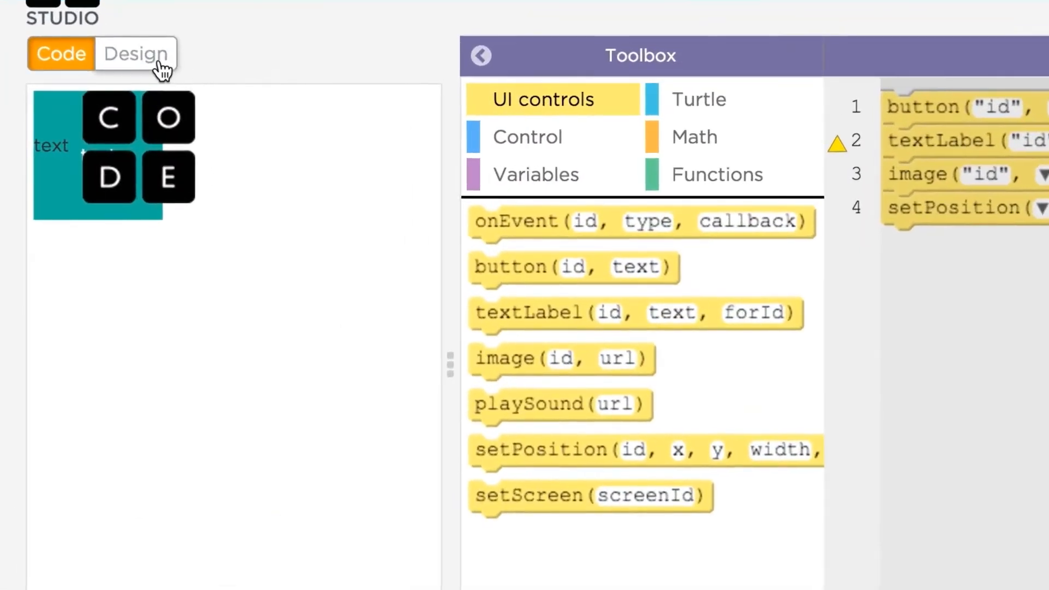
pyautogui.click(160, 75)
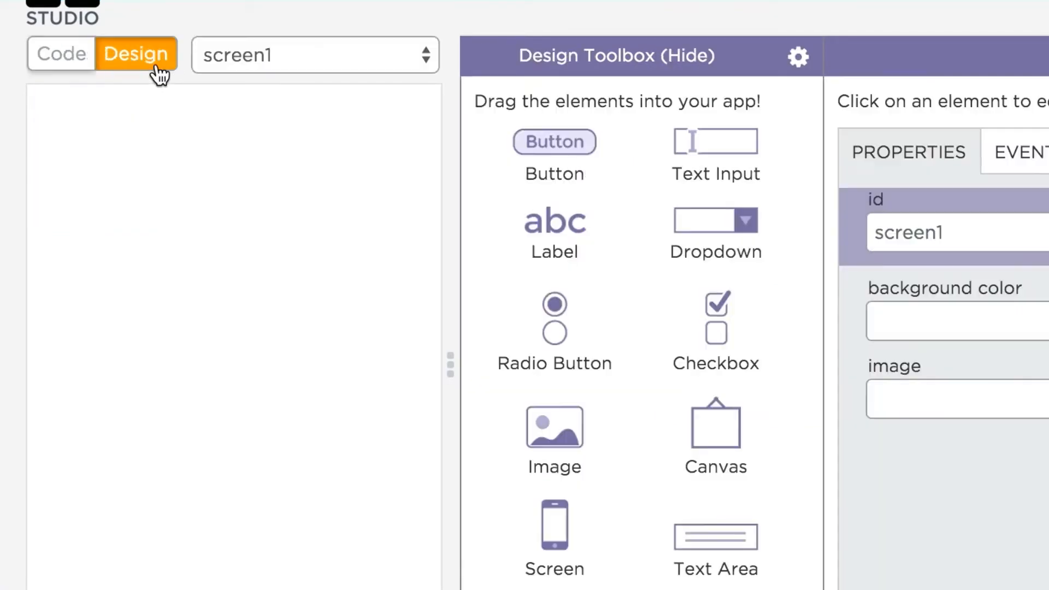
pyautogui.moveTo(546, 143); pyautogui.dragTo(298, 188)
pyautogui.moveTo(565, 227); pyautogui.dragTo(387, 370)
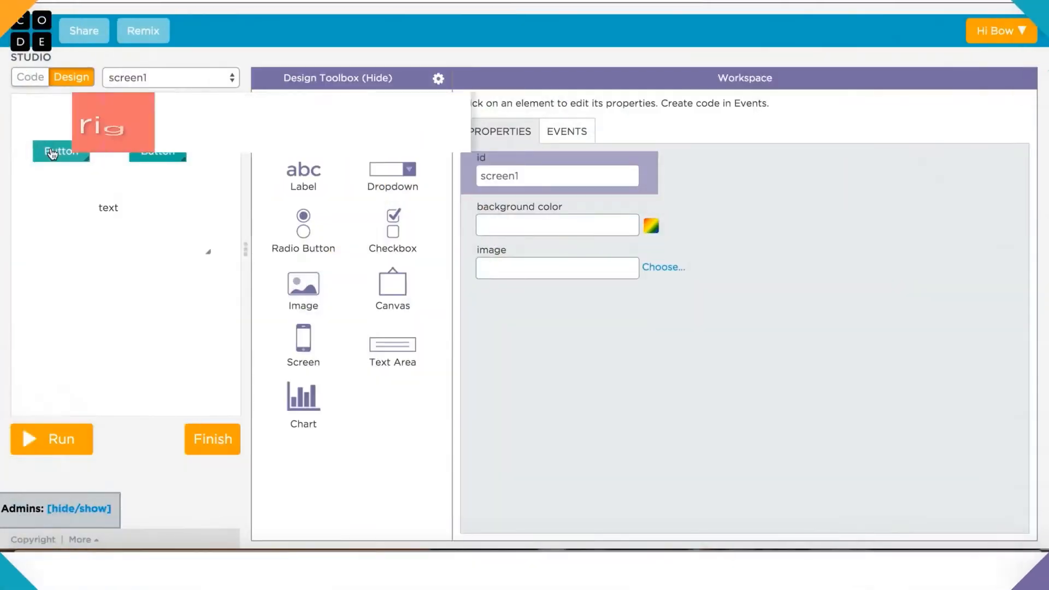
# Step: Inspect design_button1's HTML and CSS in the browser DevTools and browse the Elements tree
pyautogui.rightClick(51, 148)
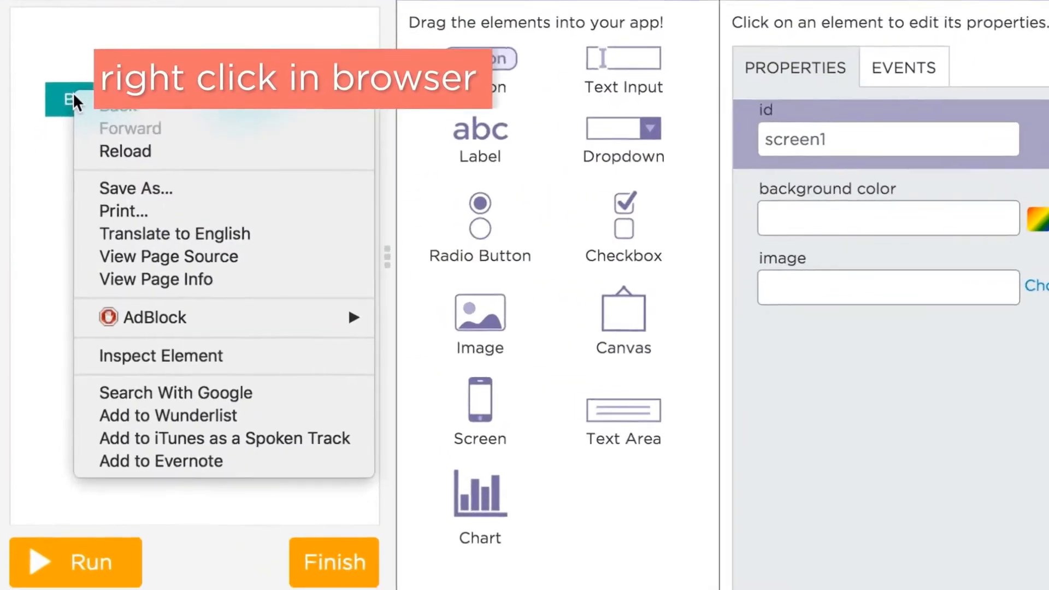
pyautogui.click(145, 356)
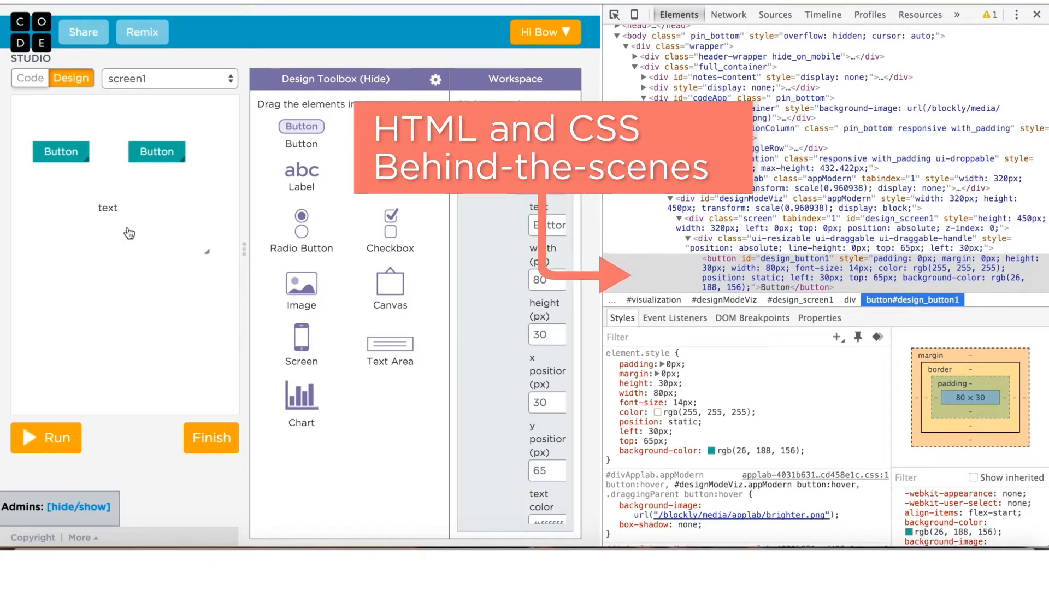
pyautogui.click(111, 215)
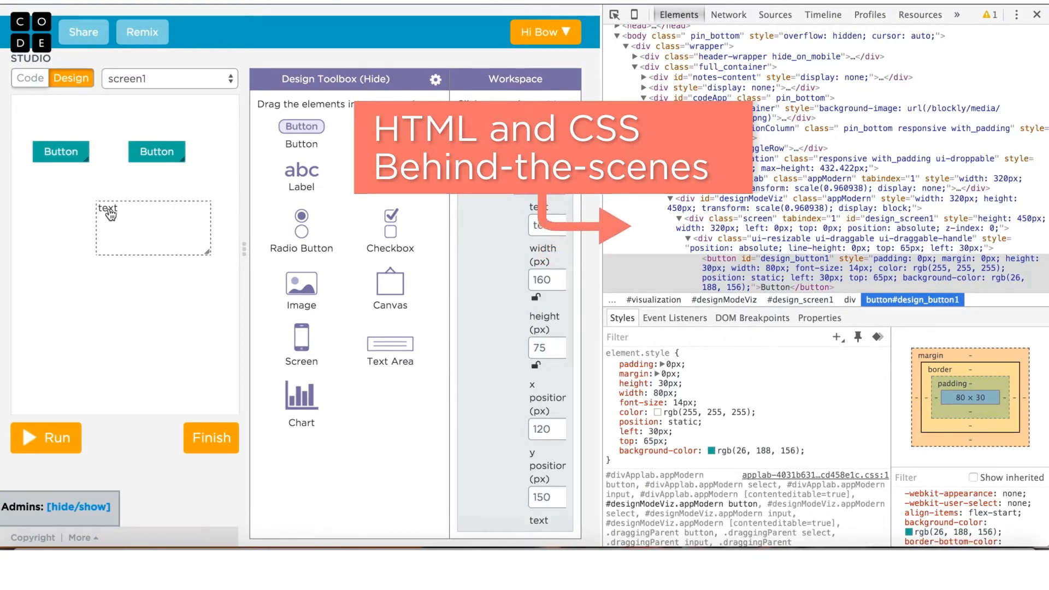
pyautogui.scroll(-1, 774, 283)
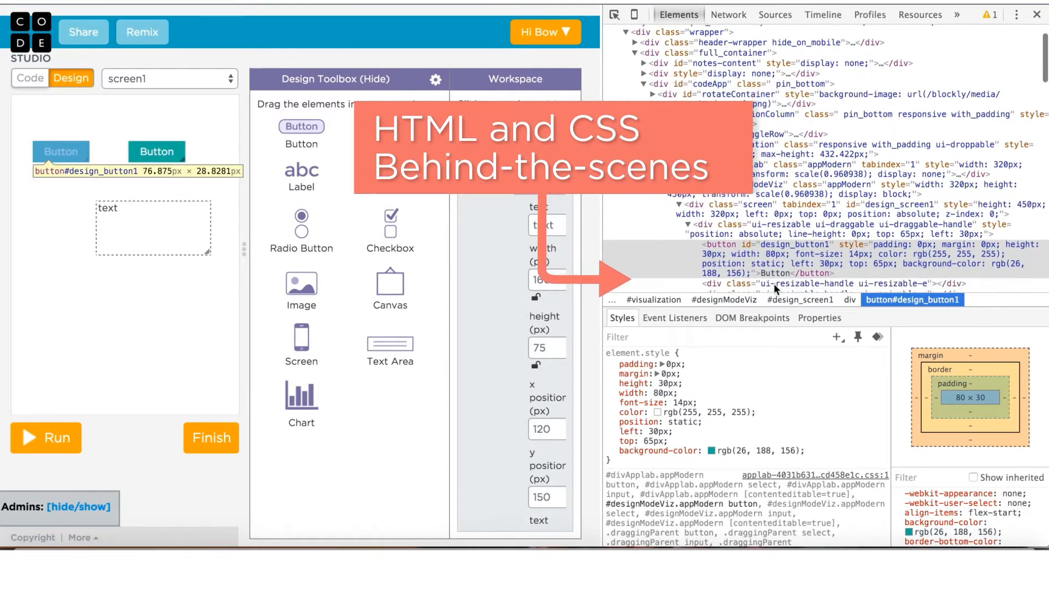
pyautogui.scroll(-5, 773, 283)
pyautogui.scroll(-3, 774, 283)
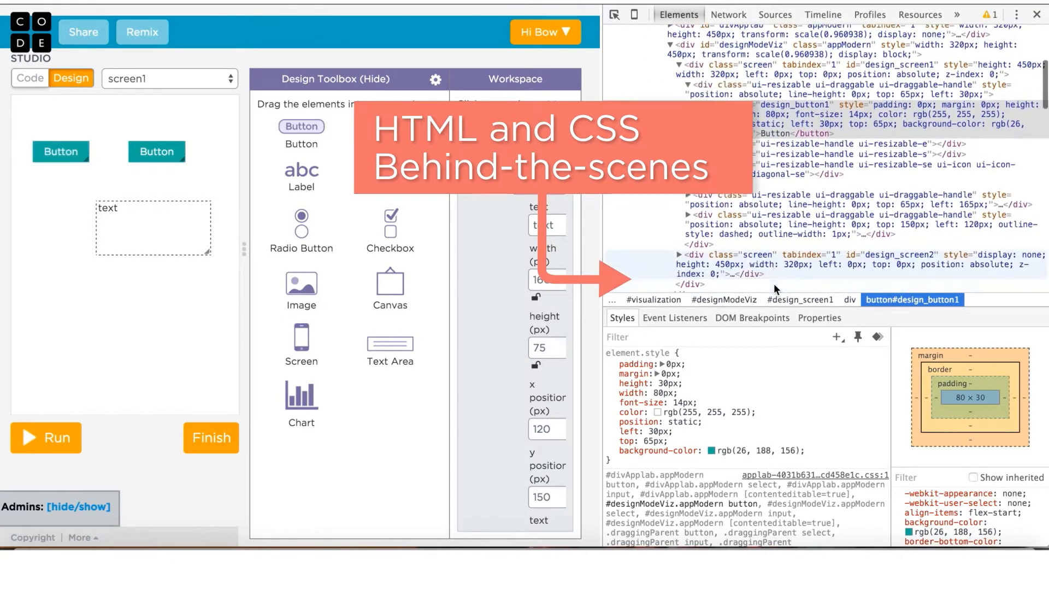
pyautogui.scroll(-6, 773, 284)
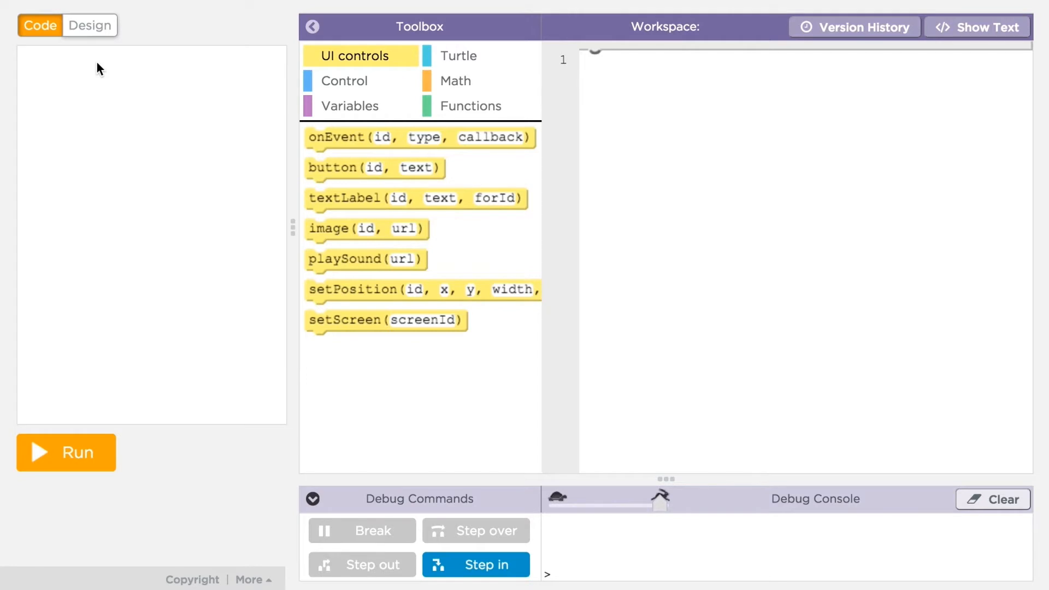
# Step: Add a new button, enlarge it to 175×80 px, and set its text to 'move'
pyautogui.click(85, 27)
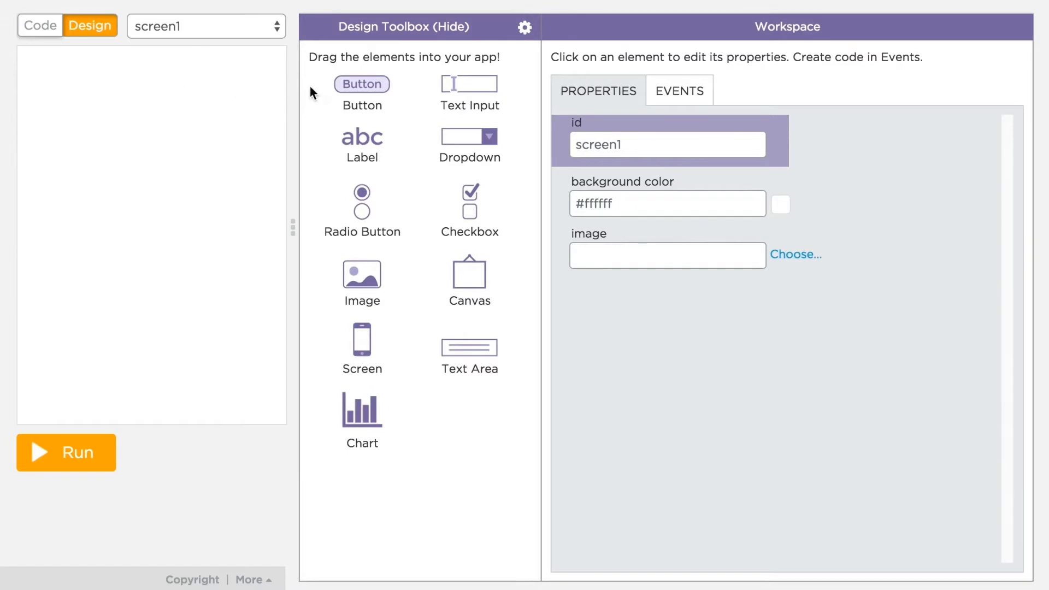
pyautogui.moveTo(371, 84); pyautogui.dragTo(121, 314)
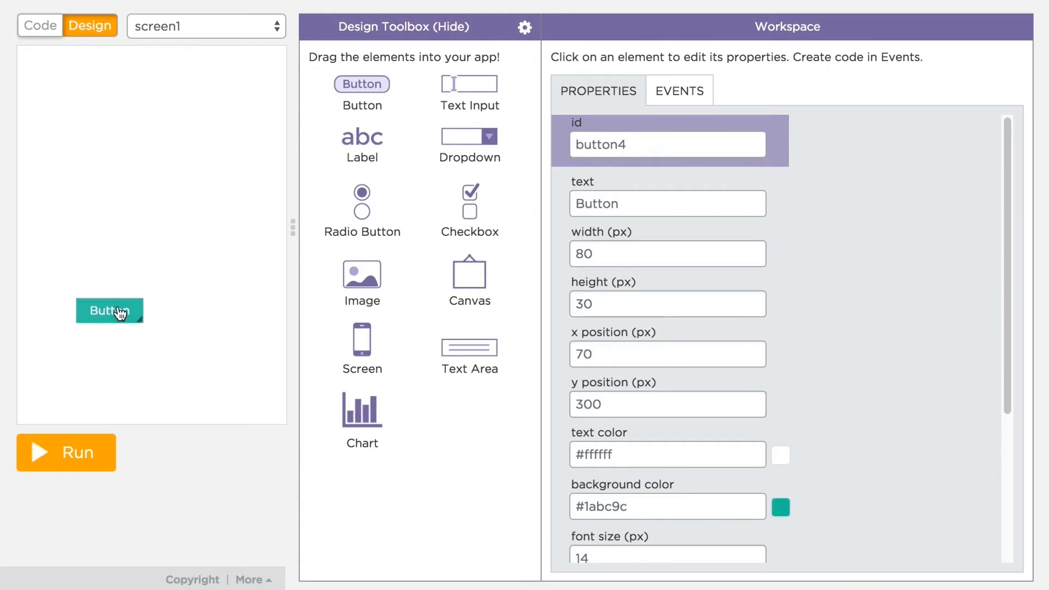
pyautogui.moveTo(139, 321); pyautogui.dragTo(217, 366)
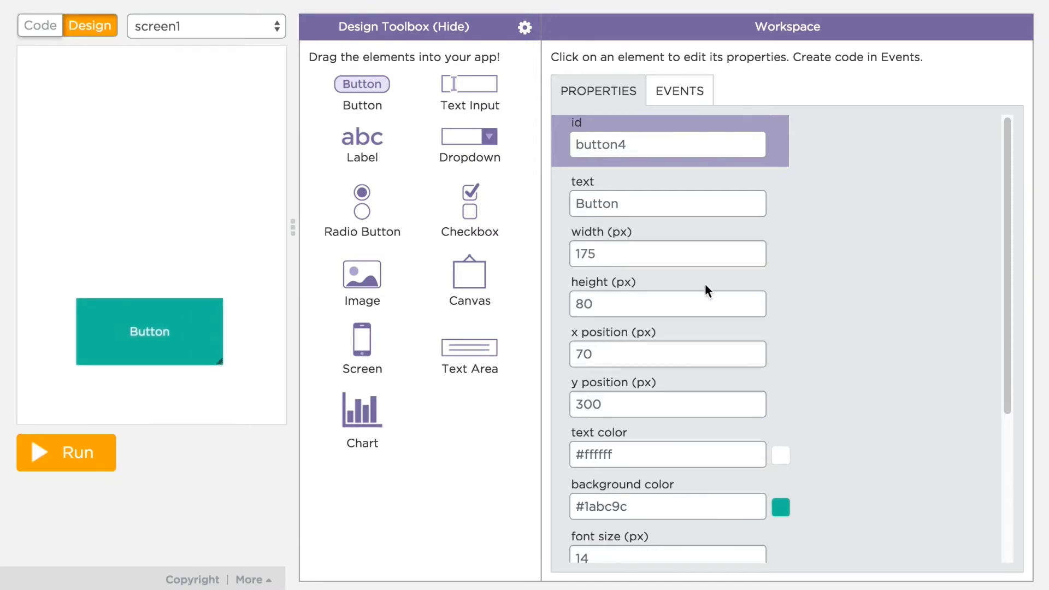
pyautogui.moveTo(621, 195); pyautogui.dragTo(565, 201)
pyautogui.write('move')
# Step: Give the move button a green #2dbd1a background and font size 21
pyautogui.scroll(-2, 795, 284)
pyautogui.scroll(-1, 795, 289)
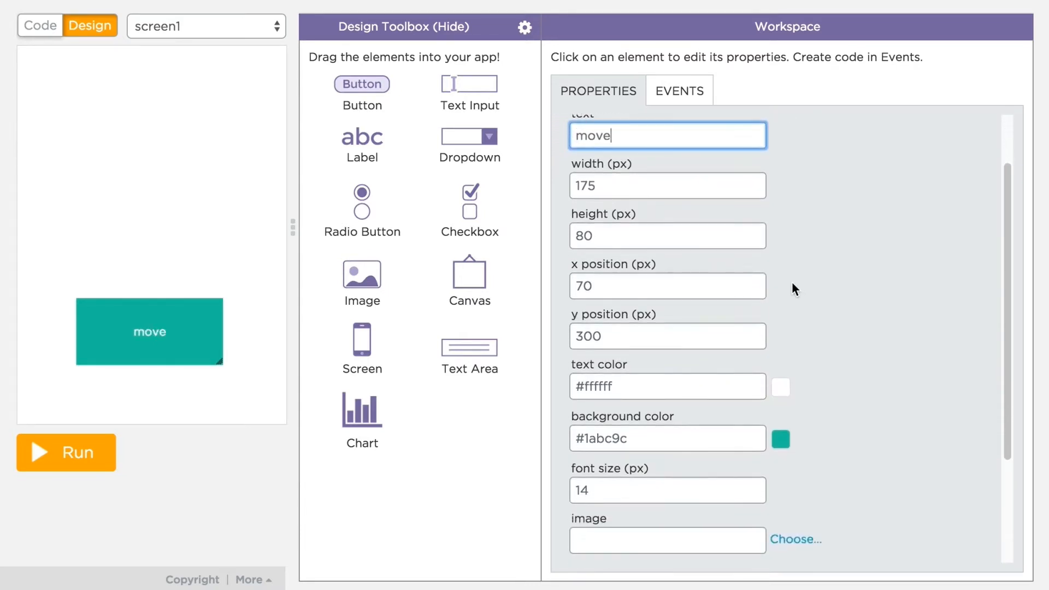
pyautogui.scroll(-4, 834, 441)
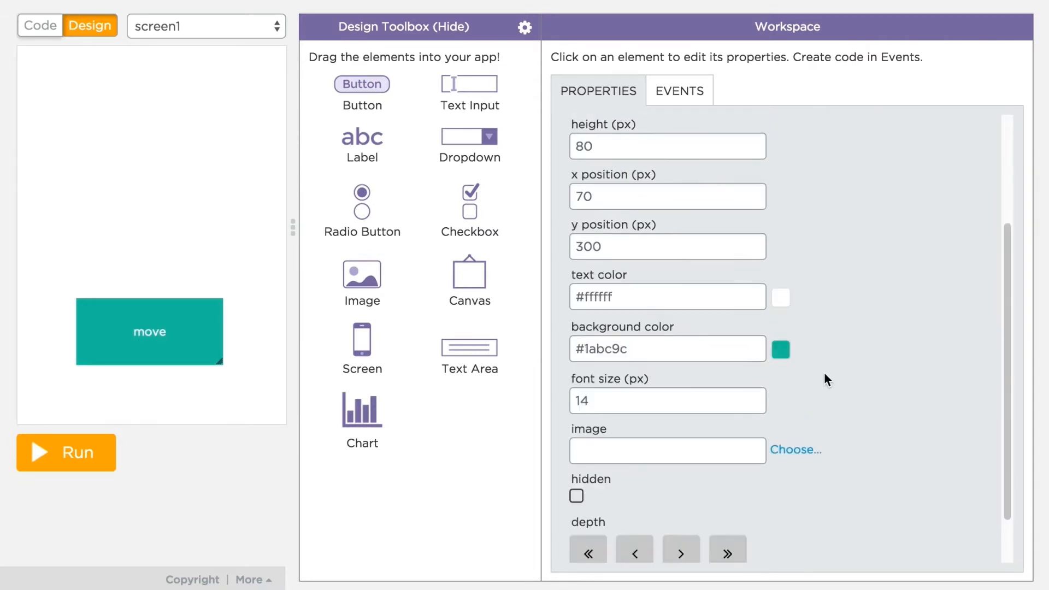
pyautogui.click(782, 351)
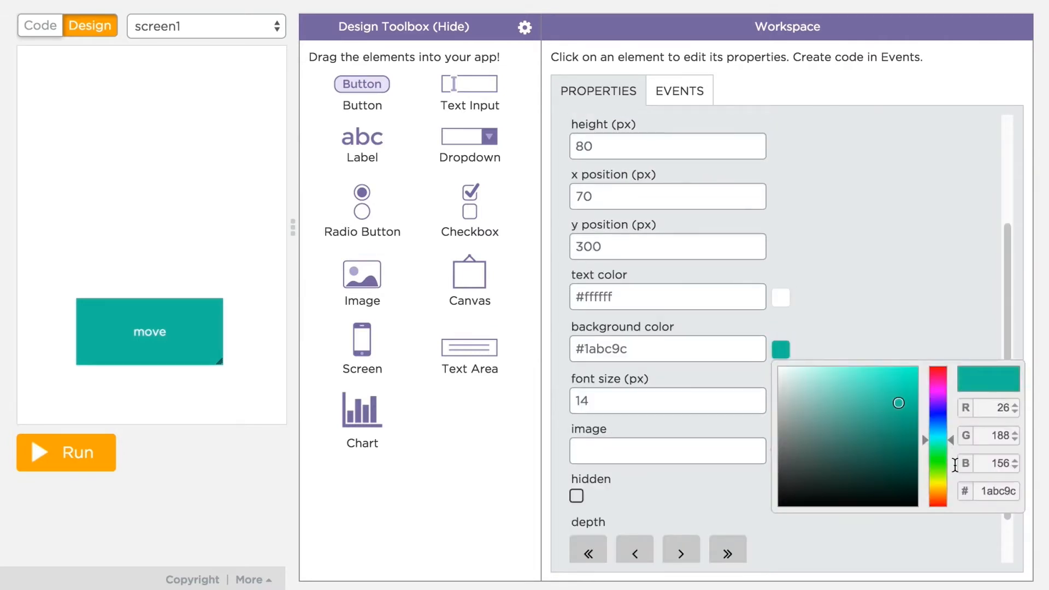
pyautogui.moveTo(951, 441); pyautogui.dragTo(960, 464)
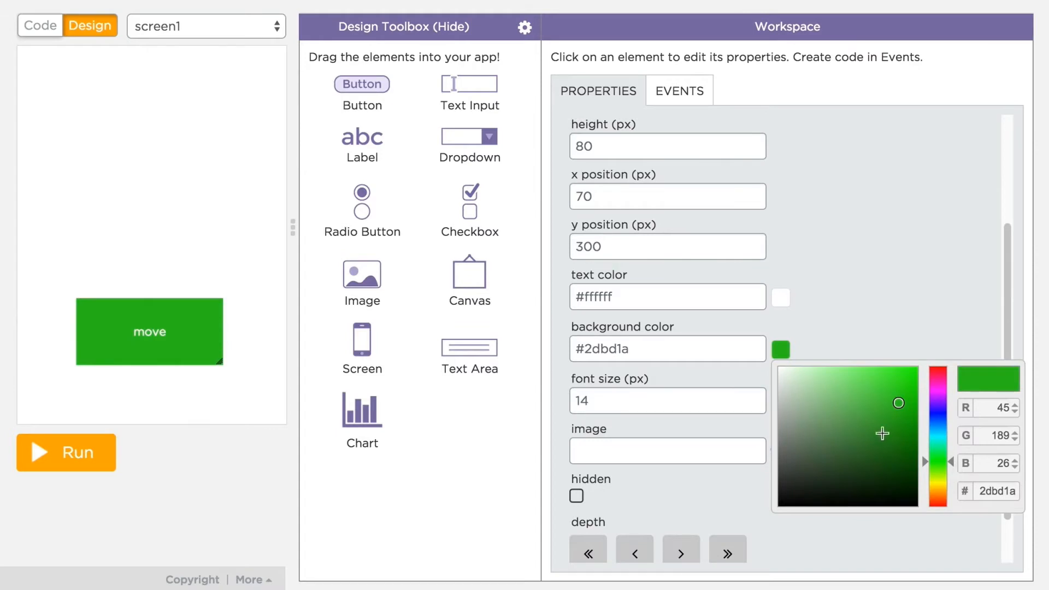
pyautogui.click(876, 338)
pyautogui.click(754, 398)
pyautogui.click(754, 397)
pyautogui.click(755, 398)
pyautogui.click(754, 397)
pyautogui.click(755, 397)
pyautogui.click(755, 397)
pyautogui.click(755, 397)
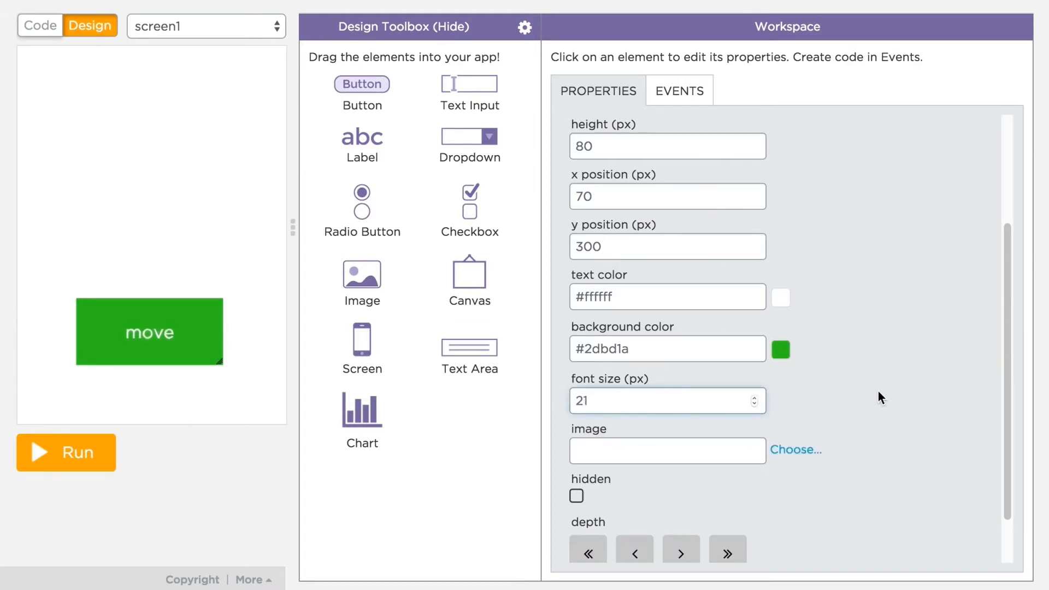
pyautogui.scroll(5, 877, 391)
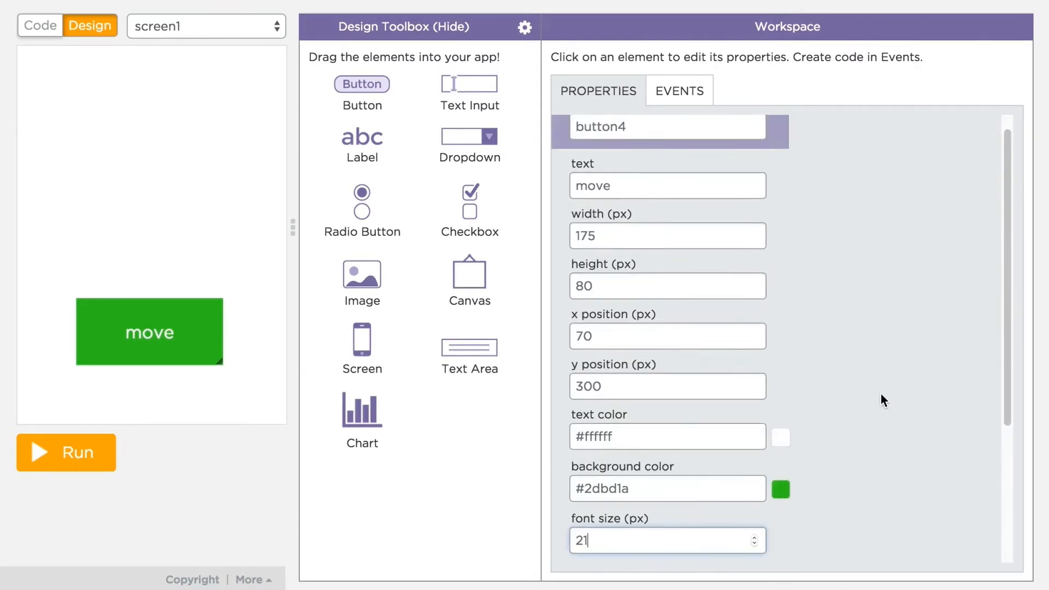
pyautogui.scroll(1, 881, 395)
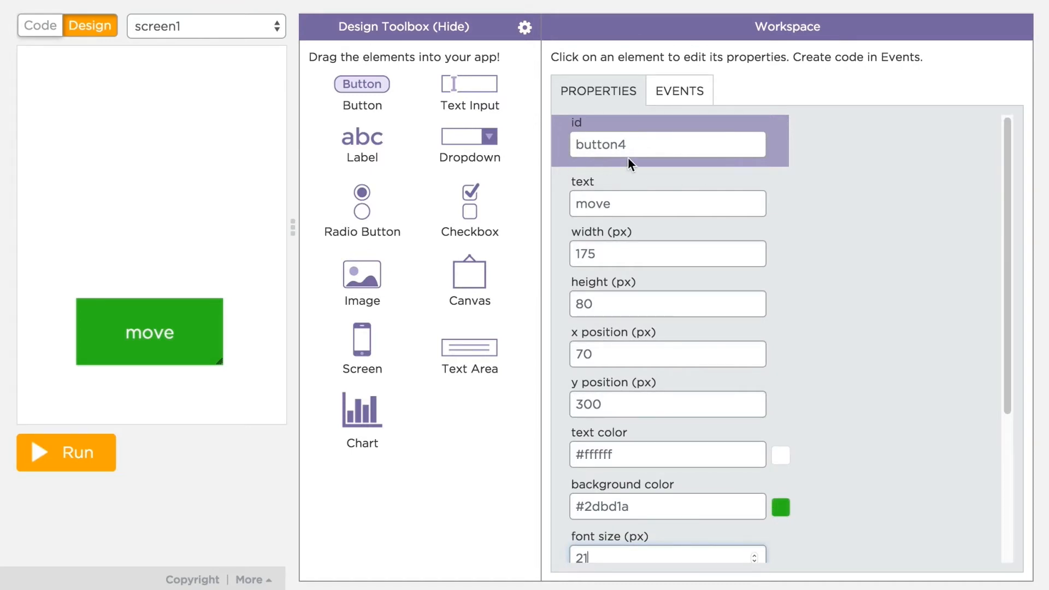
# Step: Set the button id to moveBtn and add a moveBtn click handler calling moveForward(25)
pyautogui.click(634, 145)
pyautogui.moveTo(635, 144); pyautogui.dragTo(568, 144)
pyautogui.write('moveBtn')
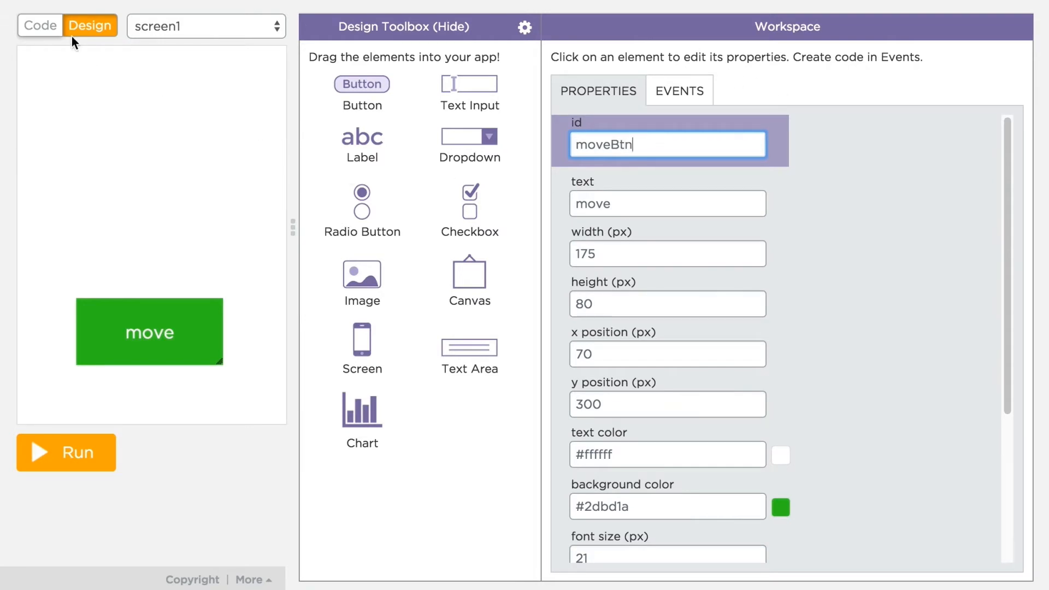
pyautogui.click(36, 27)
pyautogui.moveTo(332, 137); pyautogui.dragTo(604, 61)
pyautogui.click(665, 72)
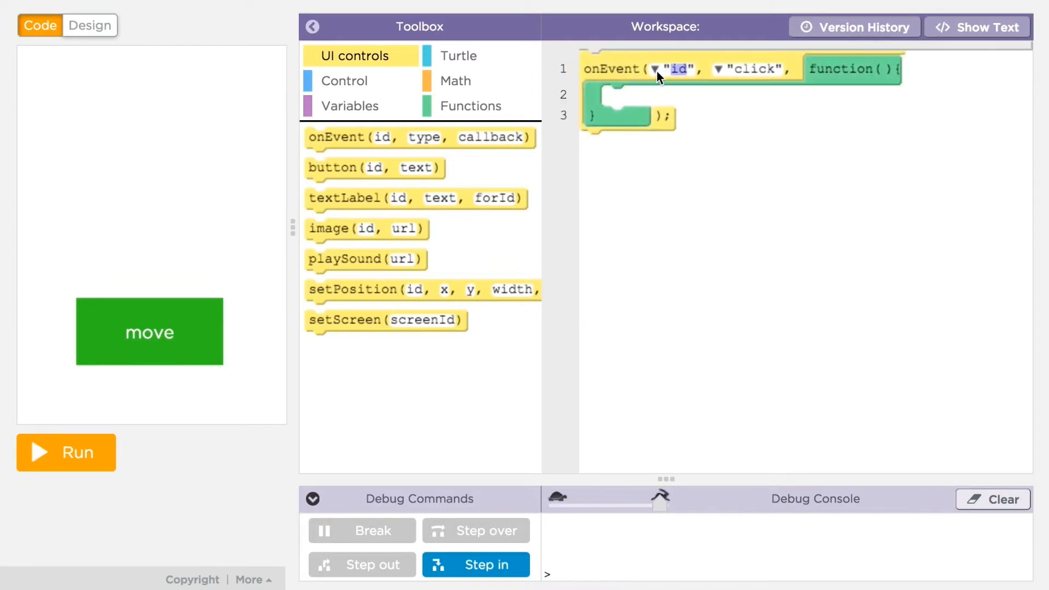
pyautogui.click(655, 70)
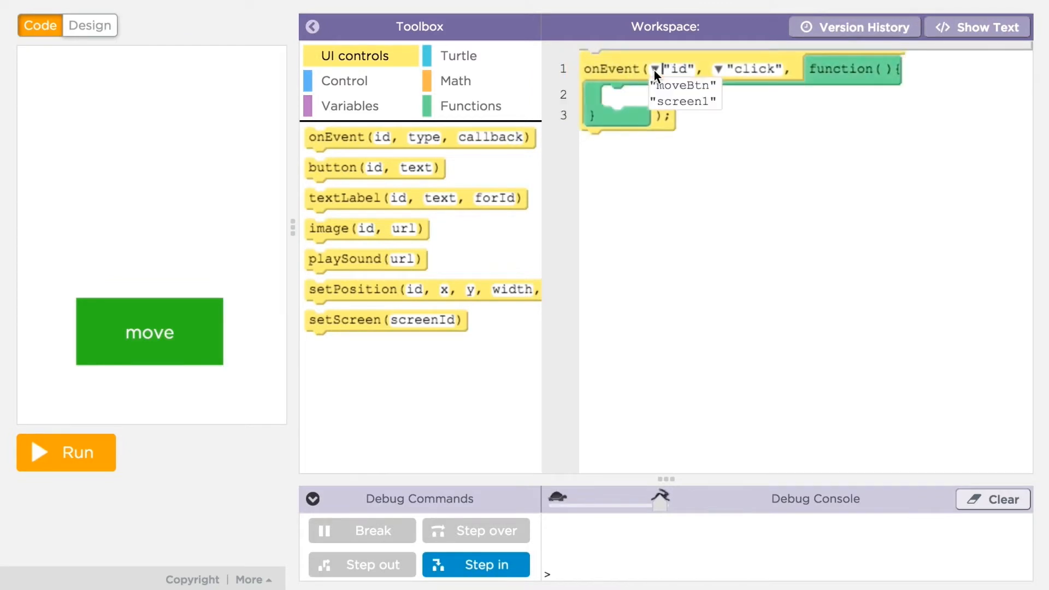
pyautogui.click(690, 85)
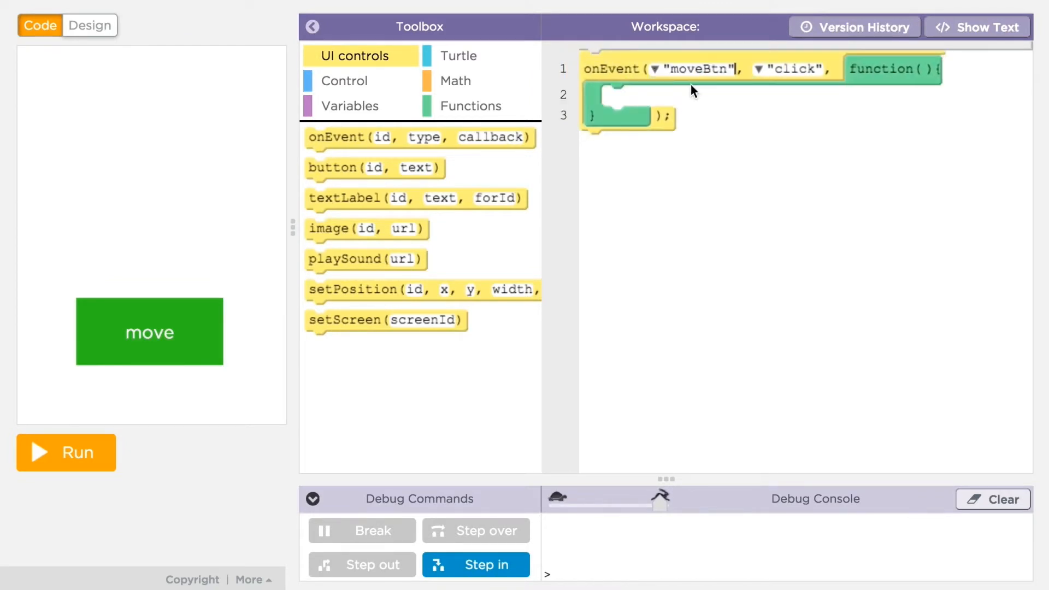
pyautogui.click(469, 65)
pyautogui.moveTo(349, 133); pyautogui.dragTo(635, 95)
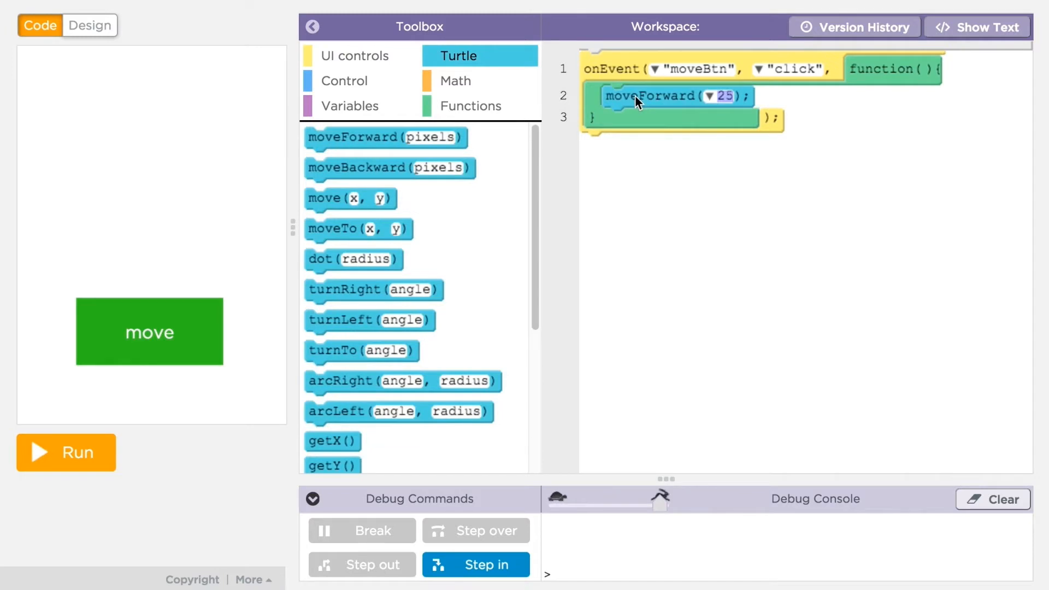
# Step: Run the app and click move four times to advance the turtle, then stop it
pyautogui.click(87, 452)
pyautogui.click(141, 333)
pyautogui.click(140, 332)
pyautogui.click(140, 332)
pyautogui.click(141, 333)
pyautogui.click(140, 333)
pyautogui.click(143, 337)
pyautogui.click(63, 458)
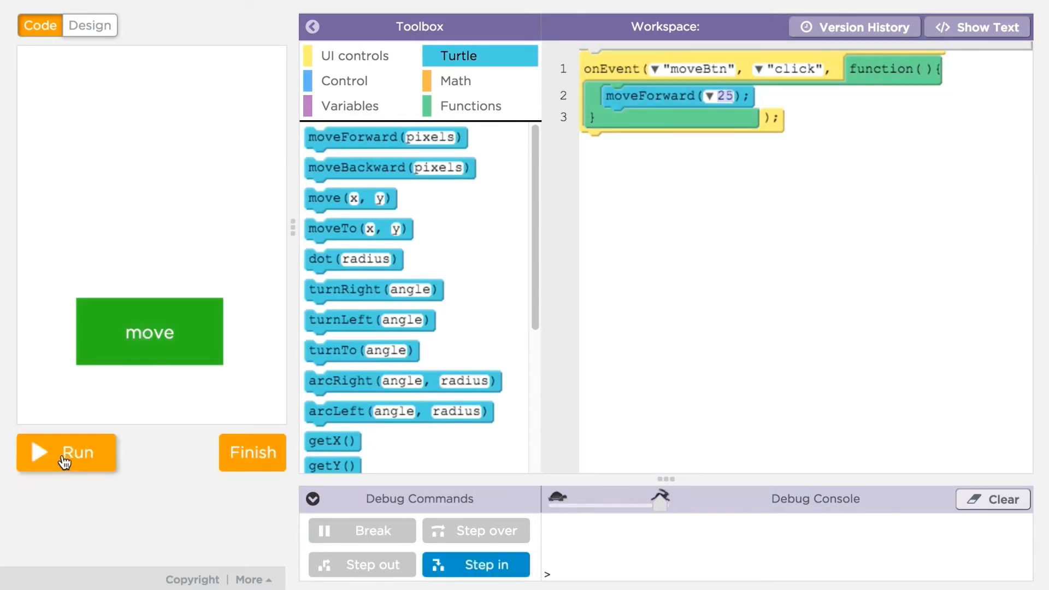
pyautogui.click(91, 27)
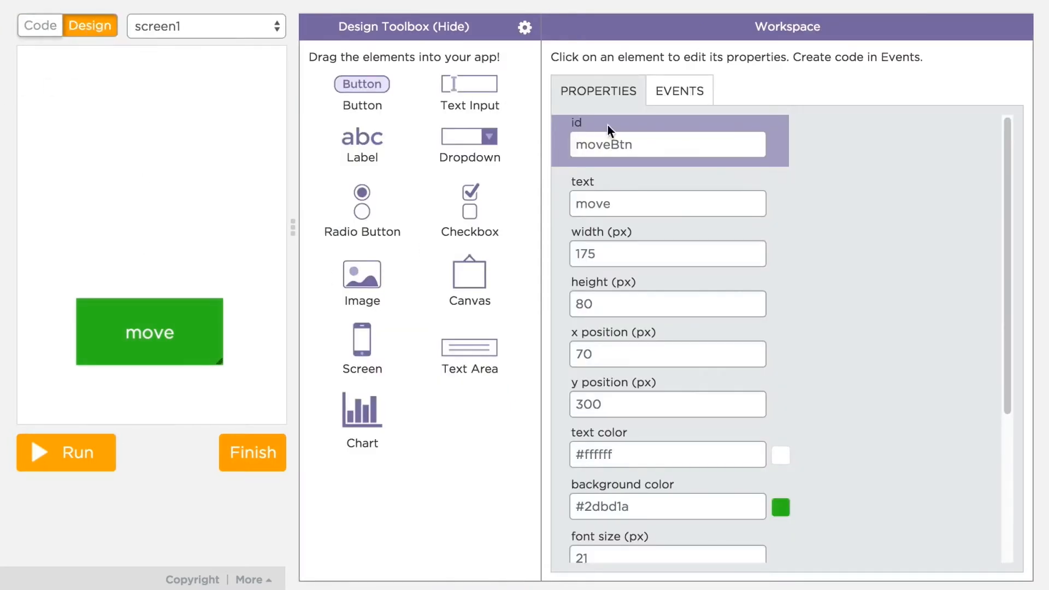
# Step: Insert a moveBtn Click handler from the EVENTS tab that logs 'moveBtn clicked!'
pyautogui.click(674, 102)
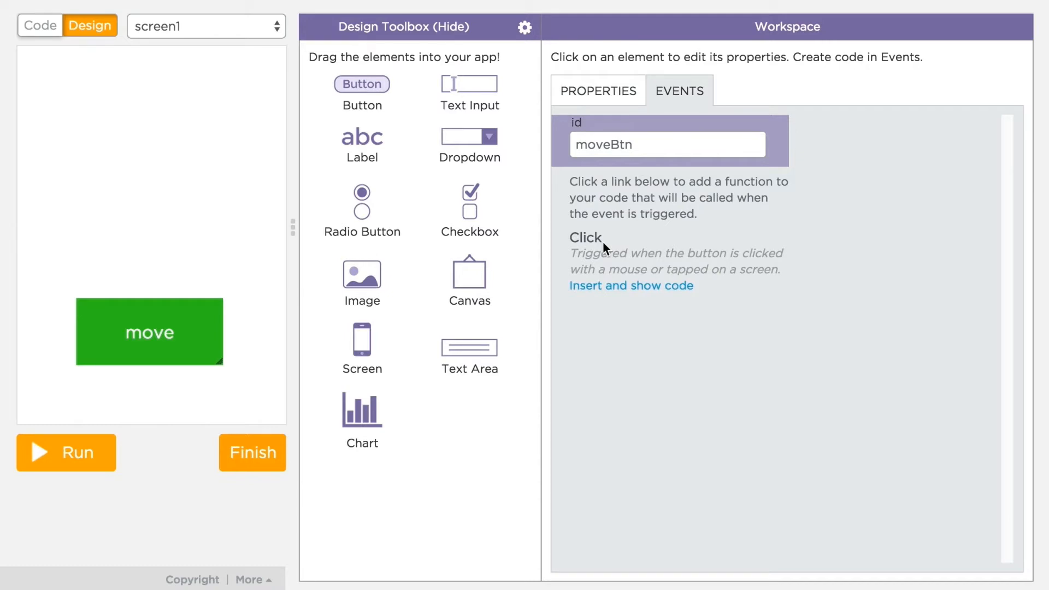
pyautogui.click(625, 286)
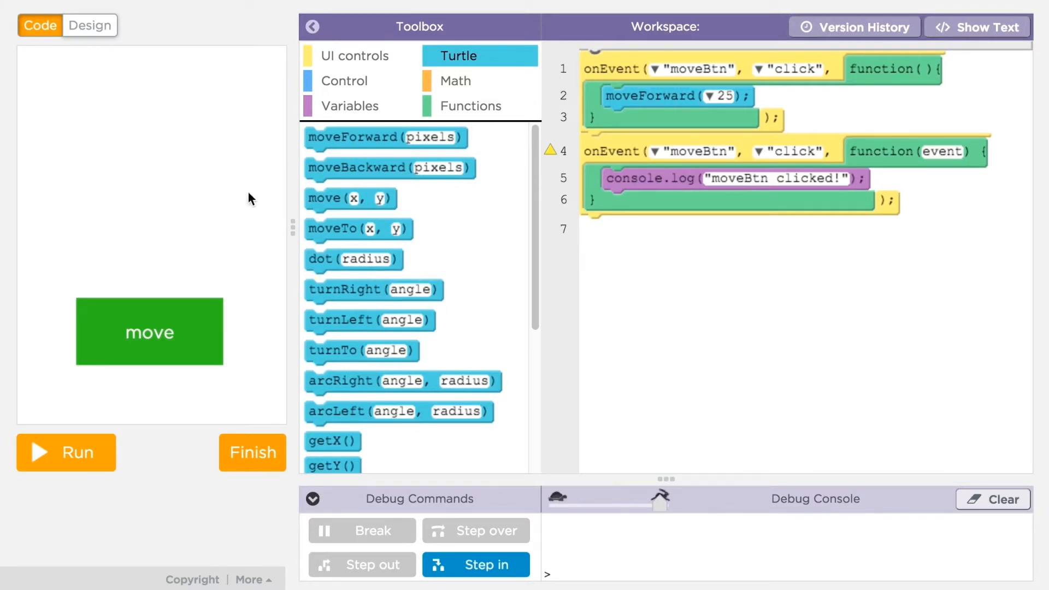
pyautogui.click(90, 27)
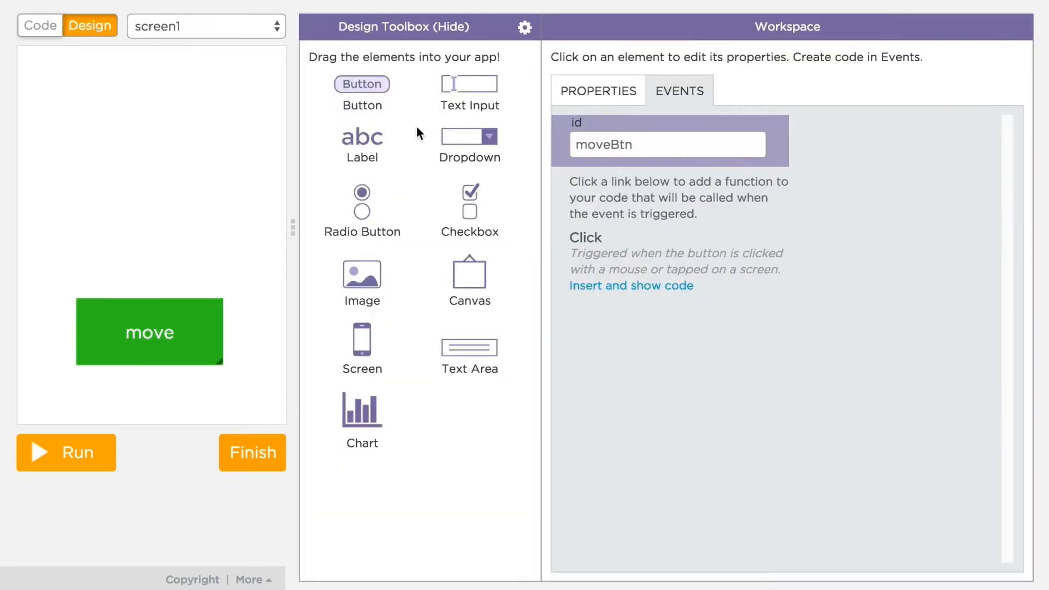
# Step: Add an image to the screen and paste in the kitten picture URL
pyautogui.moveTo(370, 281); pyautogui.dragTo(198, 139)
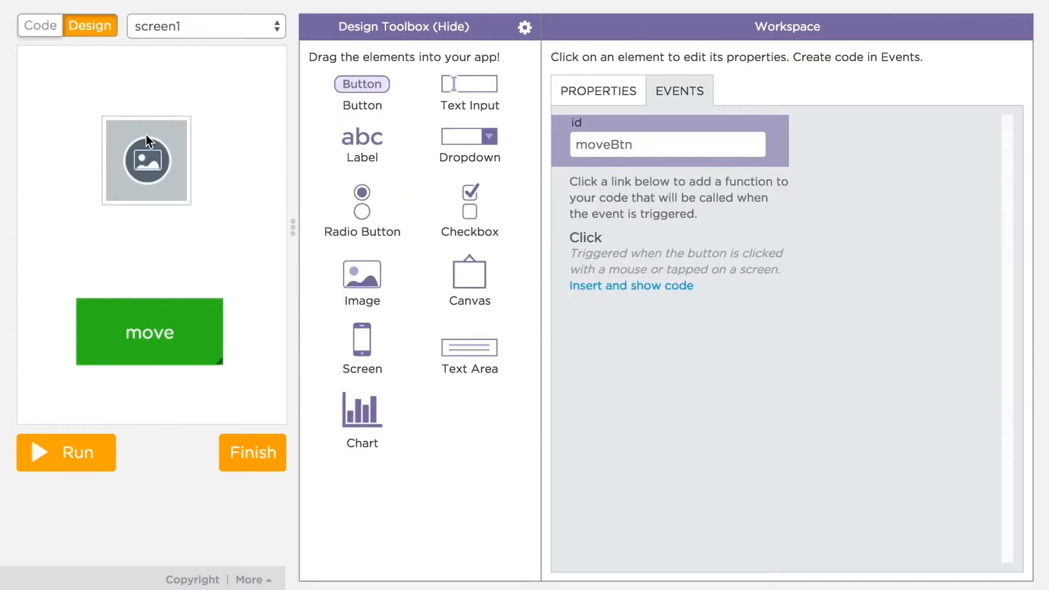
pyautogui.click(600, 97)
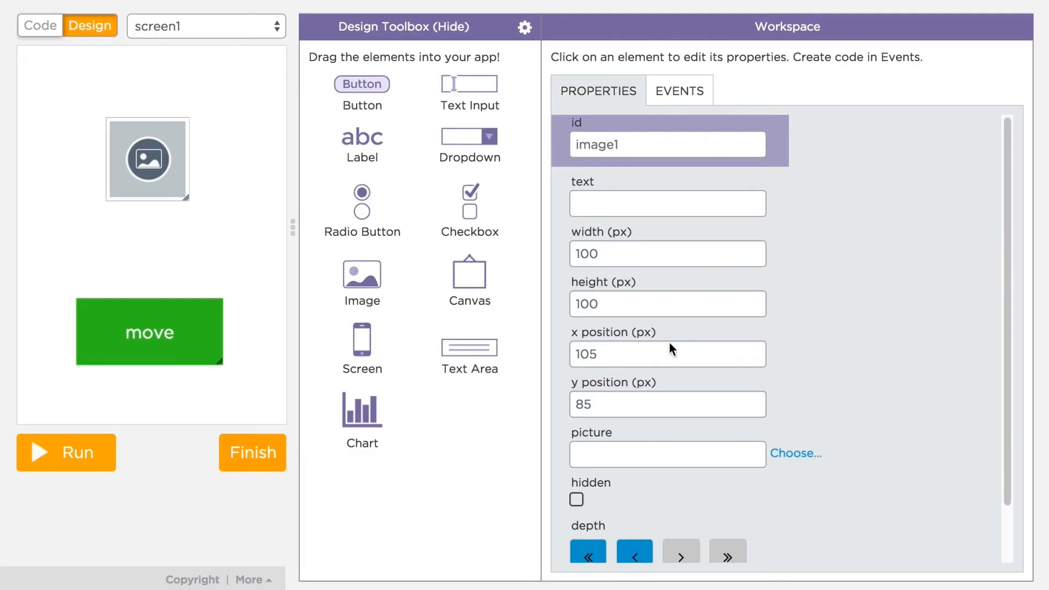
pyautogui.click(644, 457)
pyautogui.hotkey('ctrl', 'v')
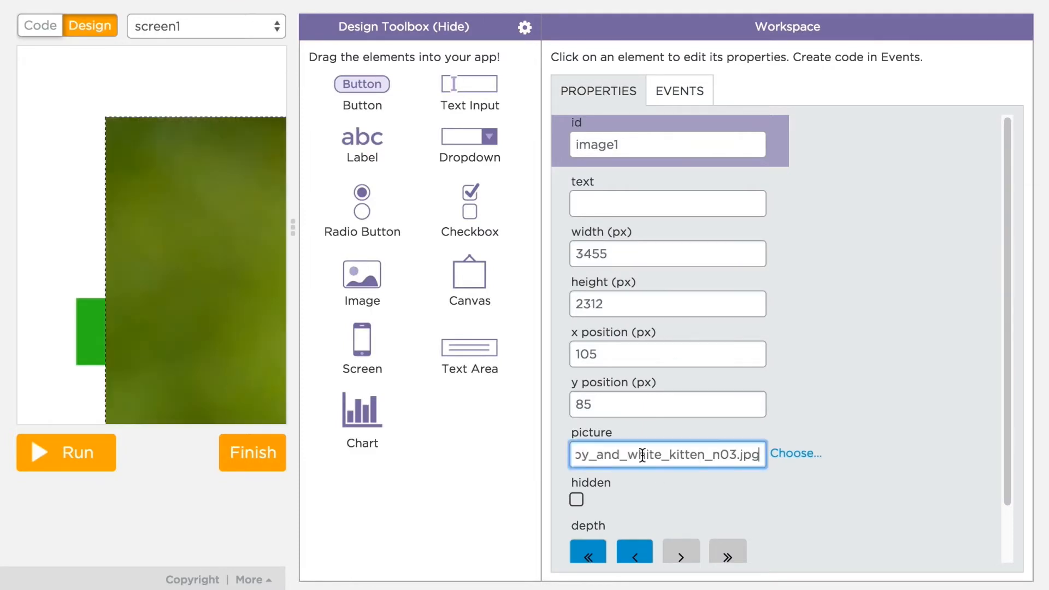
# Step: Resize the kitten image to 300 by 200 pixels and move it to the top-left
pyautogui.doubleClick(590, 253)
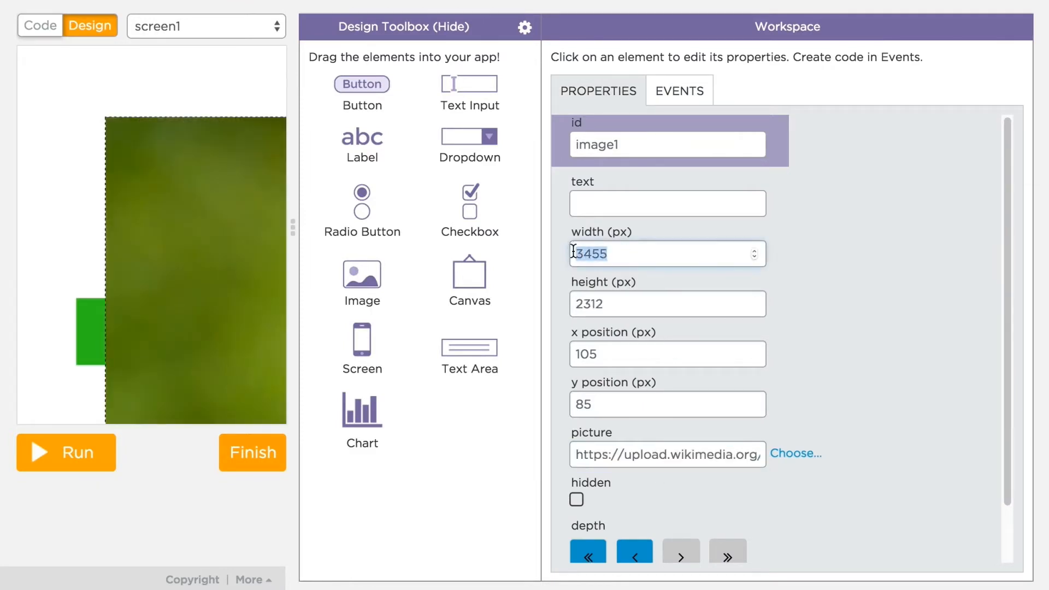
pyautogui.write('300')
pyautogui.doubleClick(596, 303)
pyautogui.write('200')
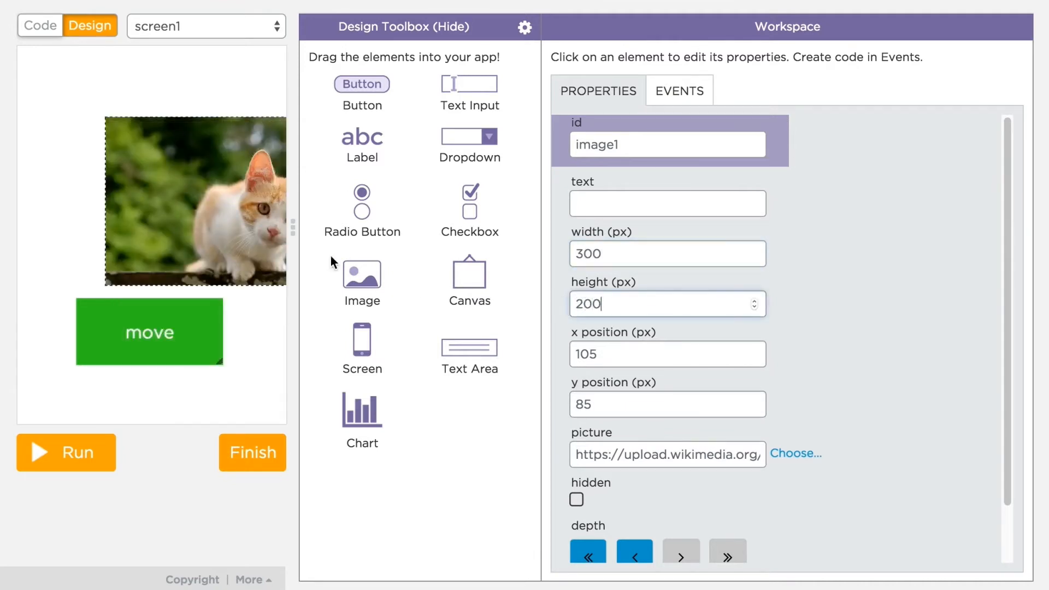
pyautogui.moveTo(257, 202); pyautogui.dragTo(176, 143)
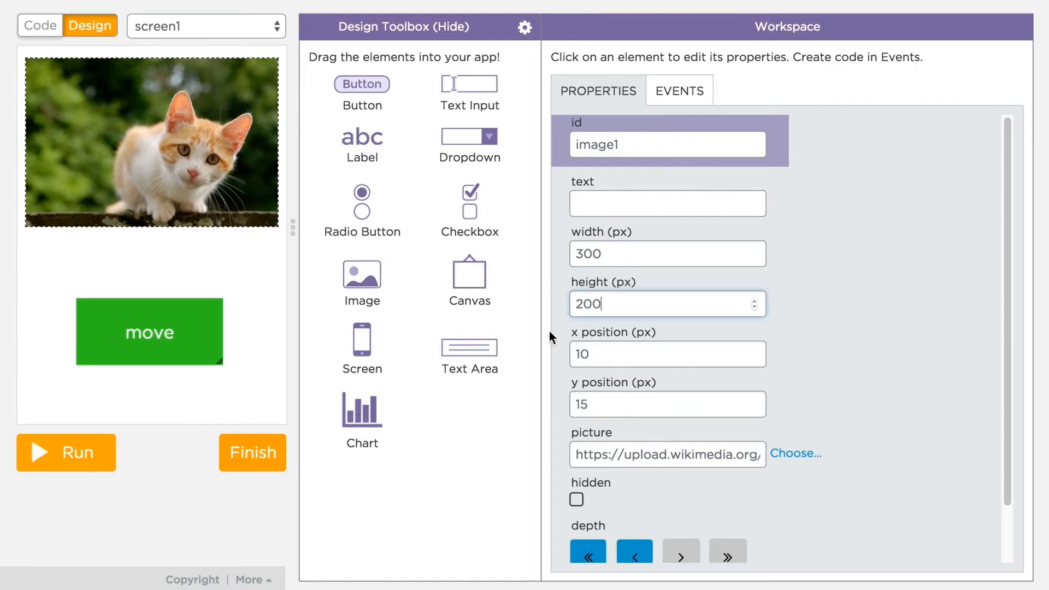
pyautogui.click(796, 454)
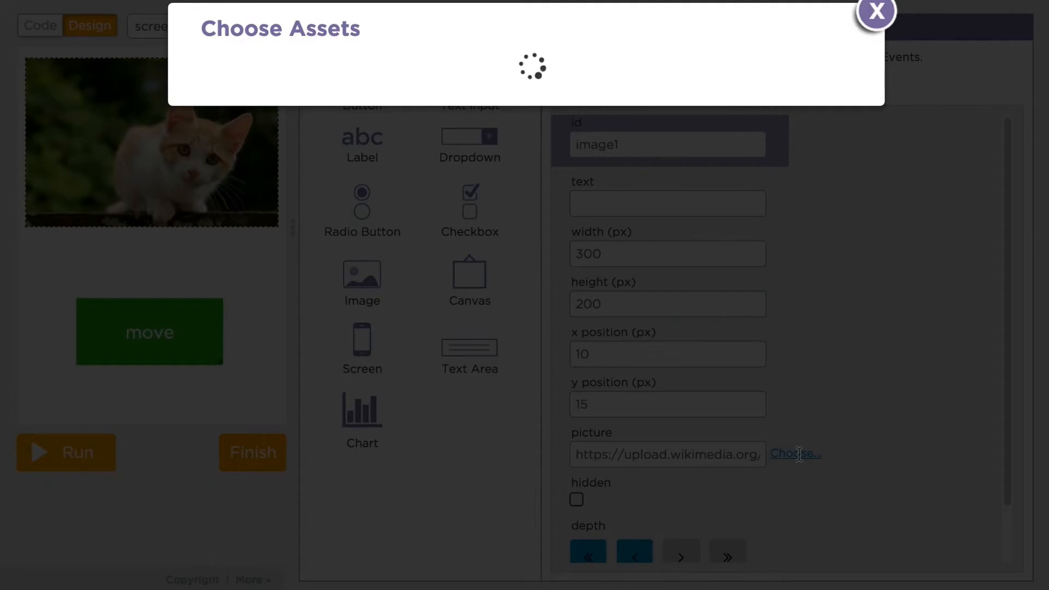
# Step: Upload dog.jpg as an asset and set it as image1's picture
pyautogui.click(288, 115)
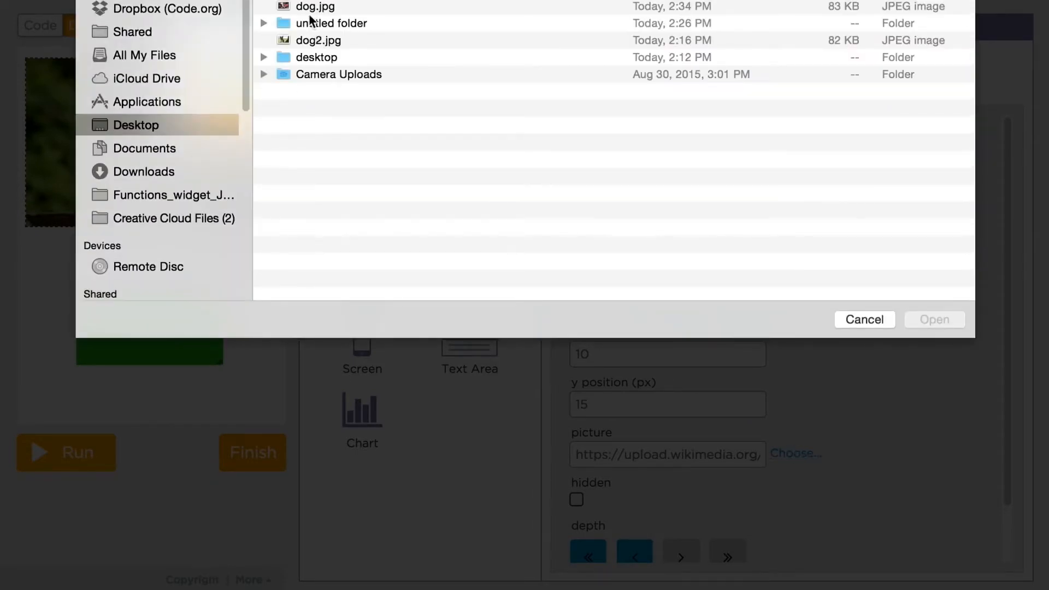
pyautogui.click(310, 8)
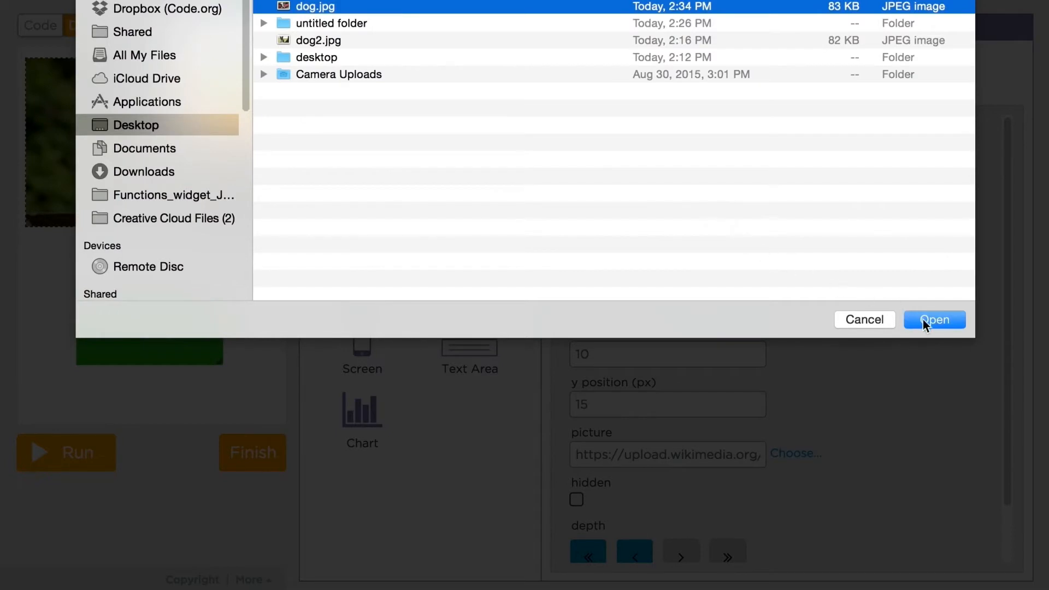
pyautogui.click(923, 320)
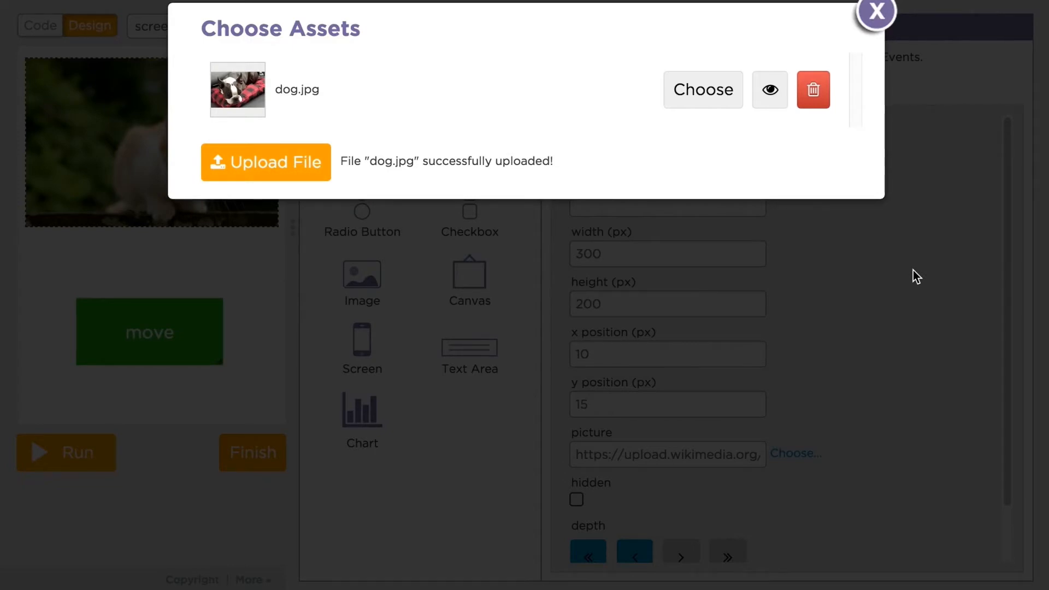
pyautogui.click(713, 89)
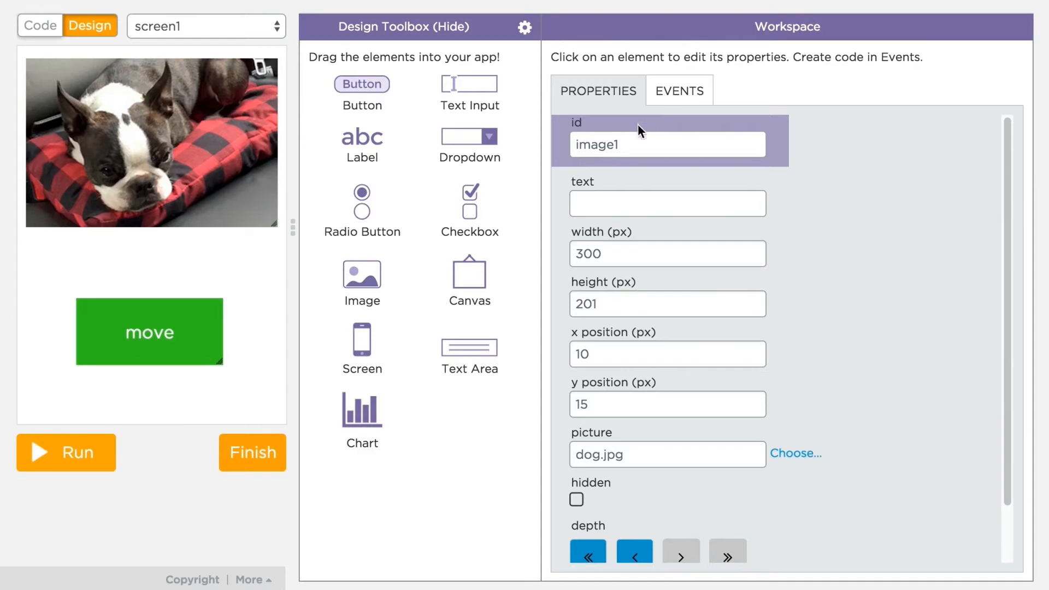
# Step: Set screen1's background colour to blue #407499
pyautogui.click(261, 339)
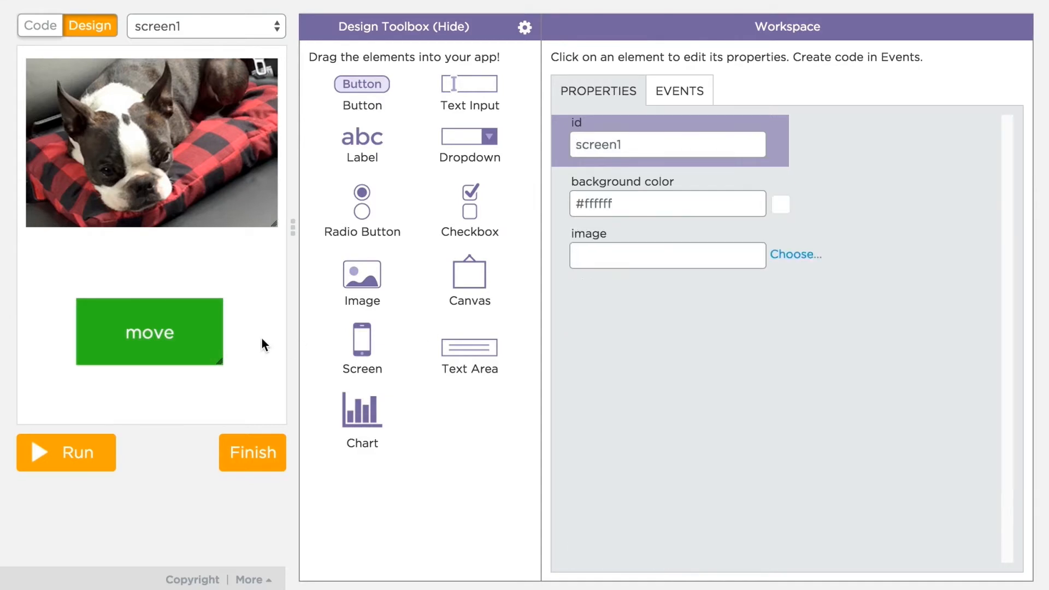
pyautogui.click(780, 204)
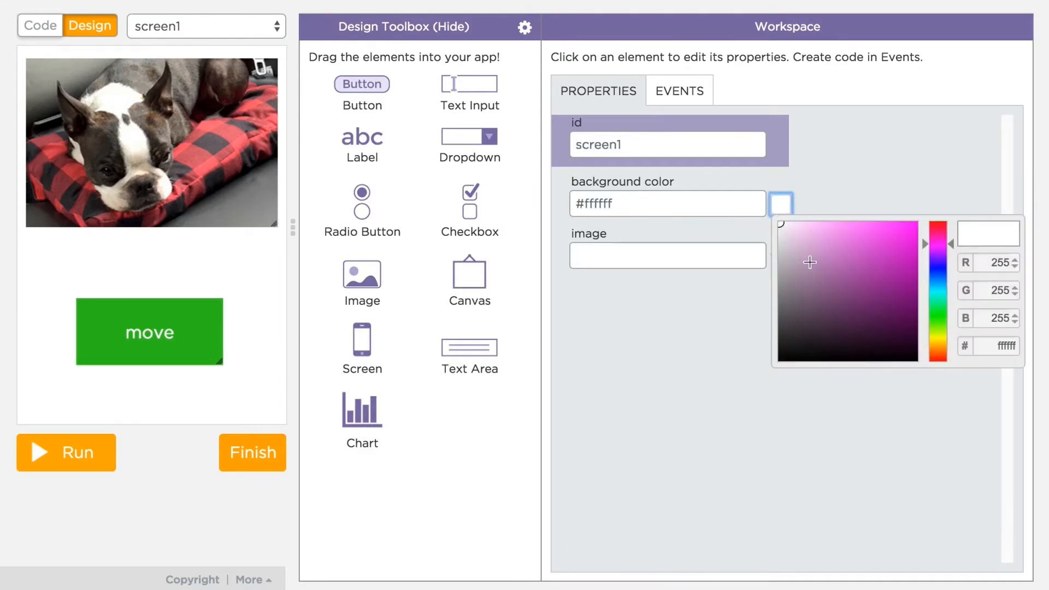
pyautogui.moveTo(954, 251); pyautogui.dragTo(950, 280)
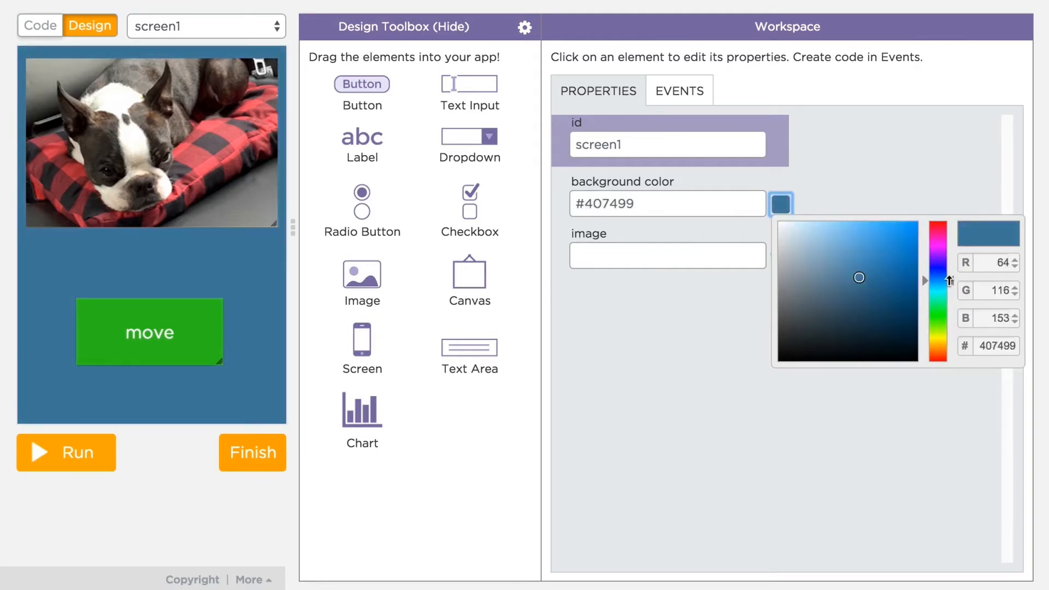
pyautogui.click(926, 189)
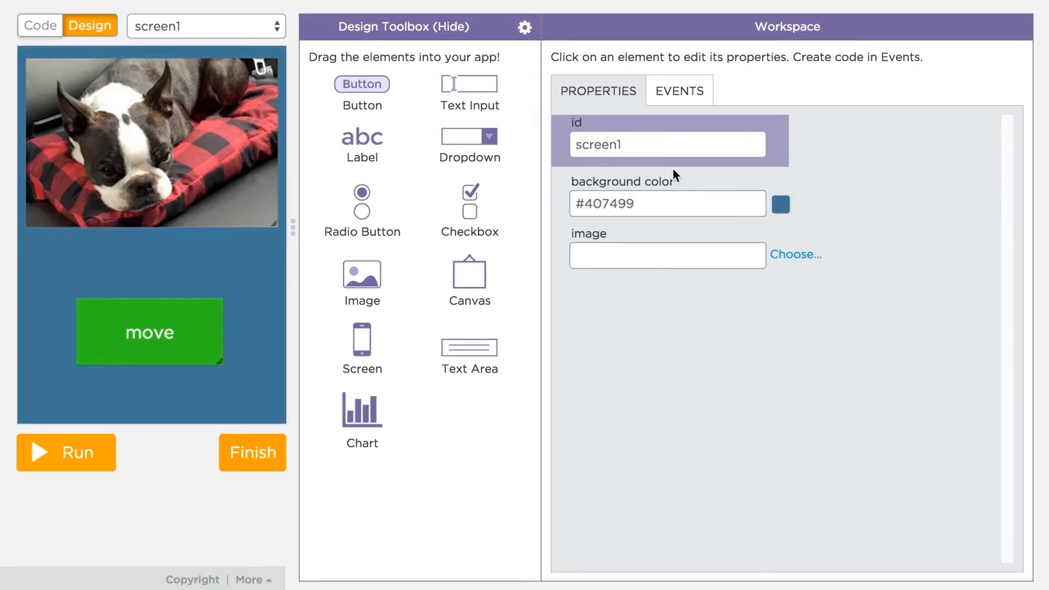
# Step: Insert a screen1 Click handler calling moveTo(event.x, event.y), then add a blank second screen
pyautogui.click(674, 93)
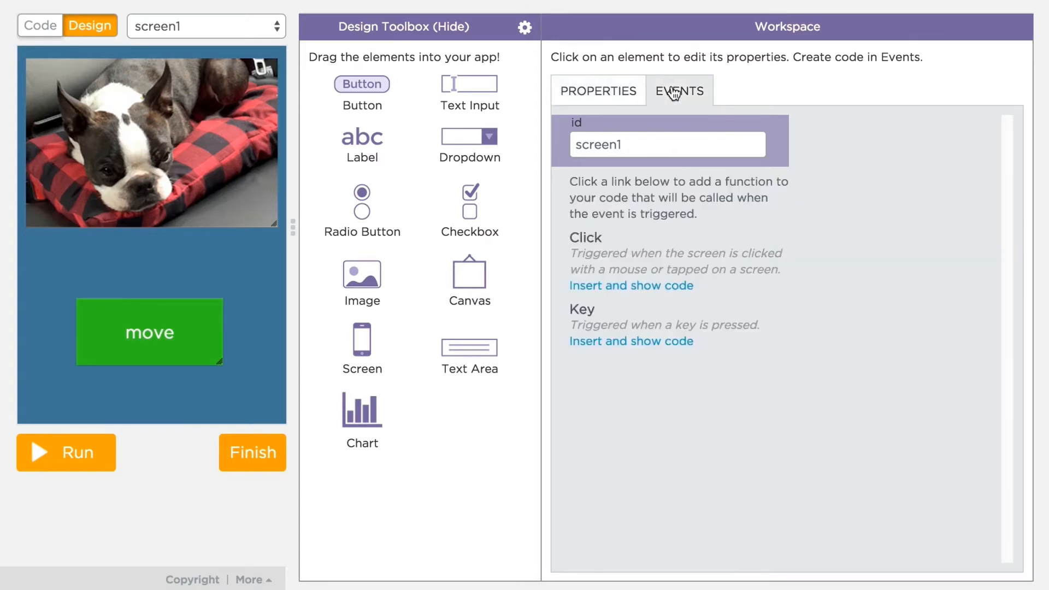
pyautogui.click(674, 289)
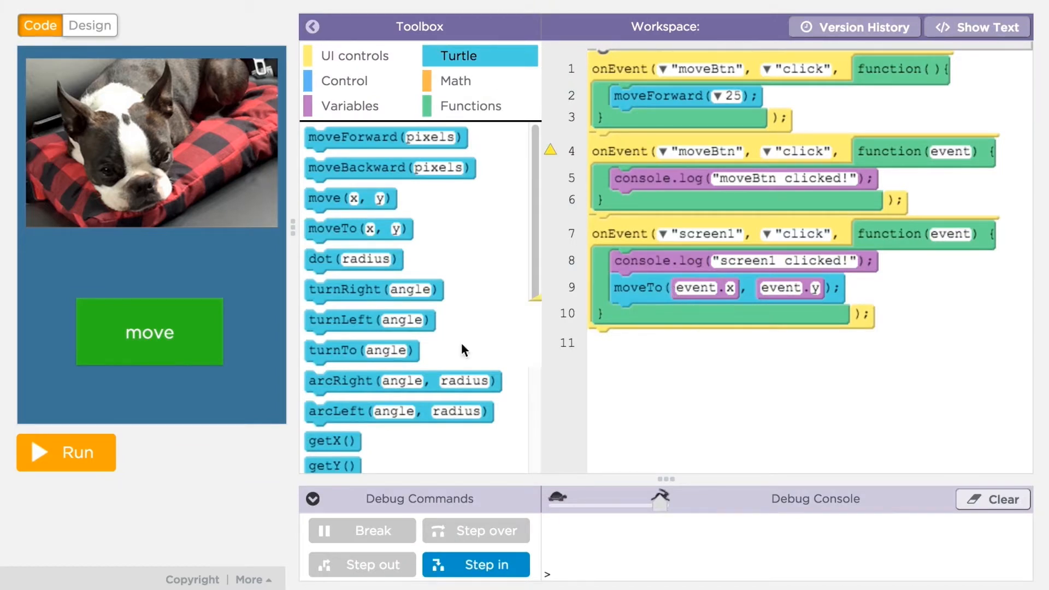
pyautogui.click(86, 29)
pyautogui.moveTo(363, 349); pyautogui.dragTo(164, 247)
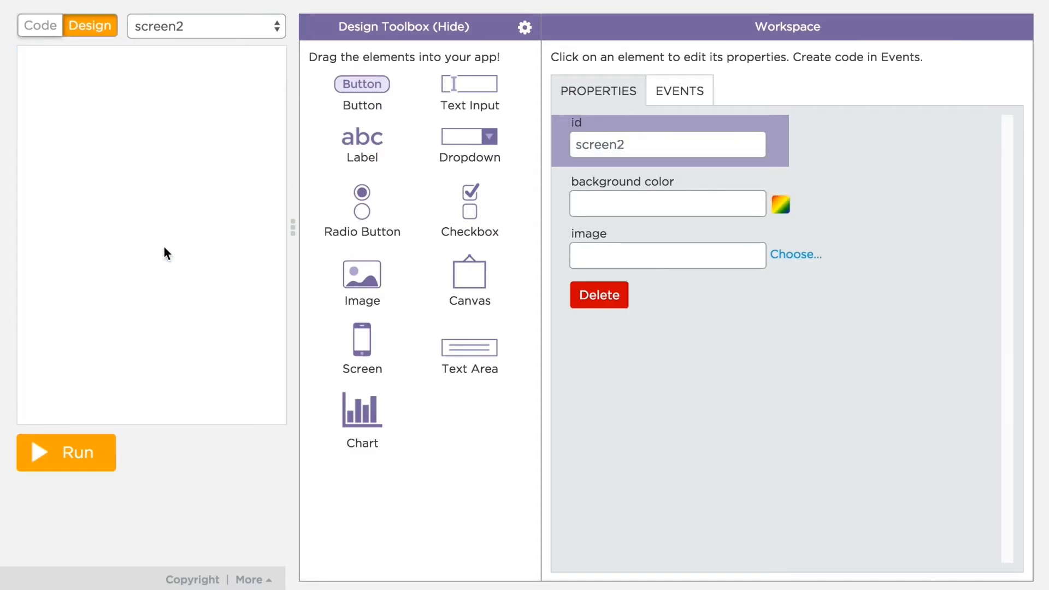
# Step: Add a label reading 'HEY!!' with font size 24 to screen2
pyautogui.click(273, 32)
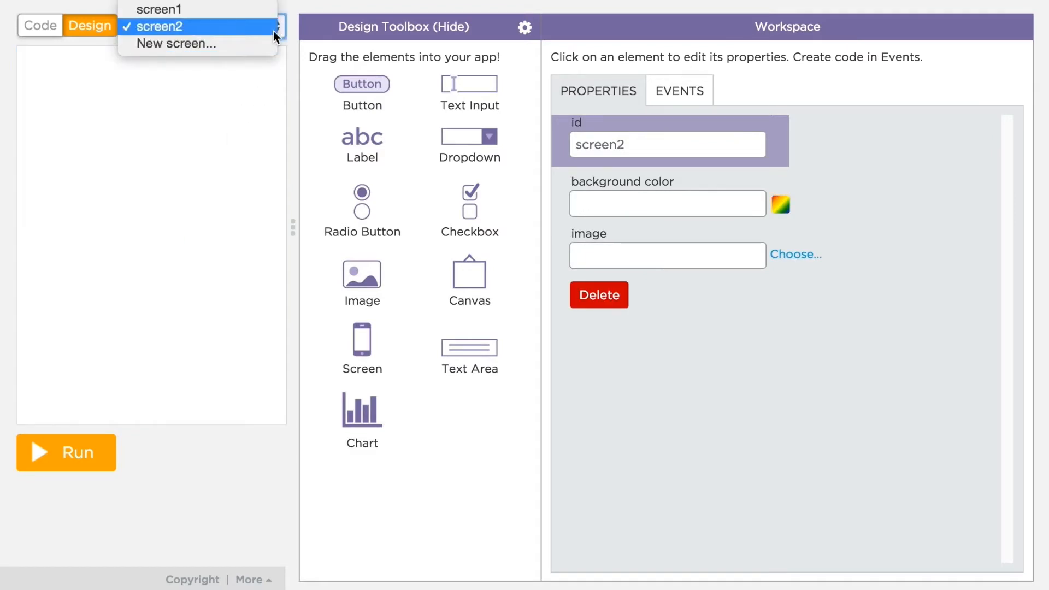
pyautogui.click(274, 31)
pyautogui.moveTo(362, 140); pyautogui.dragTo(145, 182)
pyautogui.doubleClick(618, 208)
pyautogui.write('HEY!!')
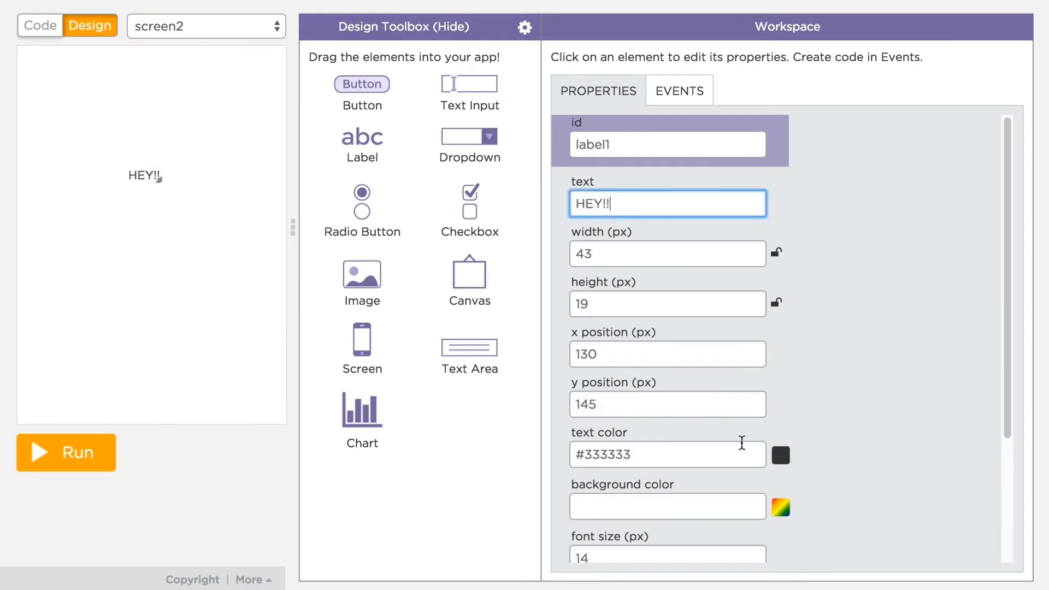
pyautogui.scroll(-1, 748, 480)
pyautogui.click(755, 520)
pyautogui.click(755, 520)
pyautogui.click(755, 520)
pyautogui.click(755, 520)
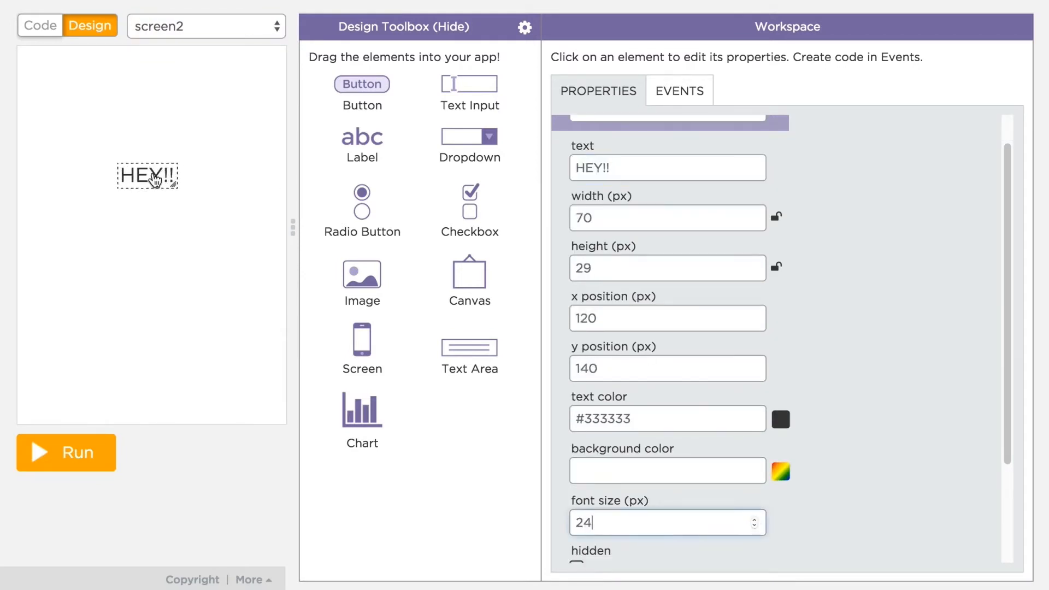
# Step: Rename screen2's id to nextScreen
pyautogui.click(265, 187)
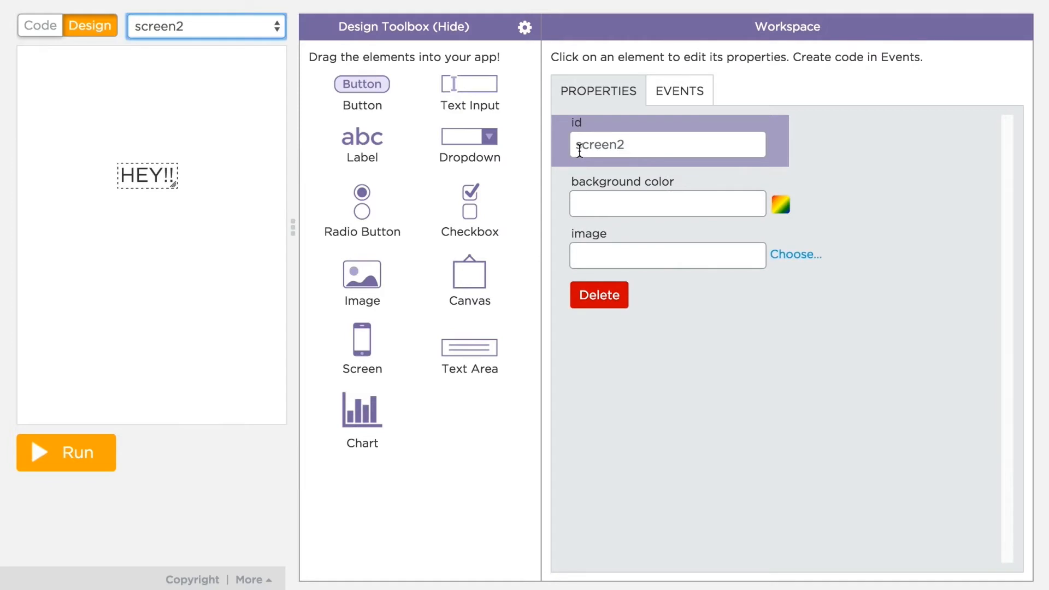
pyautogui.moveTo(626, 145); pyautogui.dragTo(550, 147)
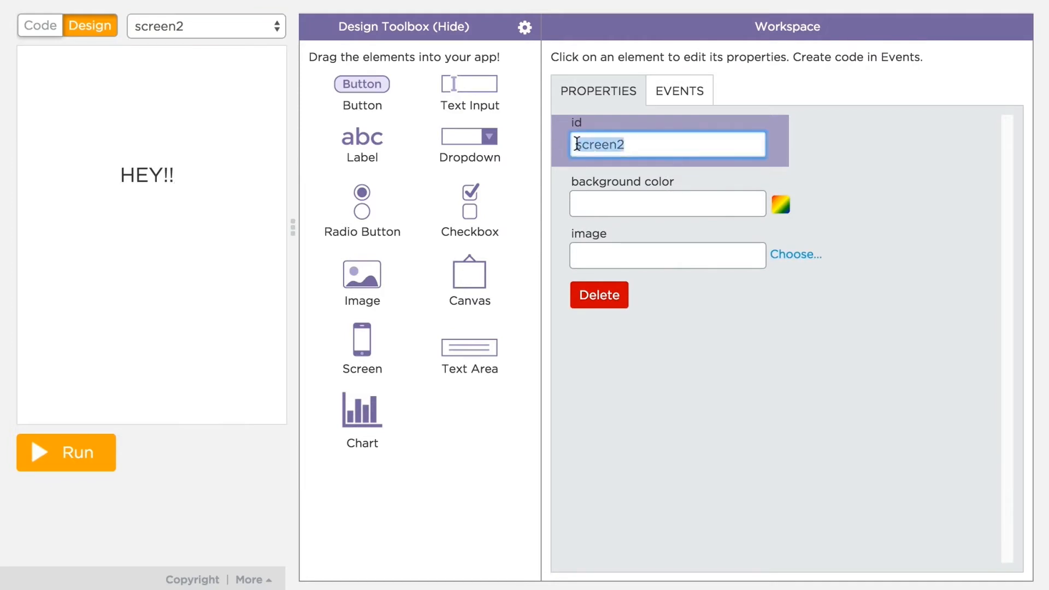
pyautogui.write('nextScreen')
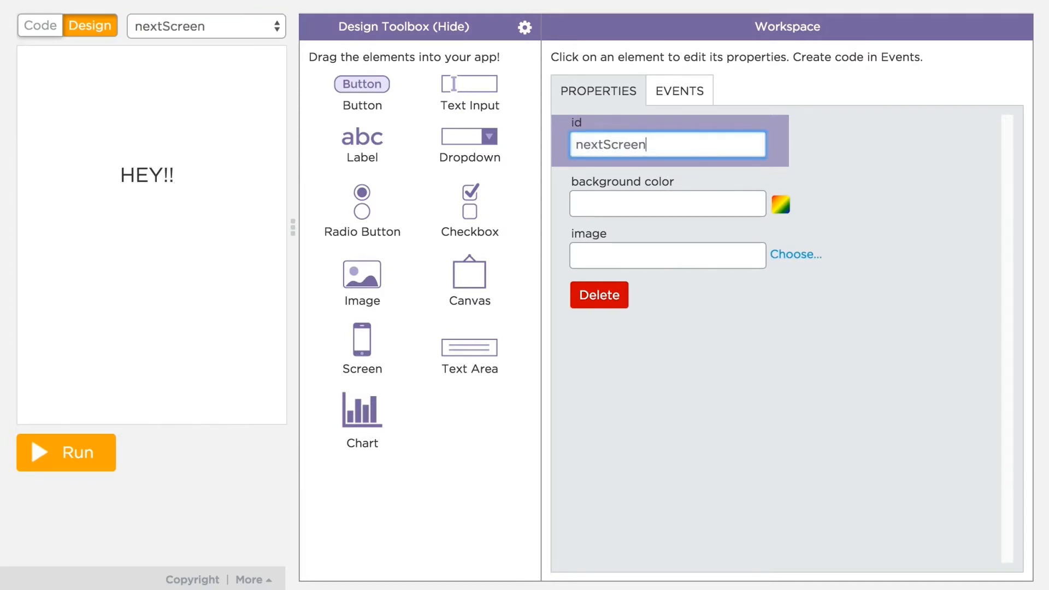
pyautogui.click(275, 27)
# Step: Replace screen1's click handler contents with setScreen("nextScreen"), then run and click the screen
pyautogui.click(260, 12)
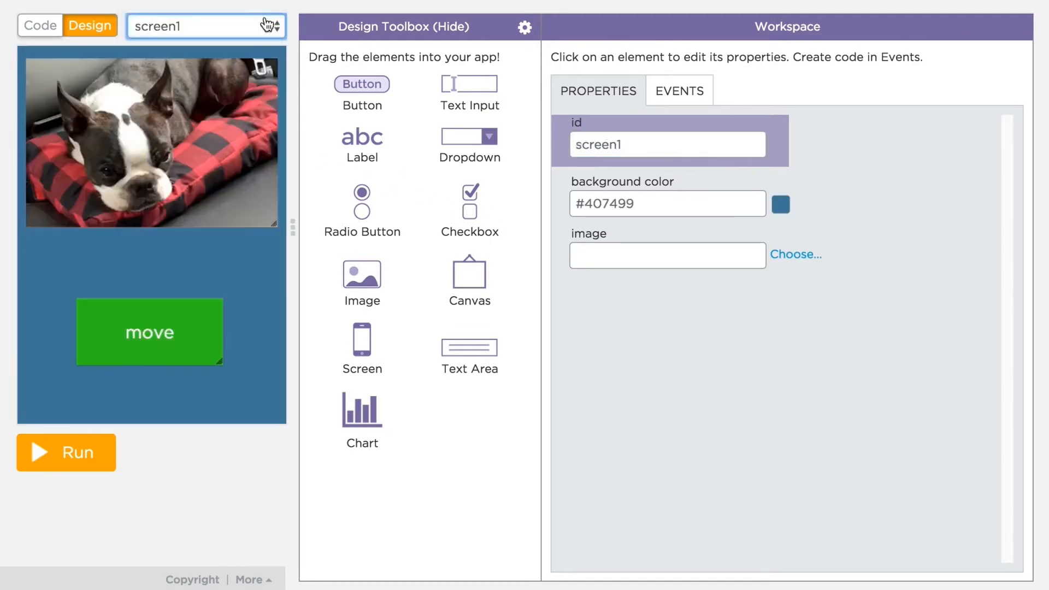
pyautogui.click(40, 26)
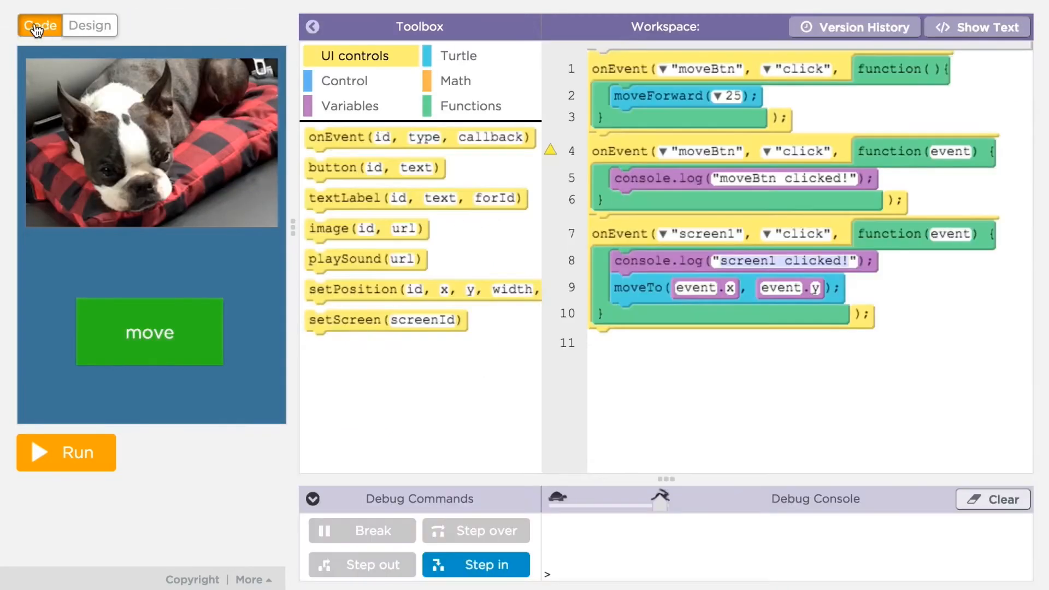
pyautogui.moveTo(643, 267); pyautogui.dragTo(402, 389)
pyautogui.moveTo(640, 265); pyautogui.dragTo(330, 432)
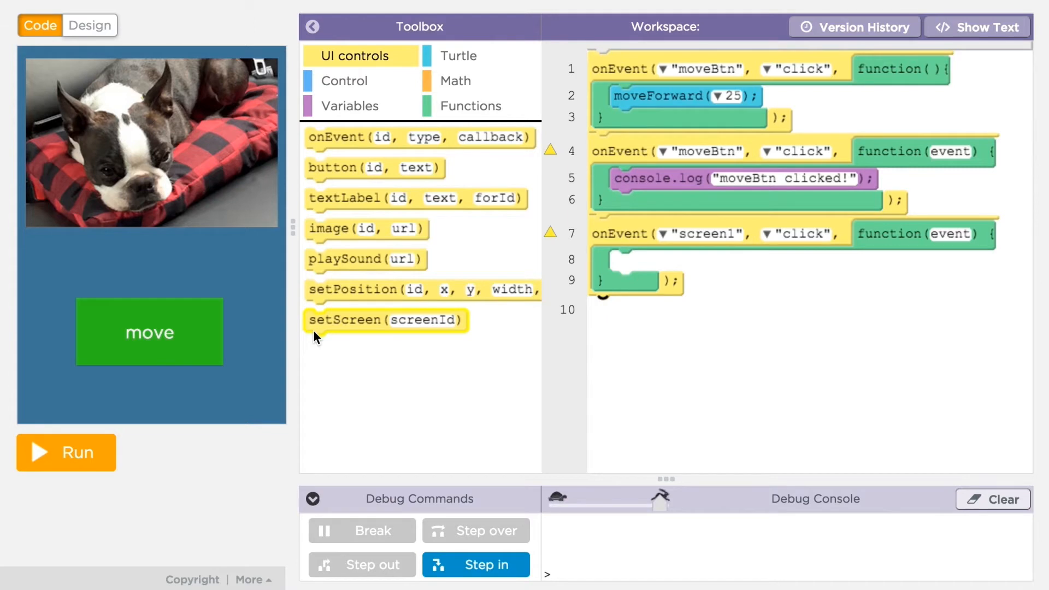
pyautogui.moveTo(320, 321); pyautogui.dragTo(629, 267)
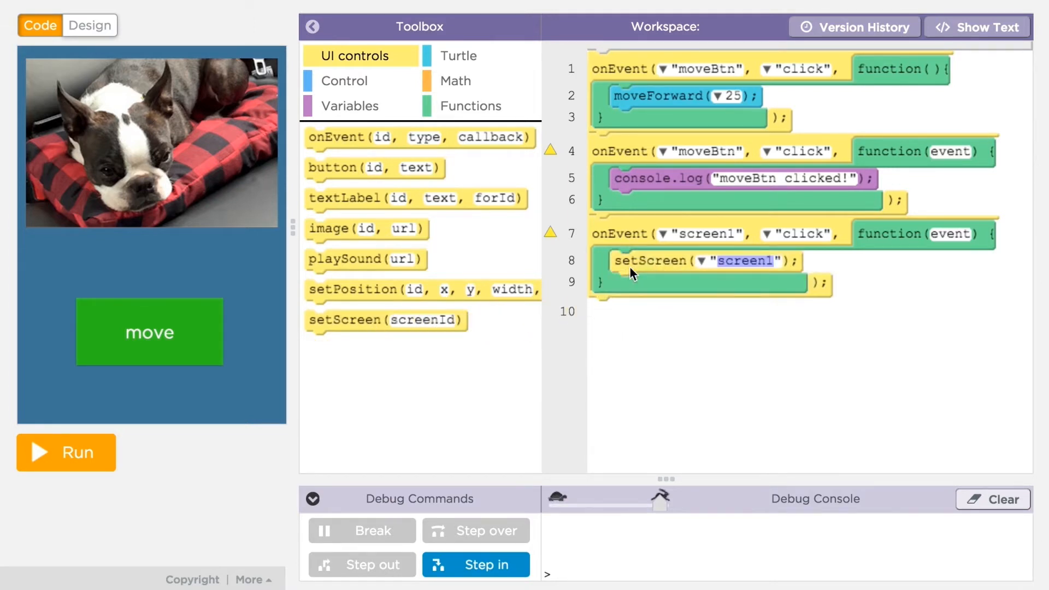
pyautogui.click(701, 260)
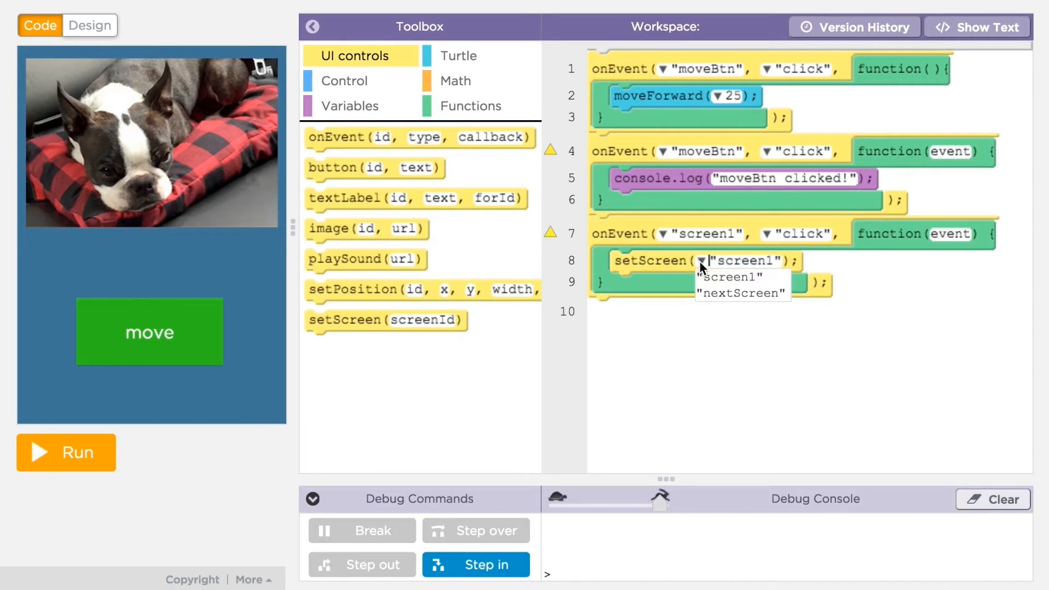
pyautogui.click(720, 295)
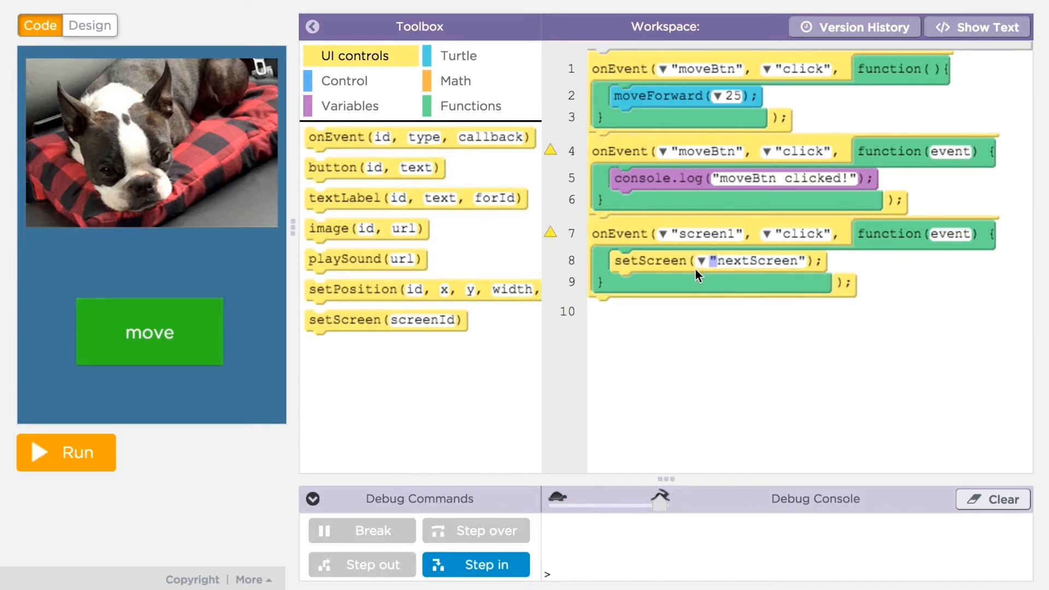
pyautogui.click(66, 452)
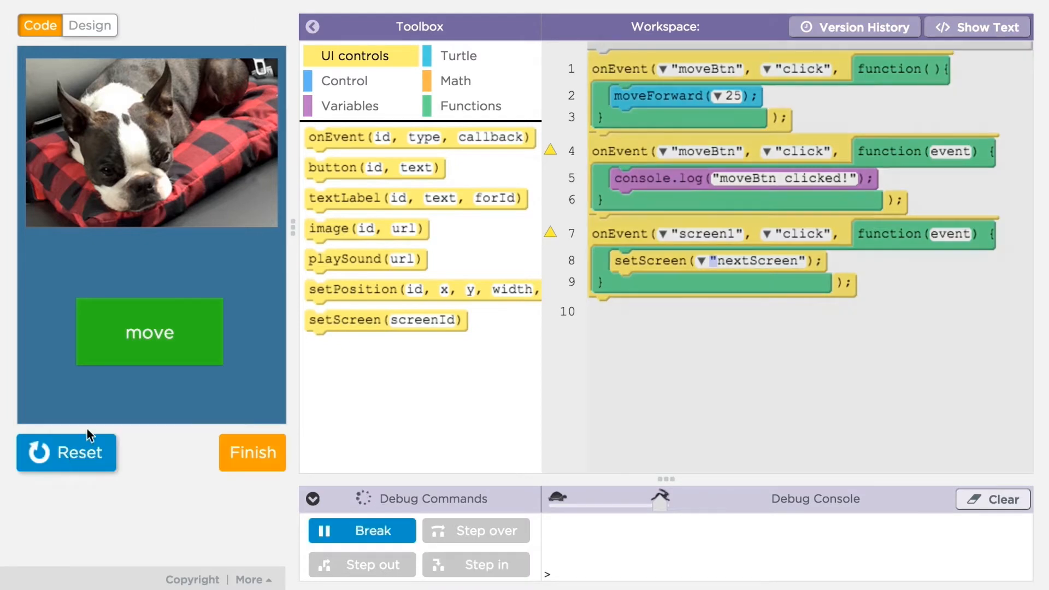
pyautogui.click(154, 264)
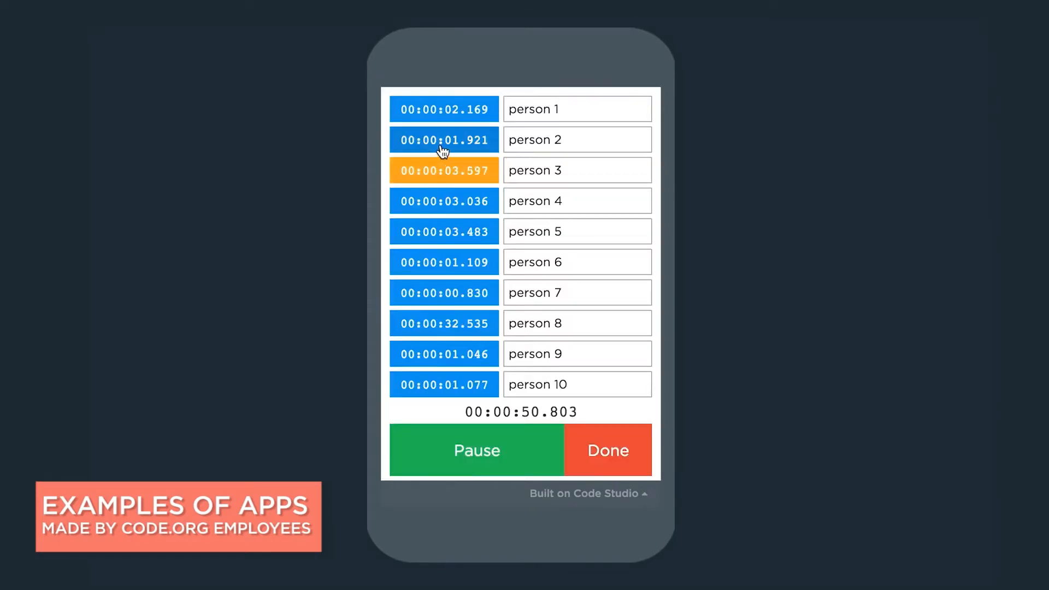
pyautogui.click(442, 151)
pyautogui.click(626, 468)
pyautogui.click(473, 447)
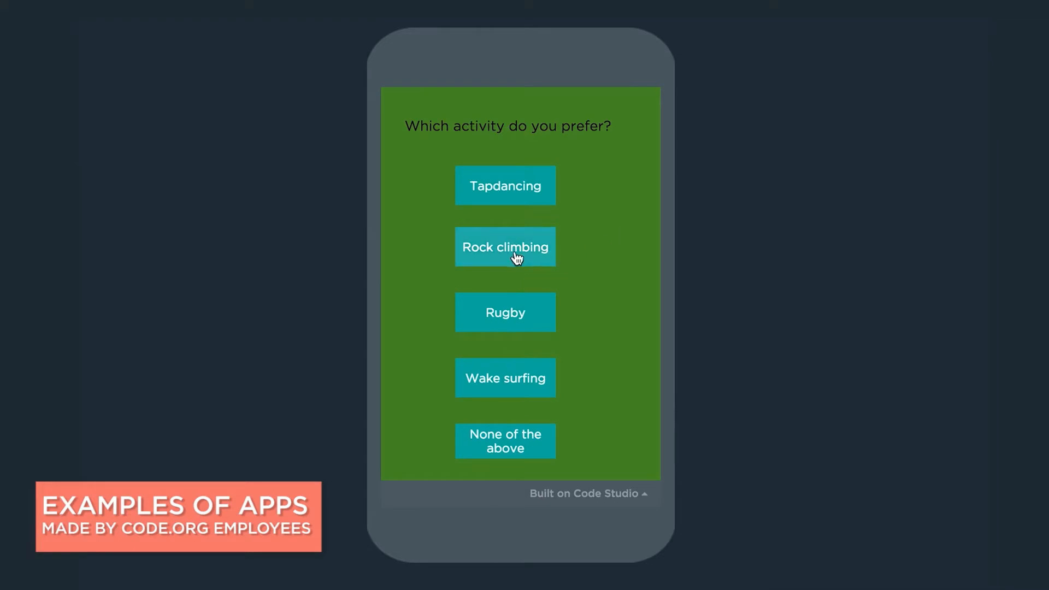
pyautogui.click(517, 258)
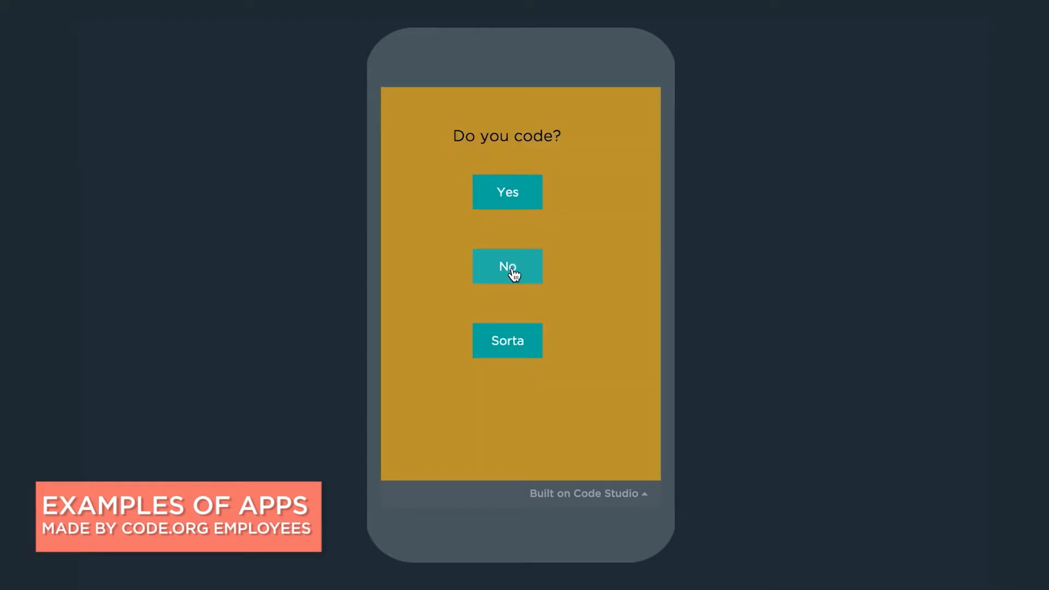
pyautogui.click(509, 362)
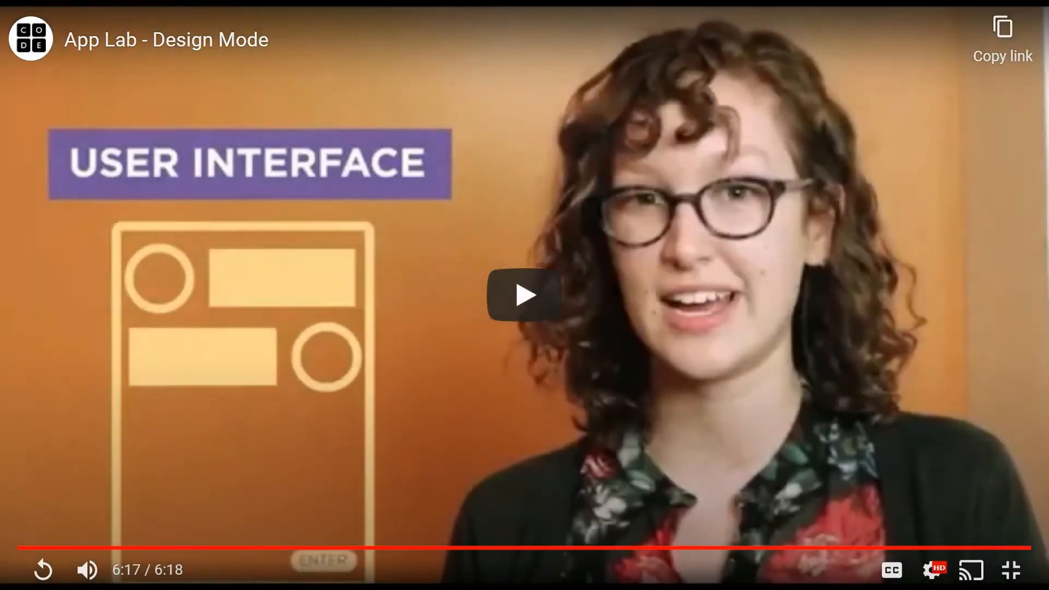
# Step: Exit the fullscreen Design Mode video and continue to level 2, Creating a digital prototype
pyautogui.doubleClick(790, 359)
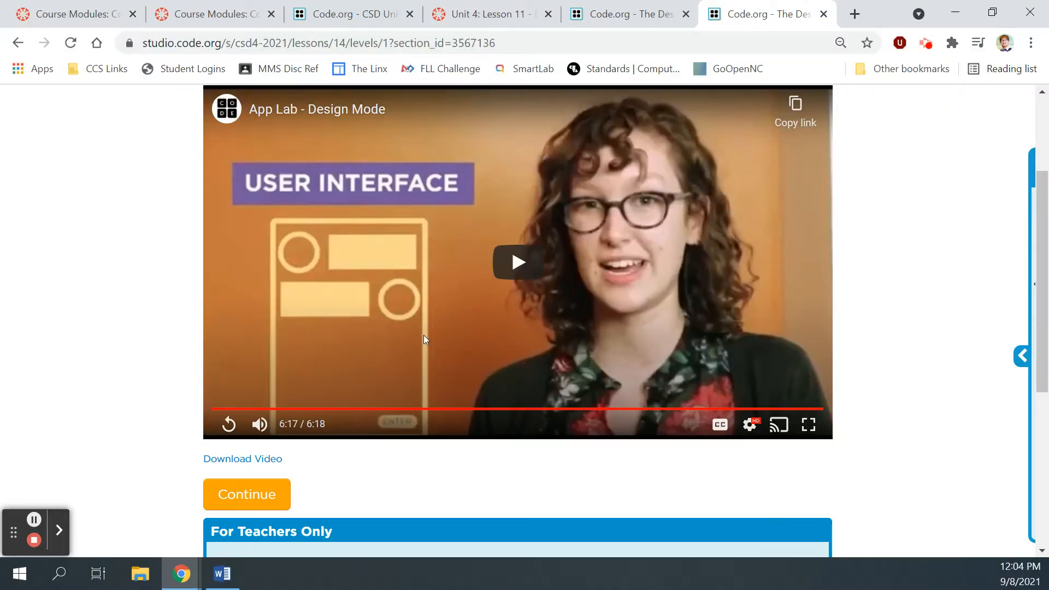
pyautogui.click(253, 486)
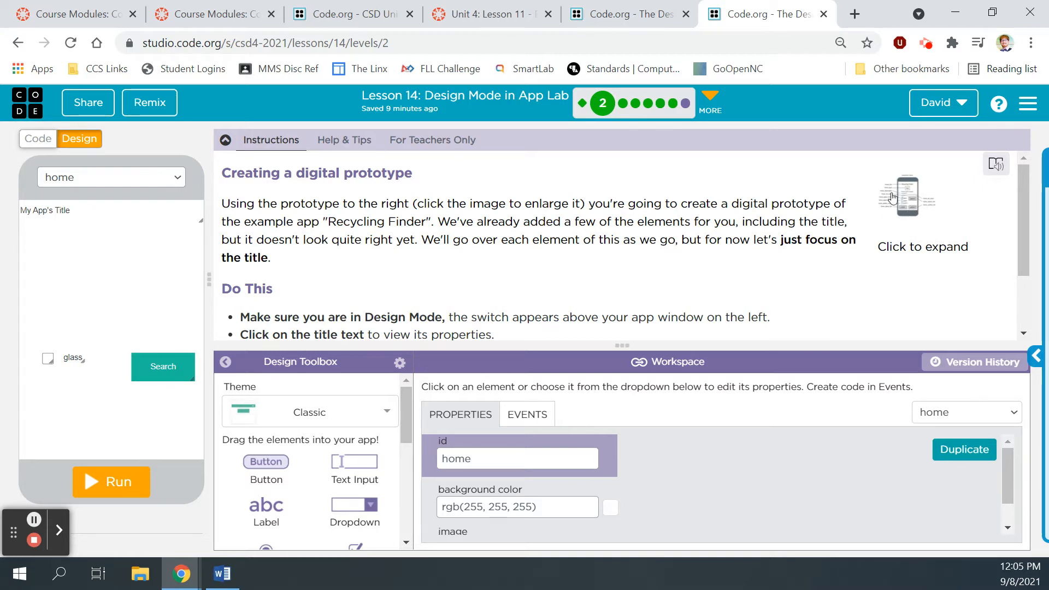
pyautogui.click(905, 195)
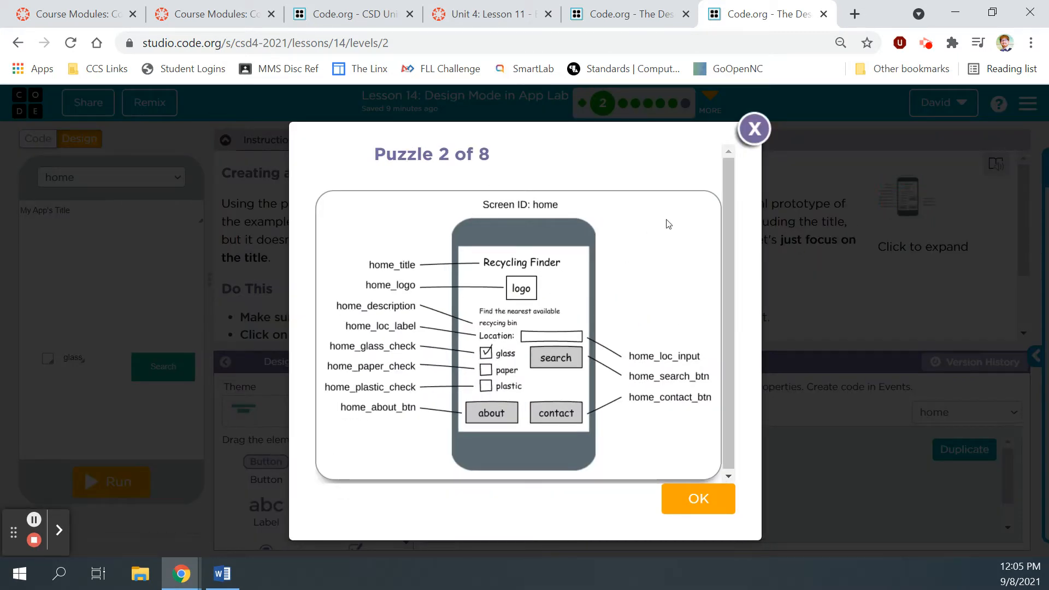
pyautogui.click(755, 130)
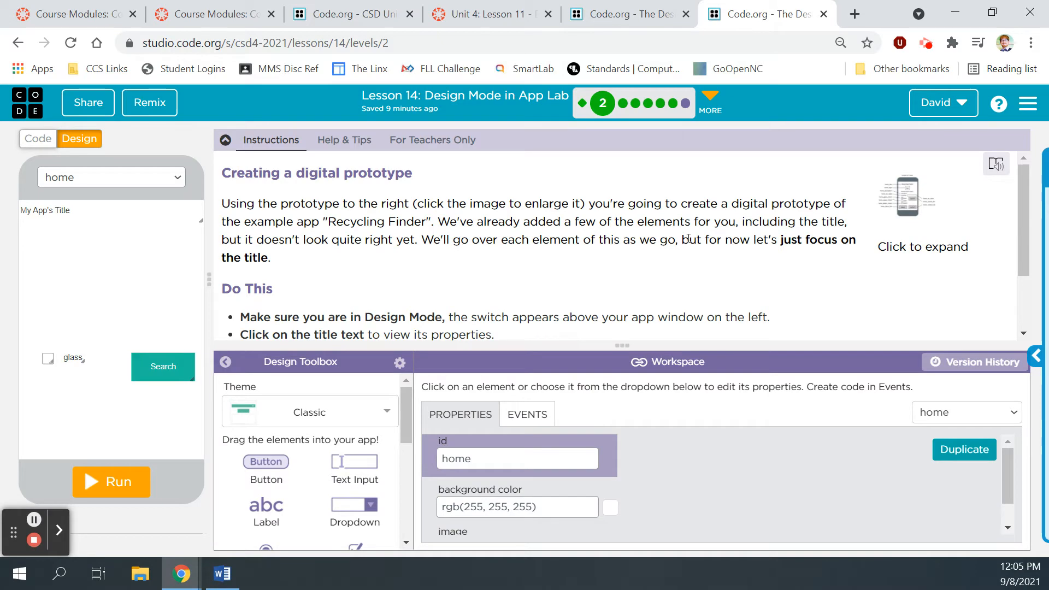
pyautogui.click(904, 192)
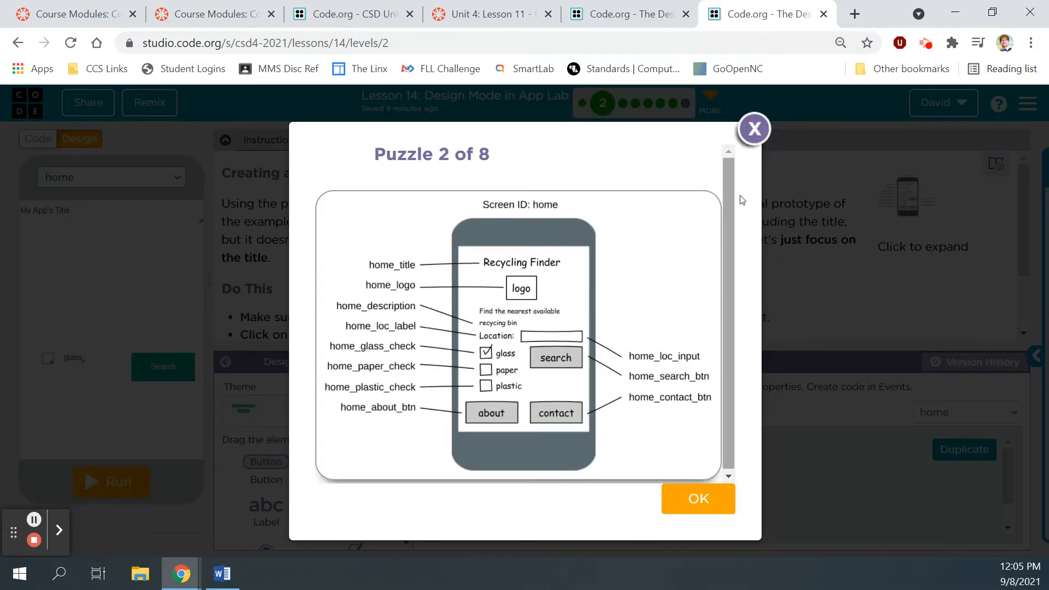
pyautogui.click(756, 134)
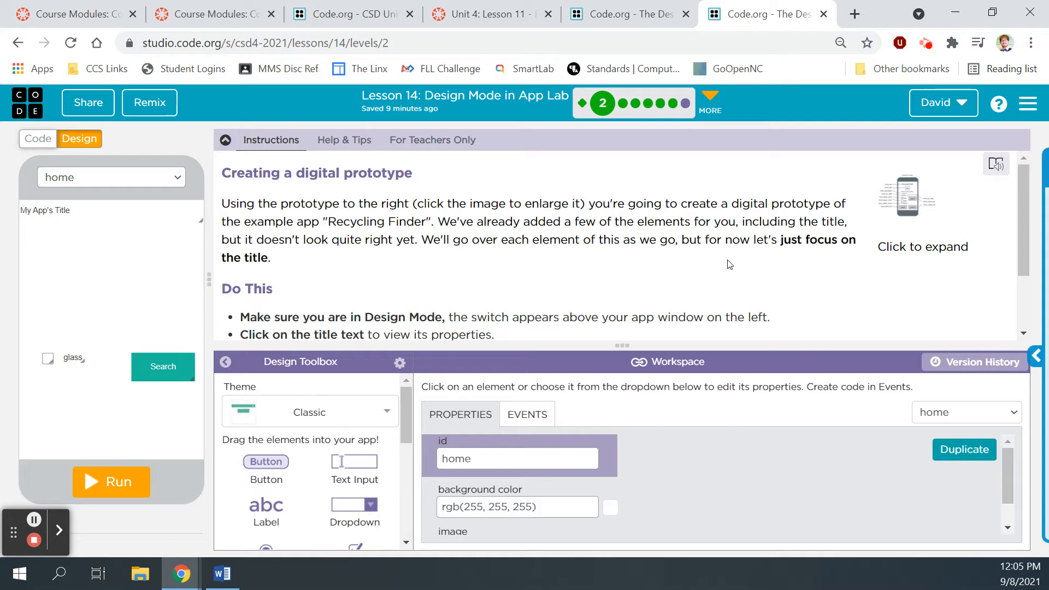
pyautogui.scroll(-2, 729, 264)
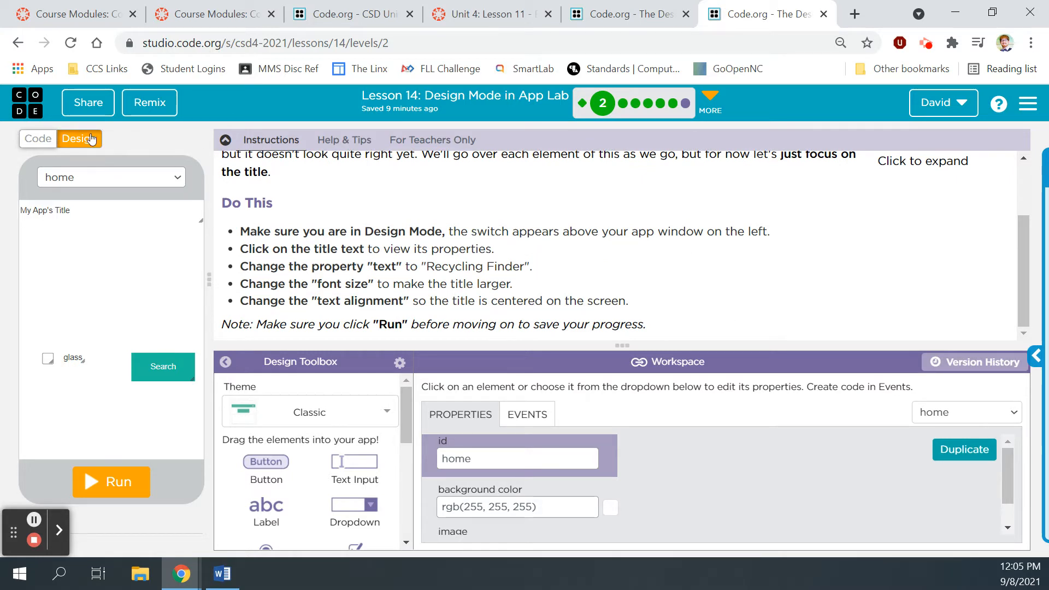
pyautogui.click(45, 141)
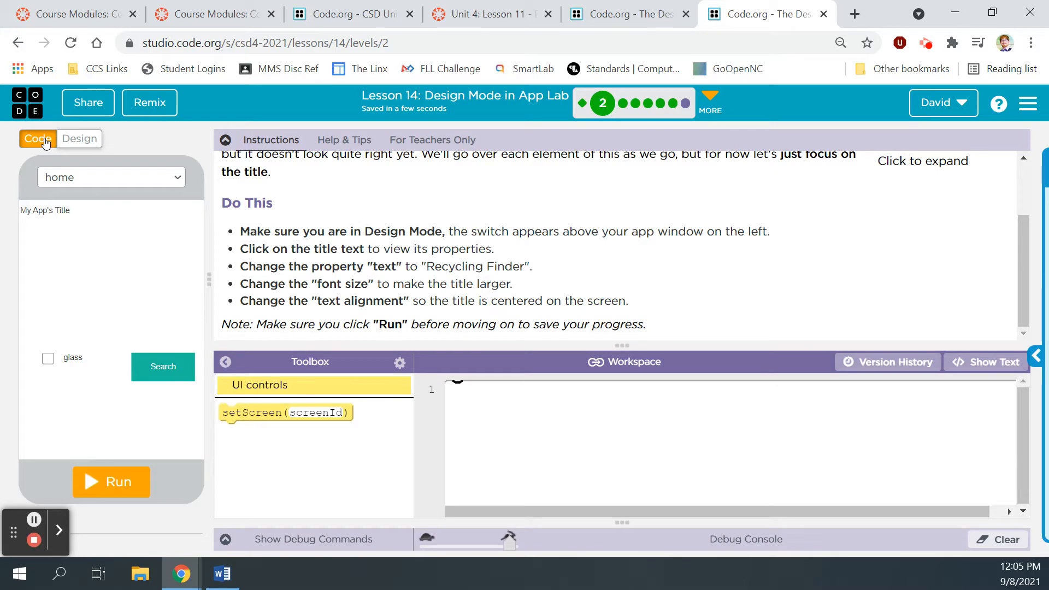
pyautogui.click(91, 140)
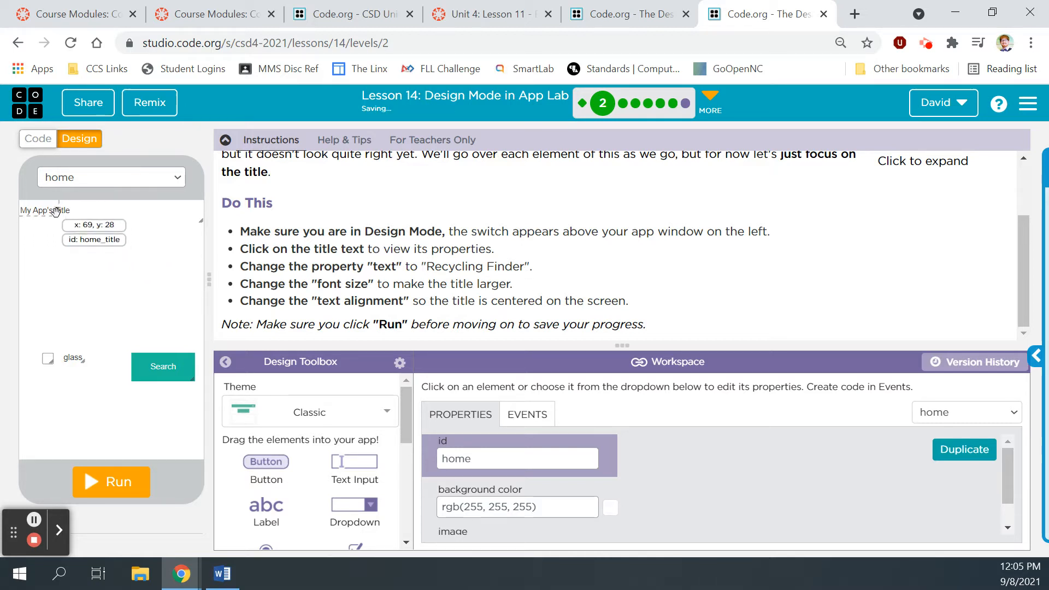
pyautogui.click(53, 210)
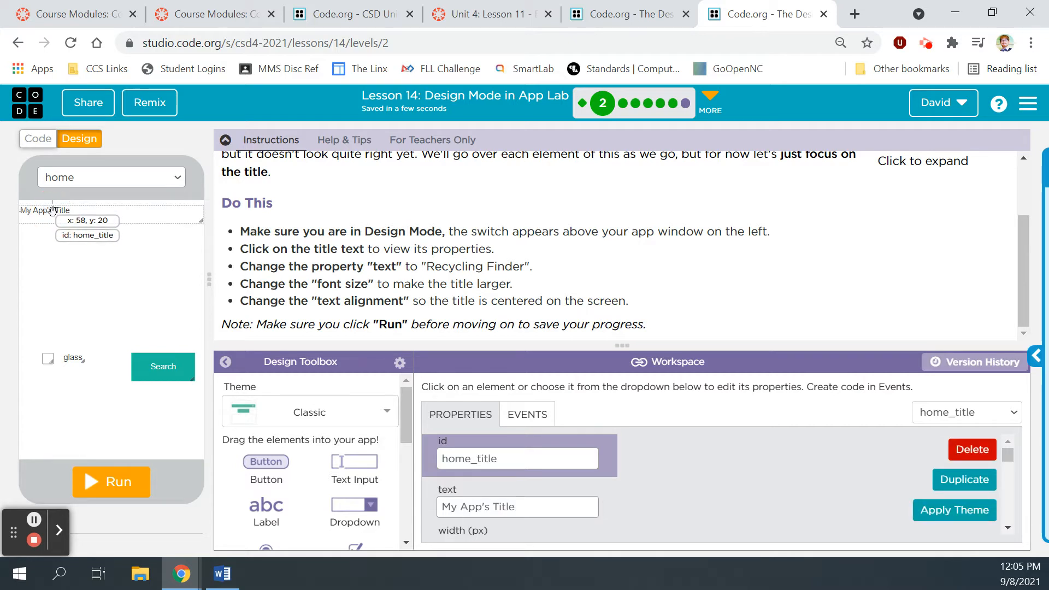
pyautogui.moveTo(305, 346); pyautogui.dragTo(289, 273)
pyautogui.scroll(-8, 650, 365)
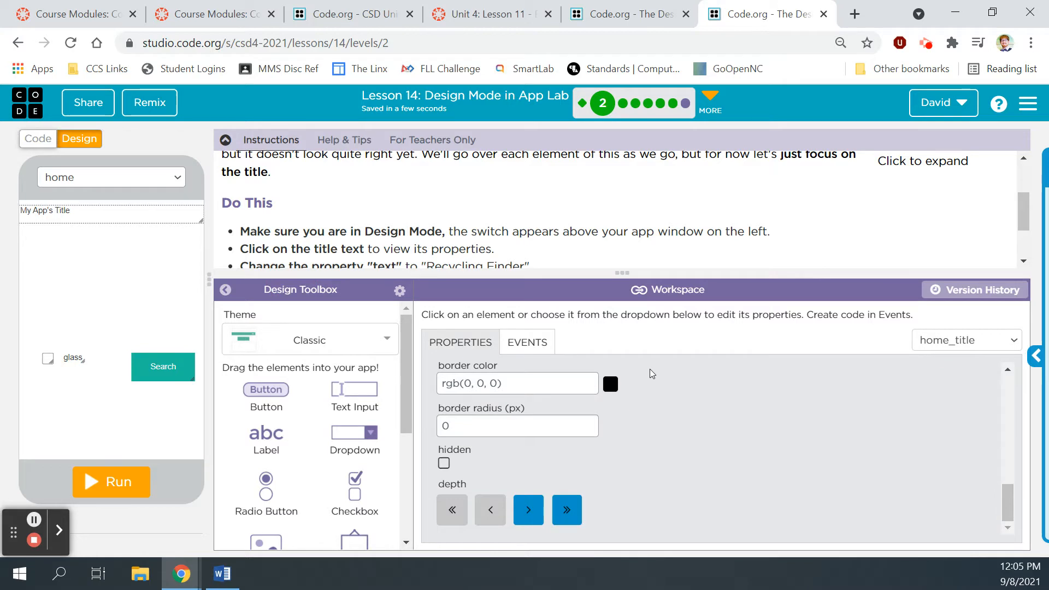
pyautogui.scroll(10, 650, 369)
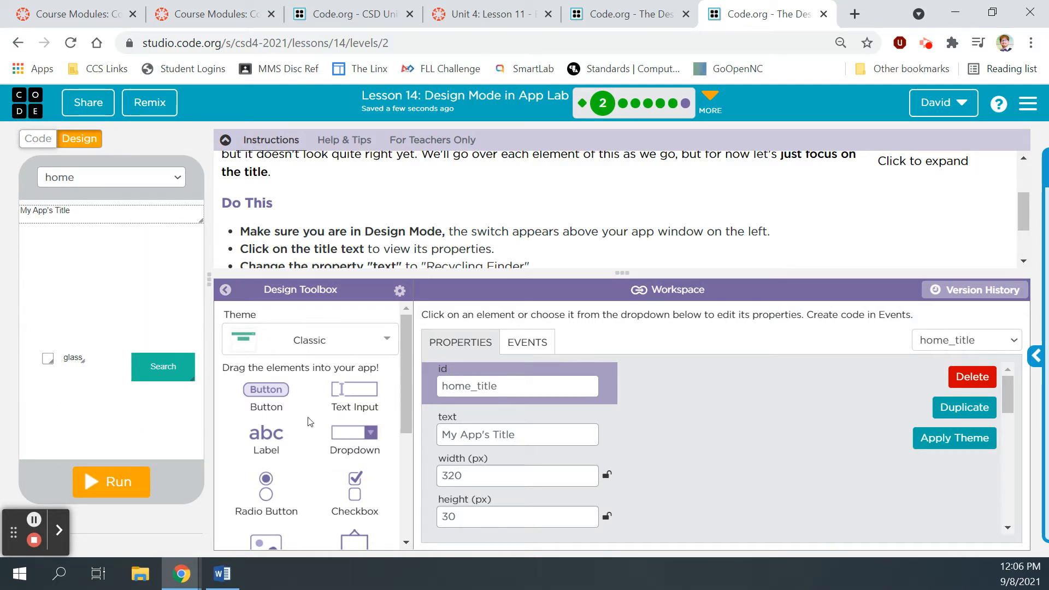
pyautogui.moveTo(407, 334); pyautogui.dragTo(414, 457)
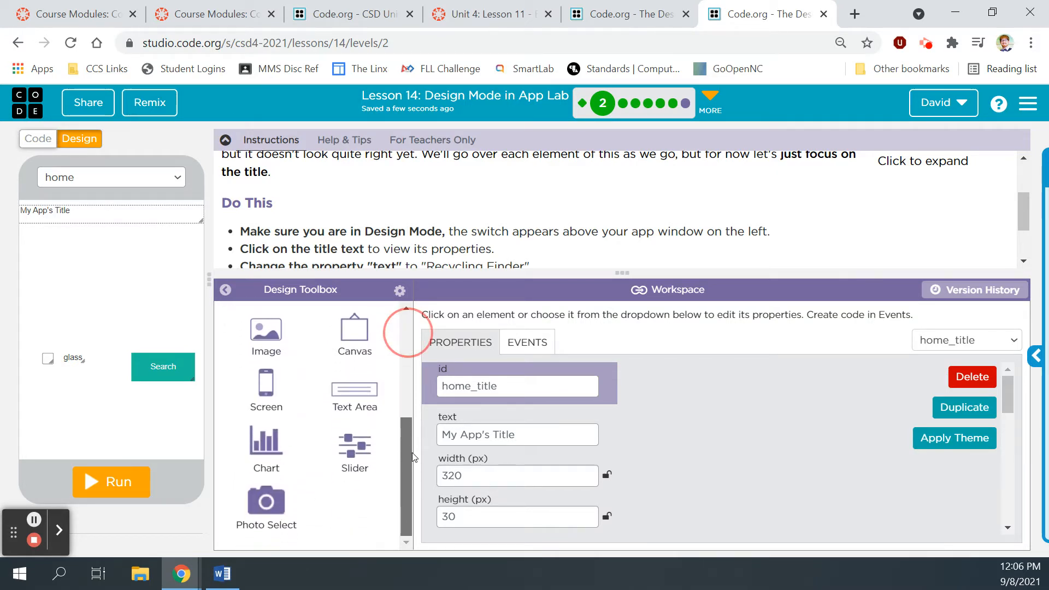
pyautogui.moveTo(407, 376); pyautogui.dragTo(401, 328)
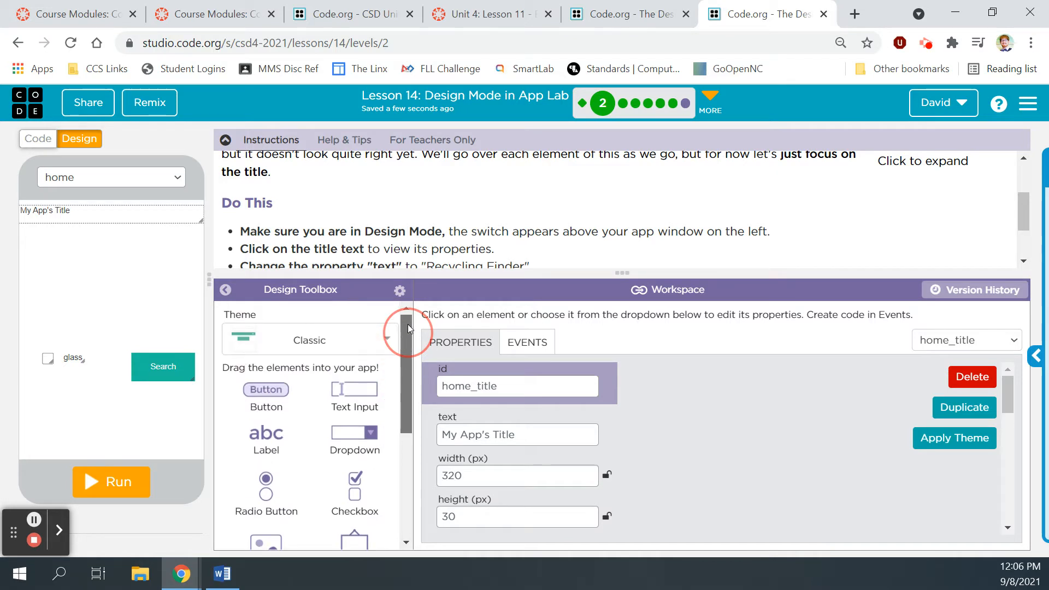
pyautogui.click(388, 341)
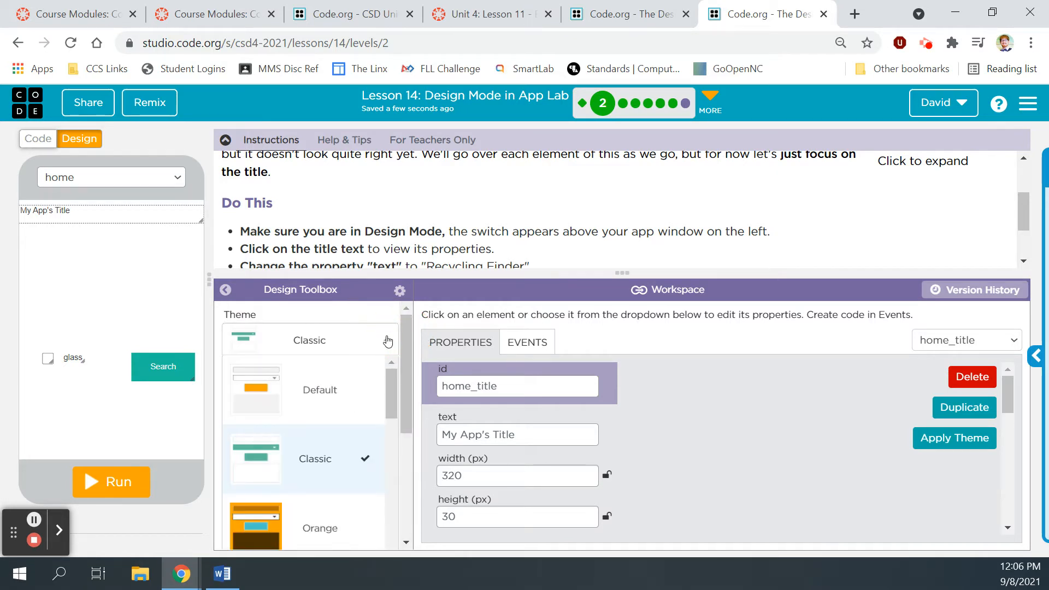
pyautogui.click(388, 341)
pyautogui.click(388, 341)
pyautogui.click(306, 385)
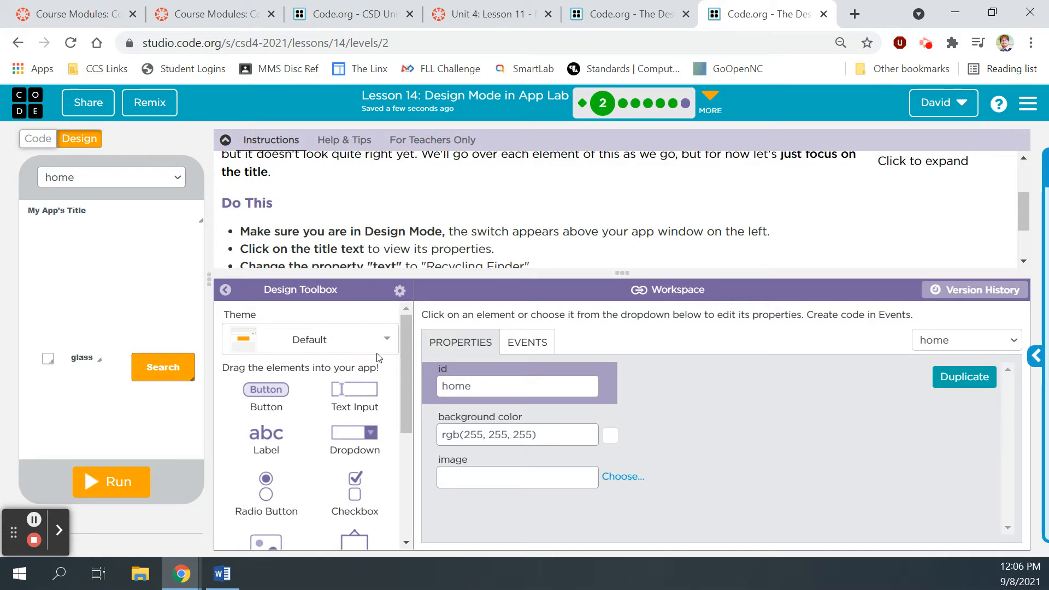
pyautogui.click(385, 342)
pyautogui.click(344, 453)
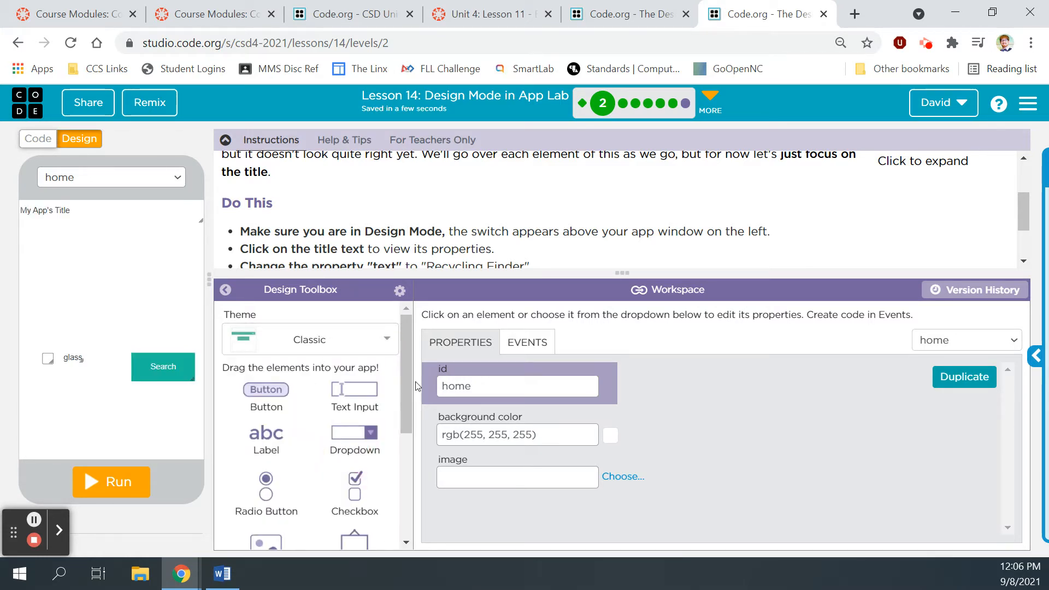
# Step: Select the title label and change its text to 'Recycling Finder'
pyautogui.moveTo(553, 274); pyautogui.dragTo(553, 183)
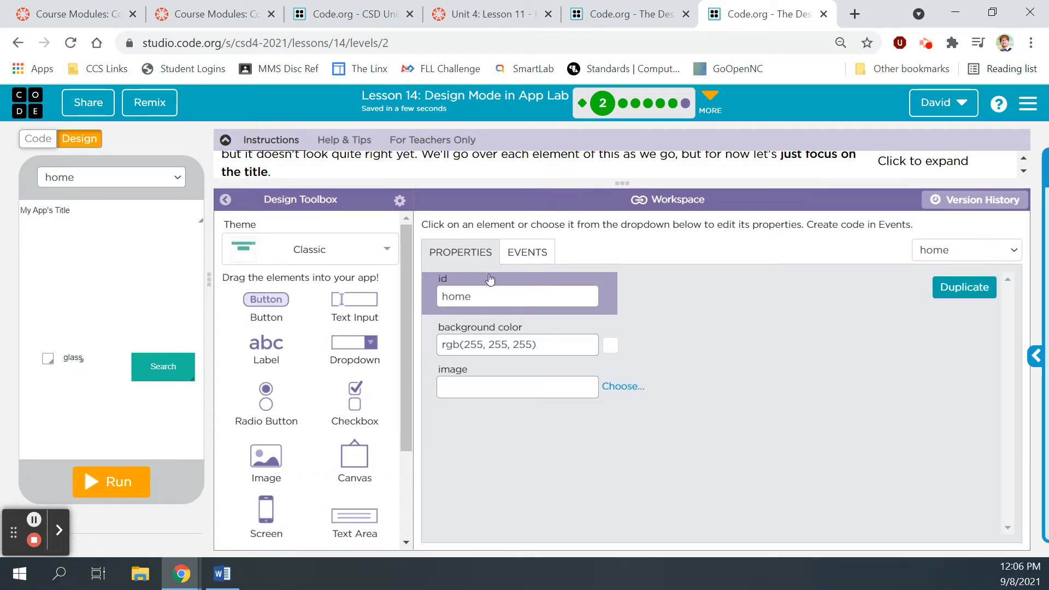
pyautogui.click(56, 209)
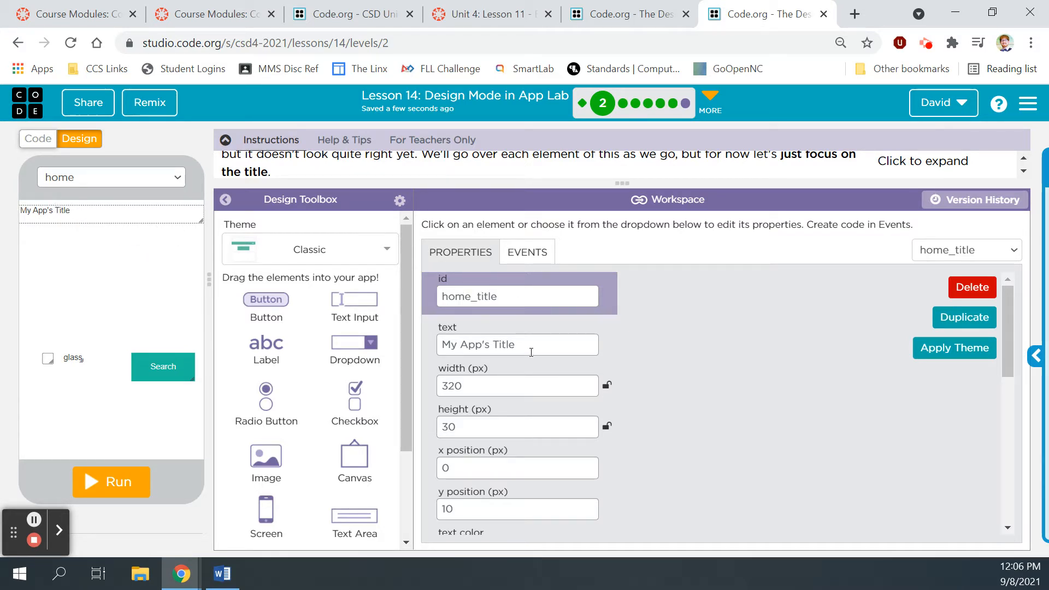
pyautogui.scroll(-5, 544, 384)
pyautogui.scroll(-2, 545, 386)
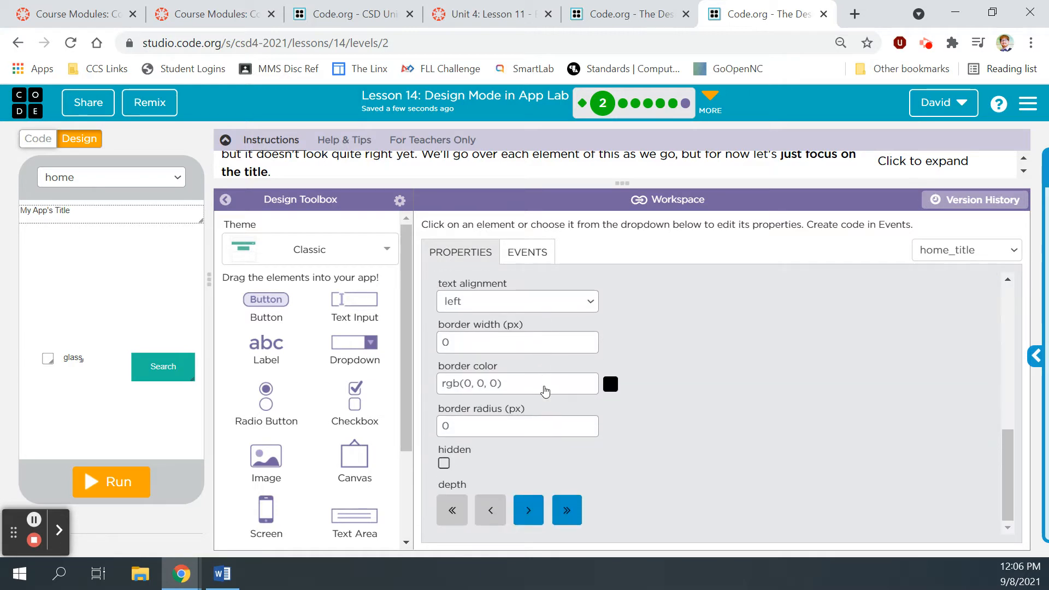
pyautogui.scroll(7, 607, 424)
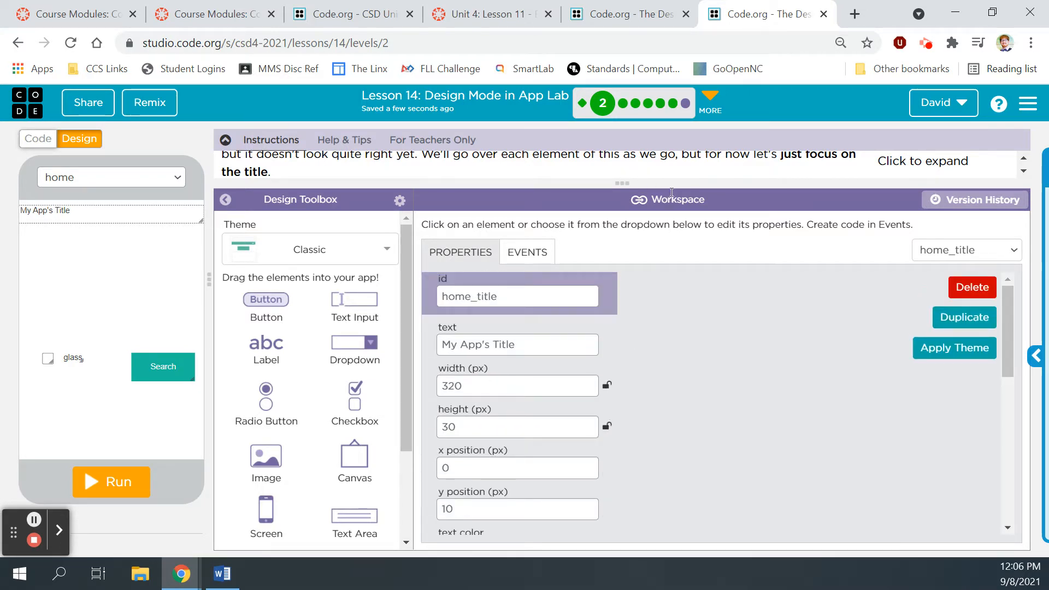
pyautogui.moveTo(635, 180); pyautogui.dragTo(628, 215)
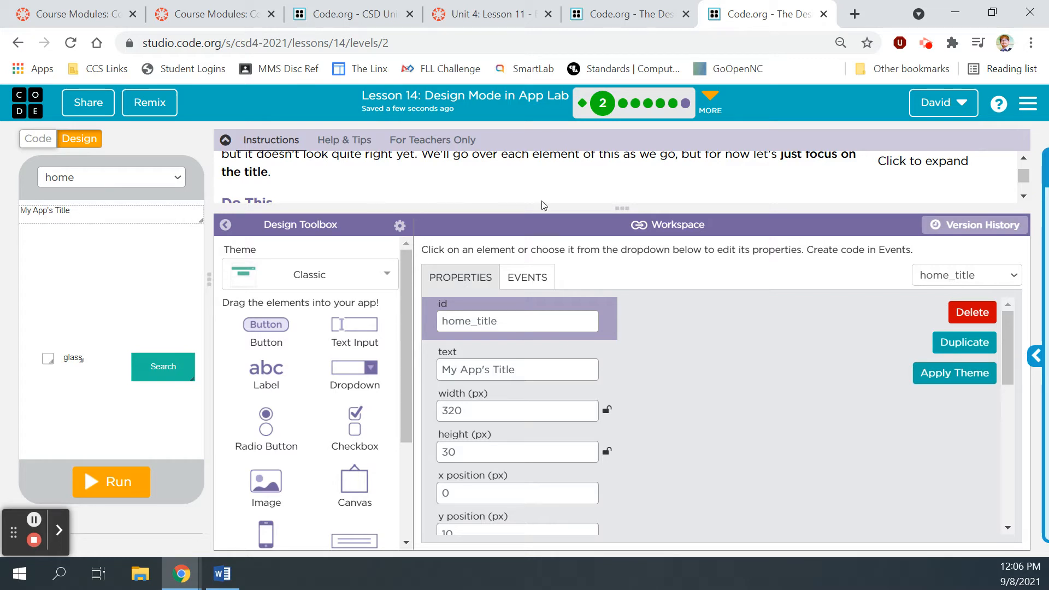
pyautogui.click(596, 212)
pyautogui.moveTo(596, 212); pyautogui.dragTo(599, 251)
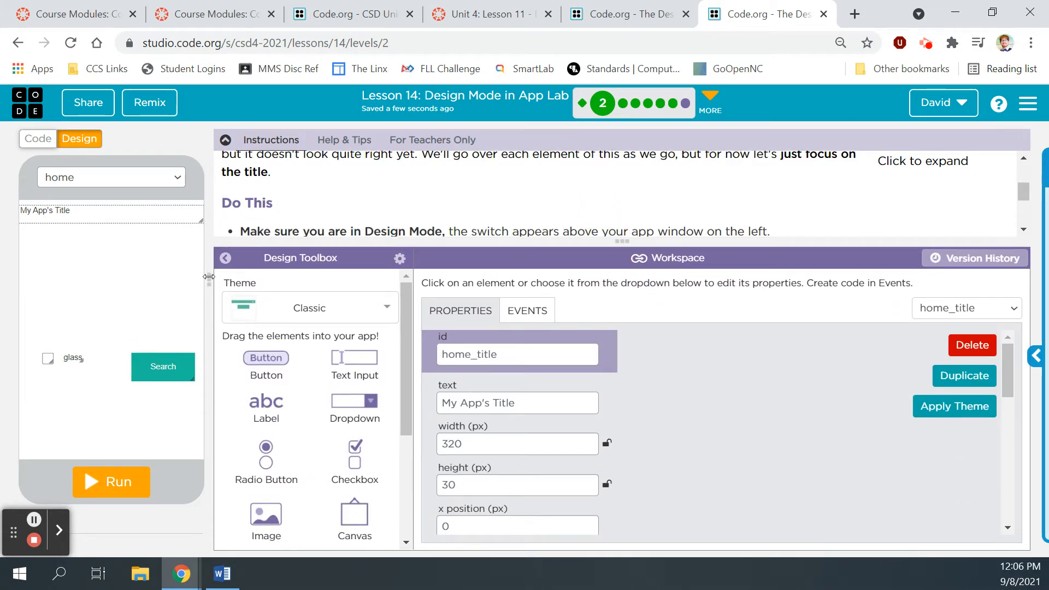
pyautogui.moveTo(208, 279)
pyautogui.mouseDown()
pyautogui.moveTo(348, 279)
pyautogui.moveTo(182, 281)
pyautogui.moveTo(206, 281)
pyautogui.mouseUp()
pyautogui.click(554, 203)
pyautogui.moveTo(596, 242); pyautogui.dragTo(599, 257)
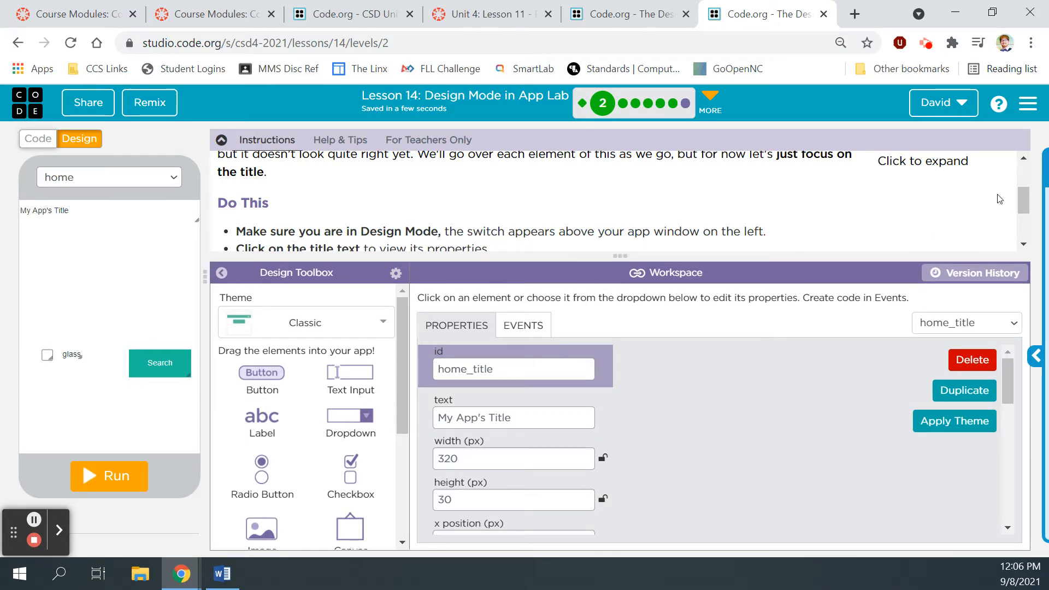
pyautogui.moveTo(1022, 195); pyautogui.dragTo(1023, 215)
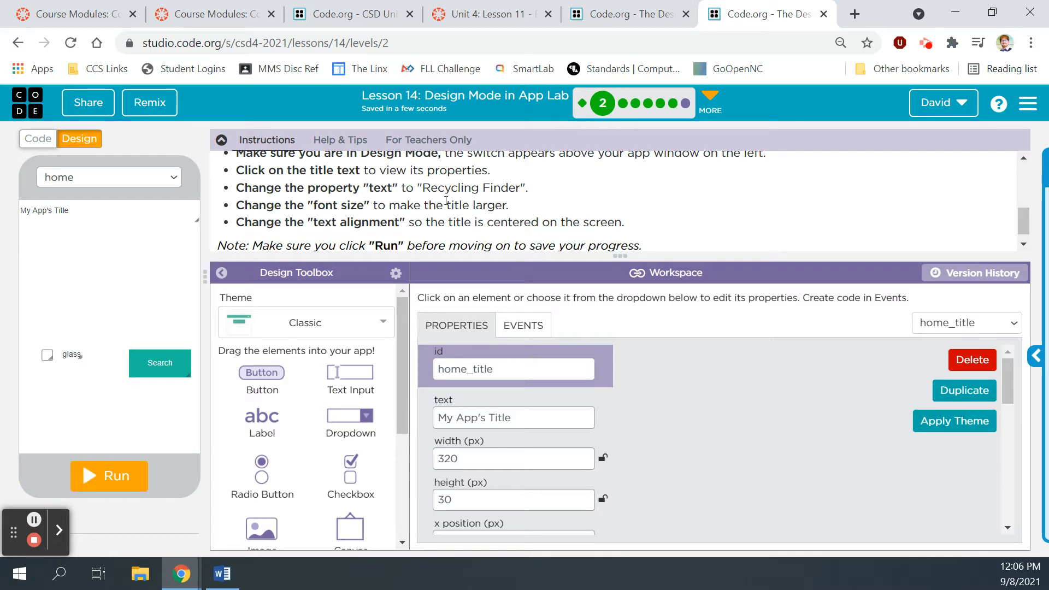
pyautogui.click(47, 213)
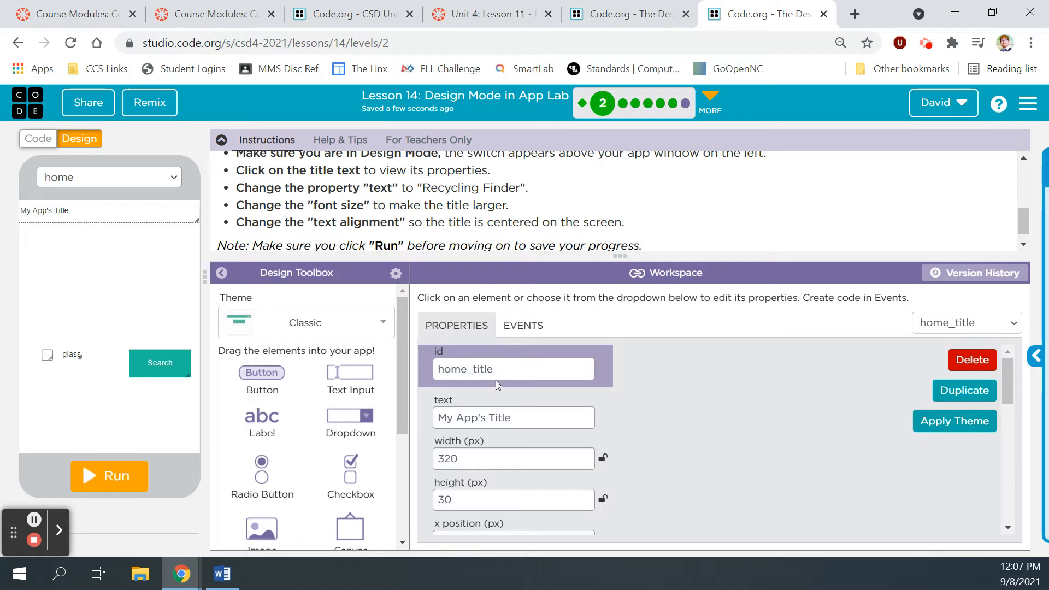
pyautogui.moveTo(509, 419); pyautogui.dragTo(424, 441)
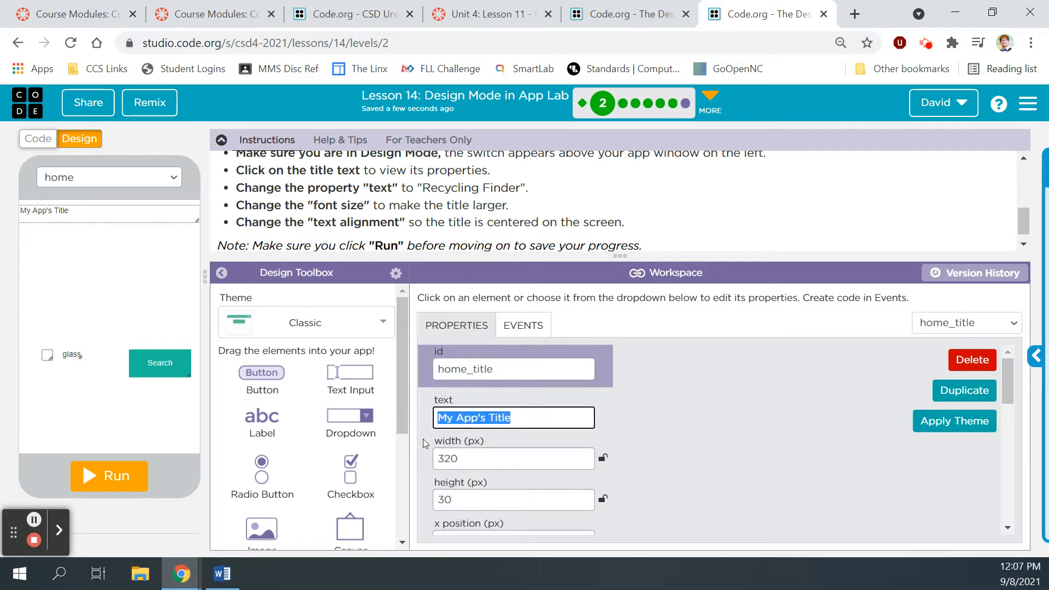
pyautogui.press('BackSpace')
pyautogui.write('Rec')
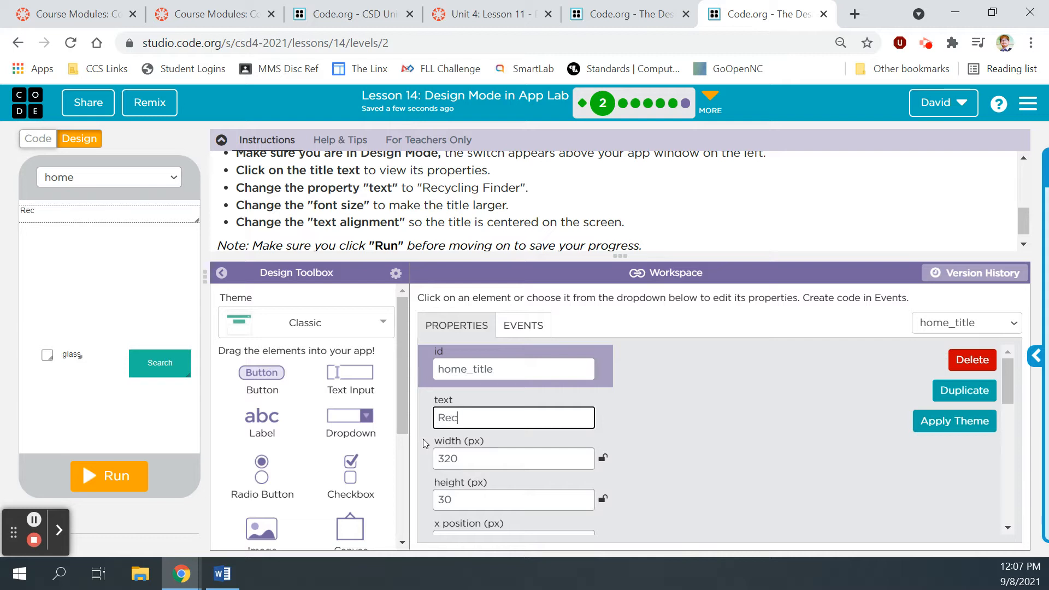
pyautogui.write('ycling Finder')
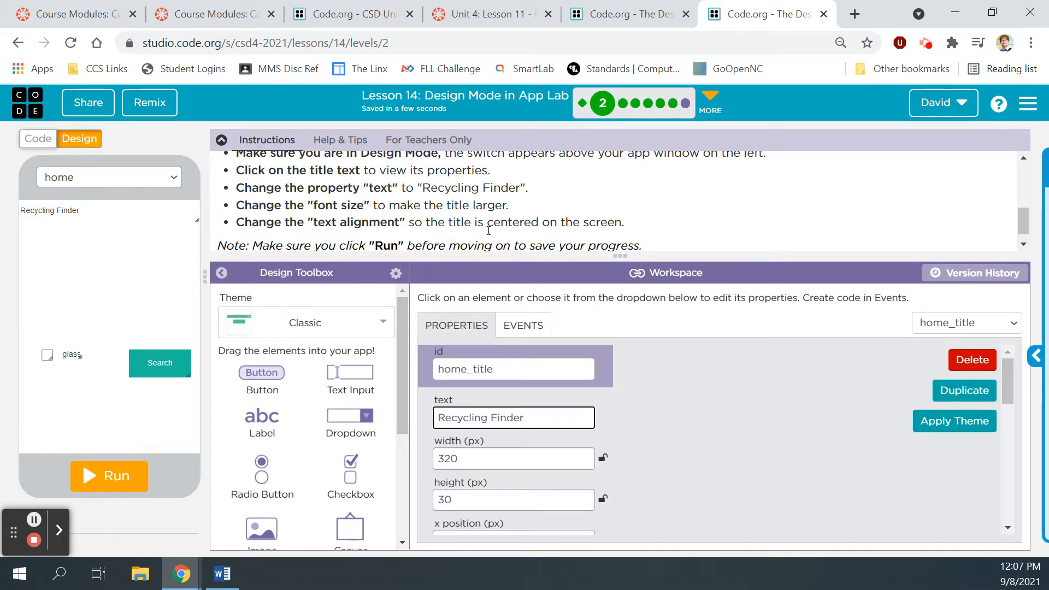
# Step: Raise the title's font size to 30 with the spinner
pyautogui.scroll(-1, 643, 446)
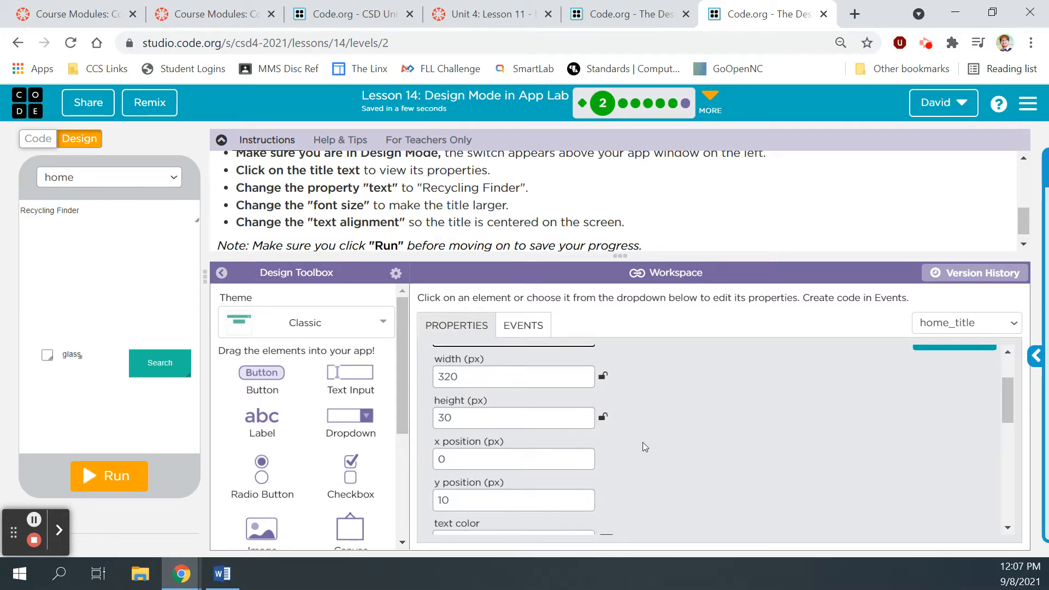
pyautogui.scroll(-1, 643, 445)
pyautogui.scroll(-1, 643, 446)
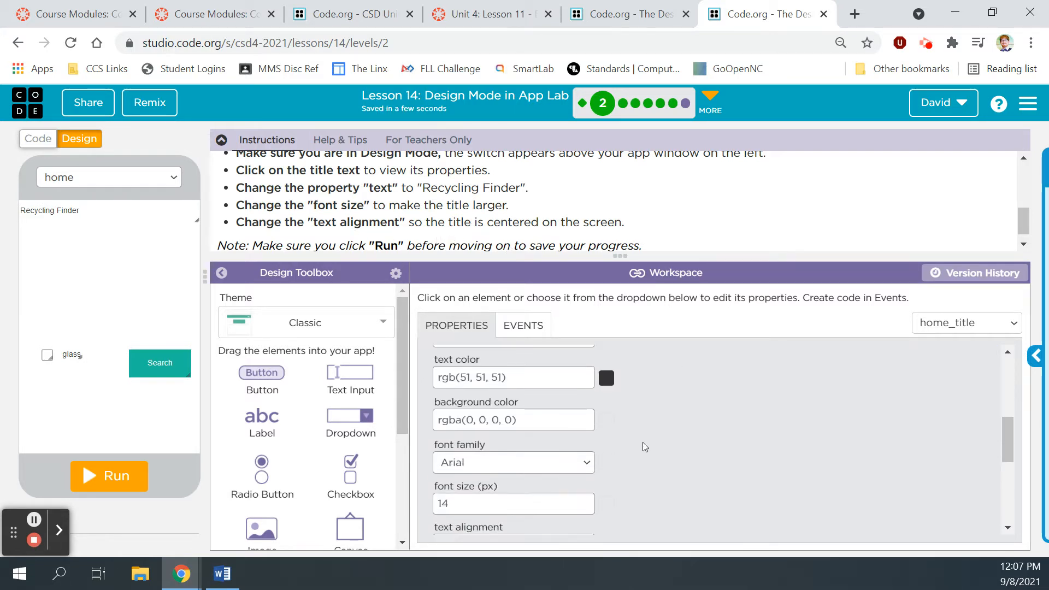
pyautogui.scroll(-1, 590, 457)
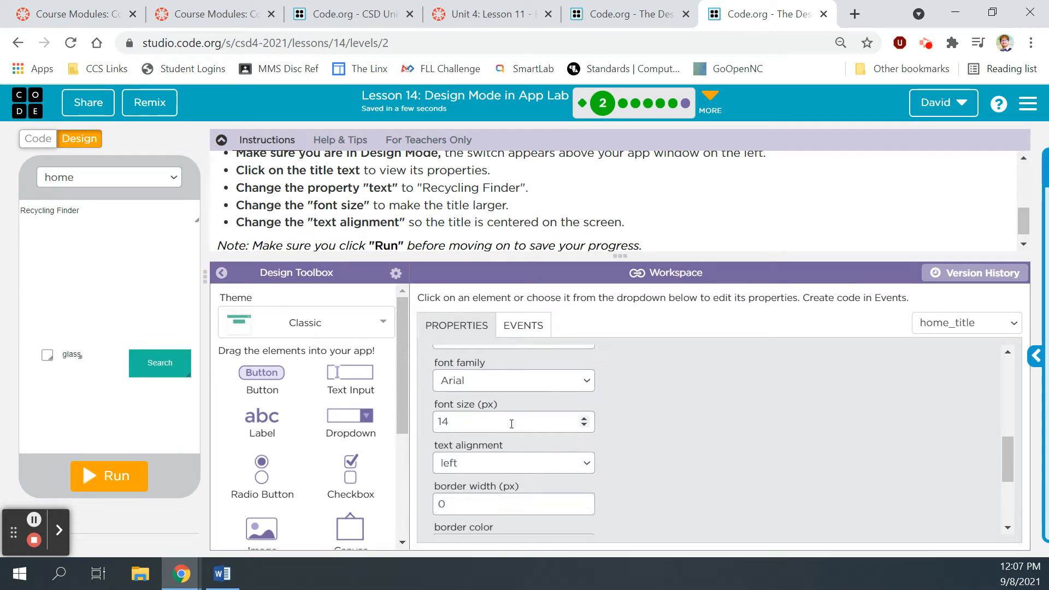
pyautogui.click(584, 420)
pyautogui.click(584, 420)
pyautogui.click(584, 420)
pyautogui.click(584, 420)
pyautogui.click(584, 419)
pyautogui.click(584, 420)
pyautogui.click(584, 420)
pyautogui.click(584, 420)
pyautogui.click(584, 419)
pyautogui.click(584, 420)
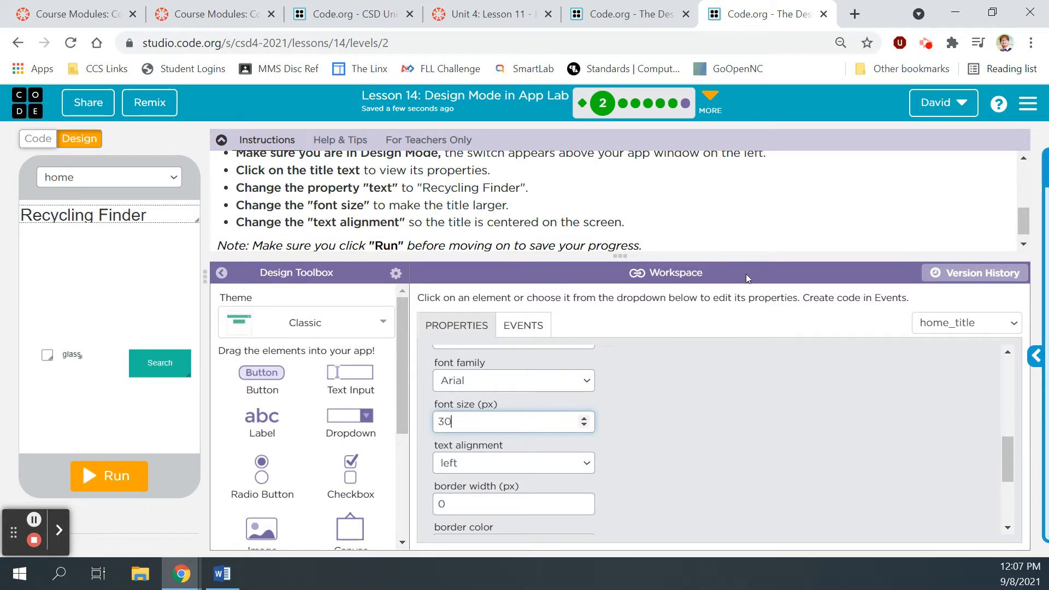
# Step: Set the title's text alignment to center, matching the prototype sketch
pyautogui.scroll(5, 882, 219)
pyautogui.click(899, 213)
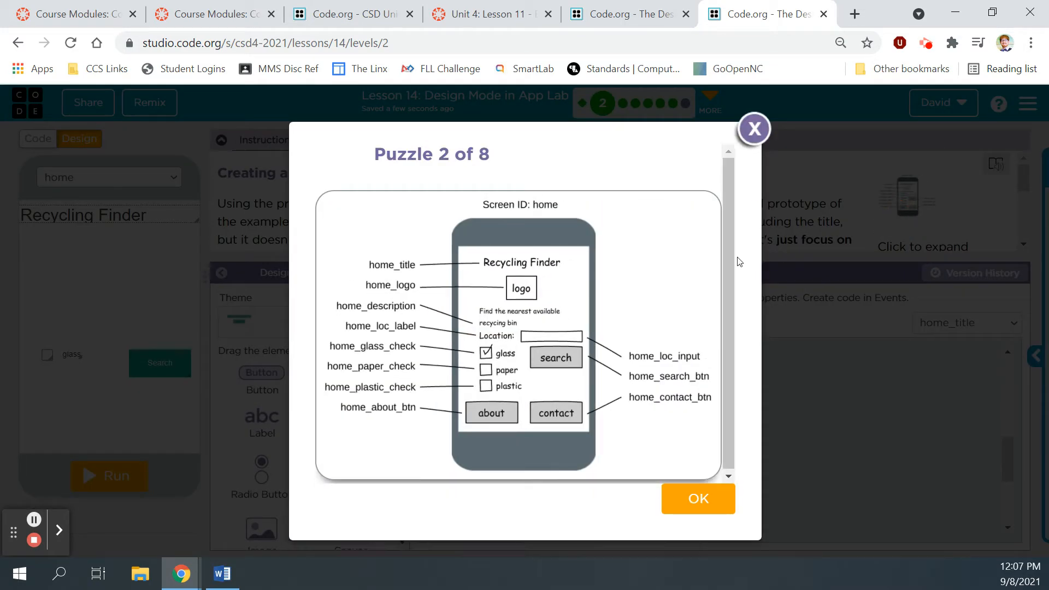
pyautogui.click(747, 126)
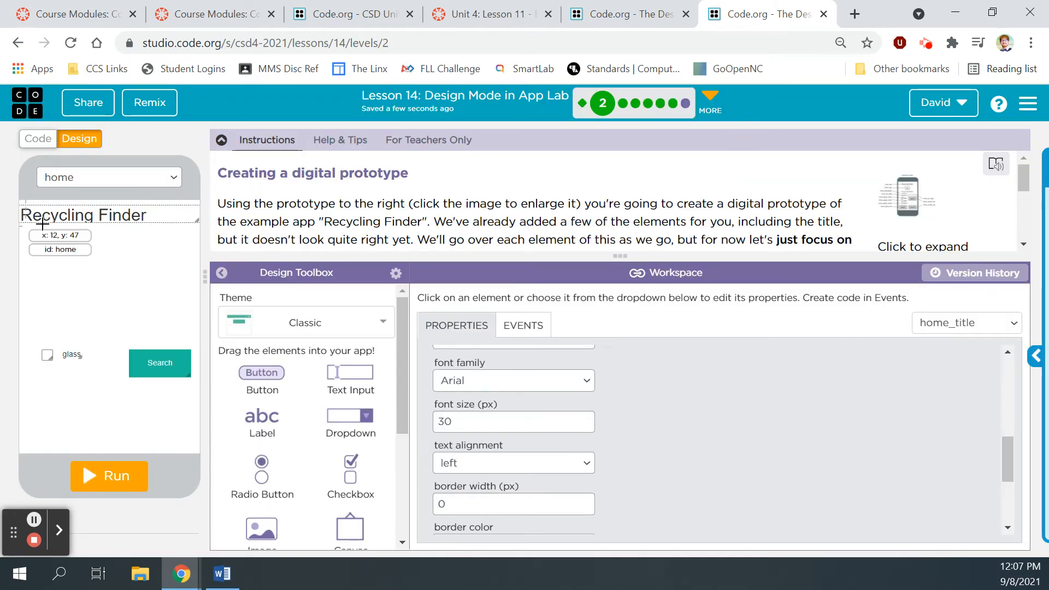
pyautogui.scroll(-3, 501, 225)
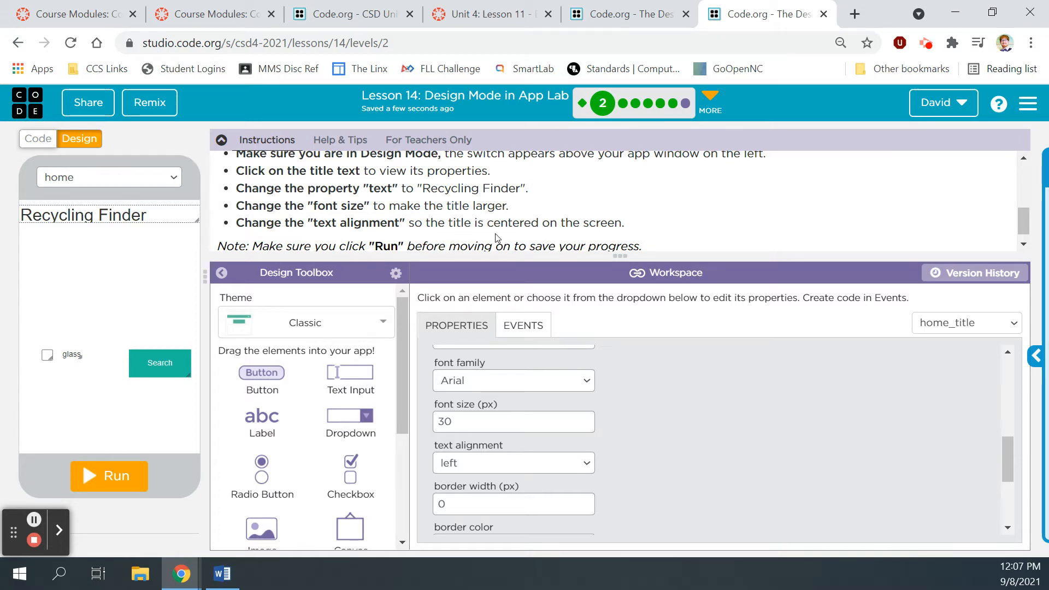
pyautogui.scroll(-2, 635, 424)
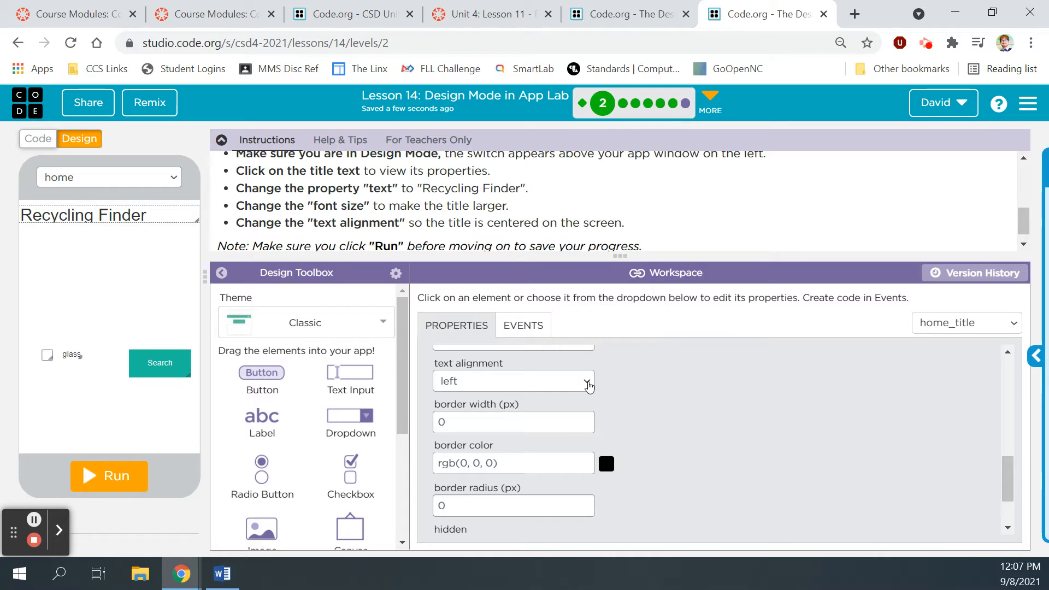
pyautogui.moveTo(1007, 467); pyautogui.dragTo(1005, 454)
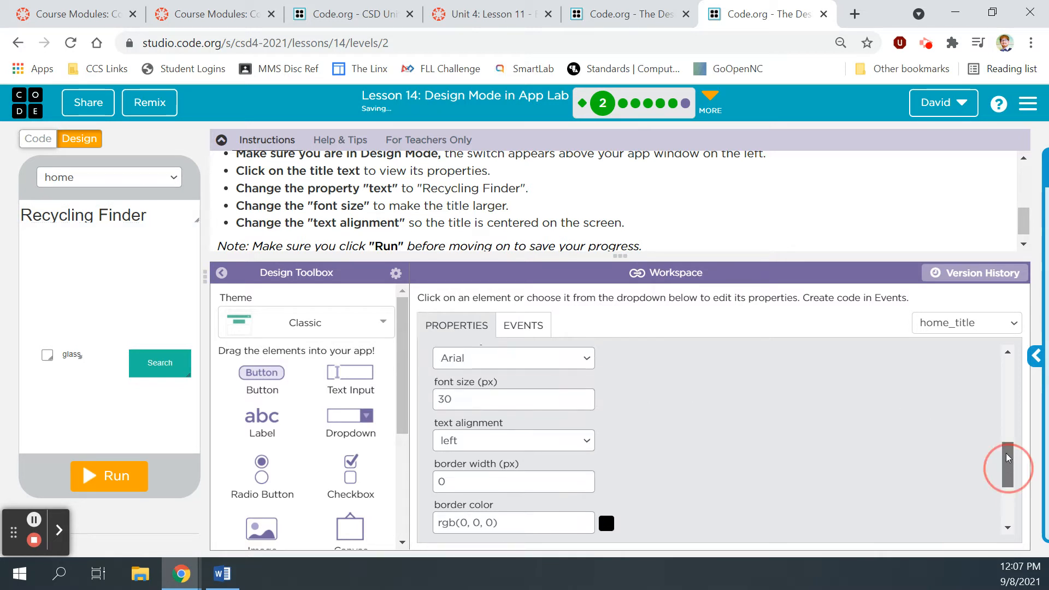
pyautogui.click(589, 443)
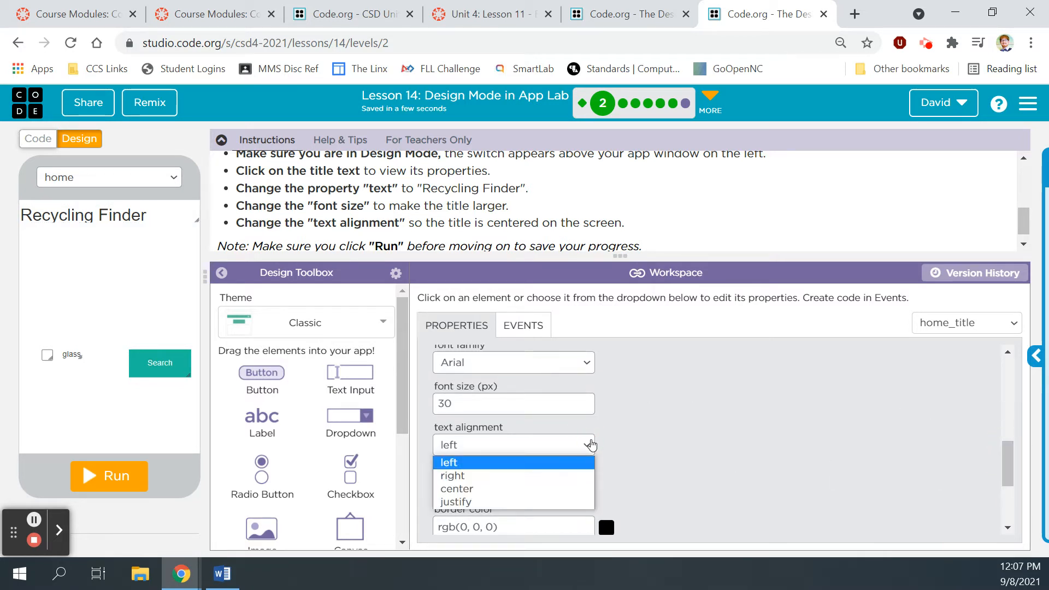
pyautogui.click(552, 488)
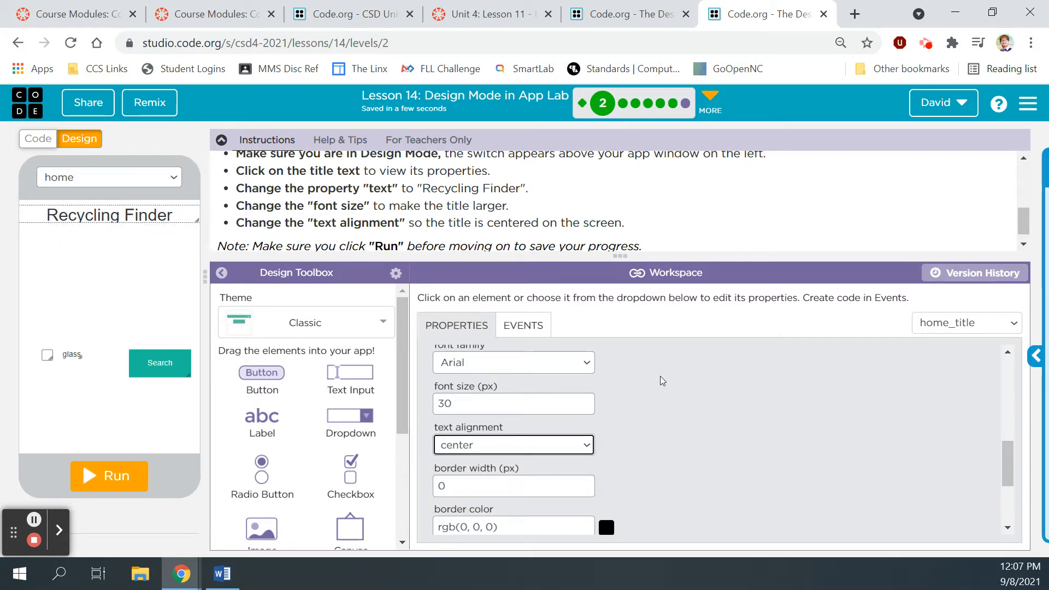
pyautogui.scroll(-1, 688, 210)
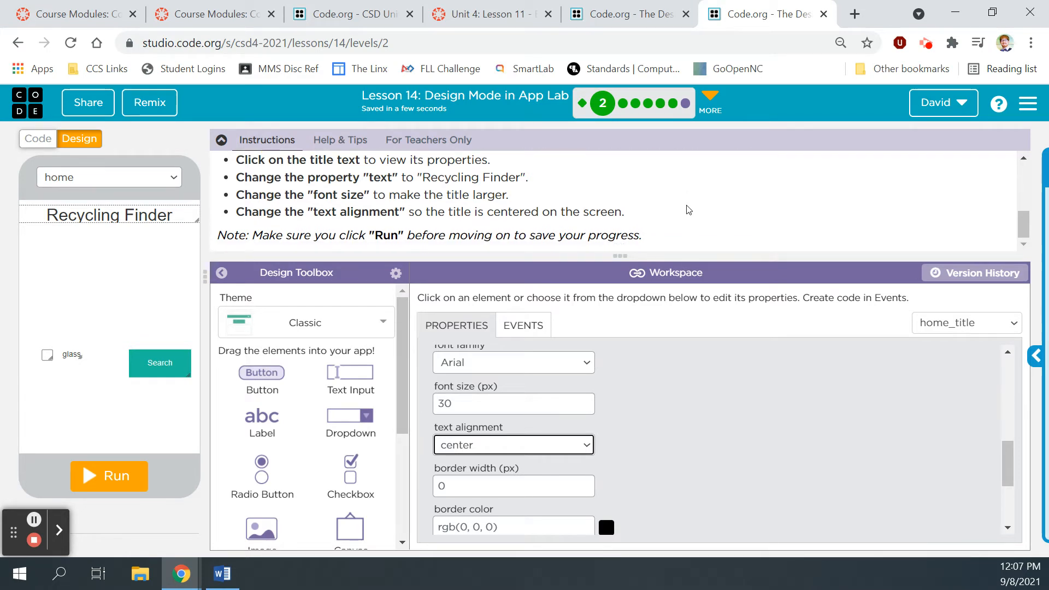
# Step: Rerun the app and mark puzzle 2 as finished
pyautogui.click(111, 484)
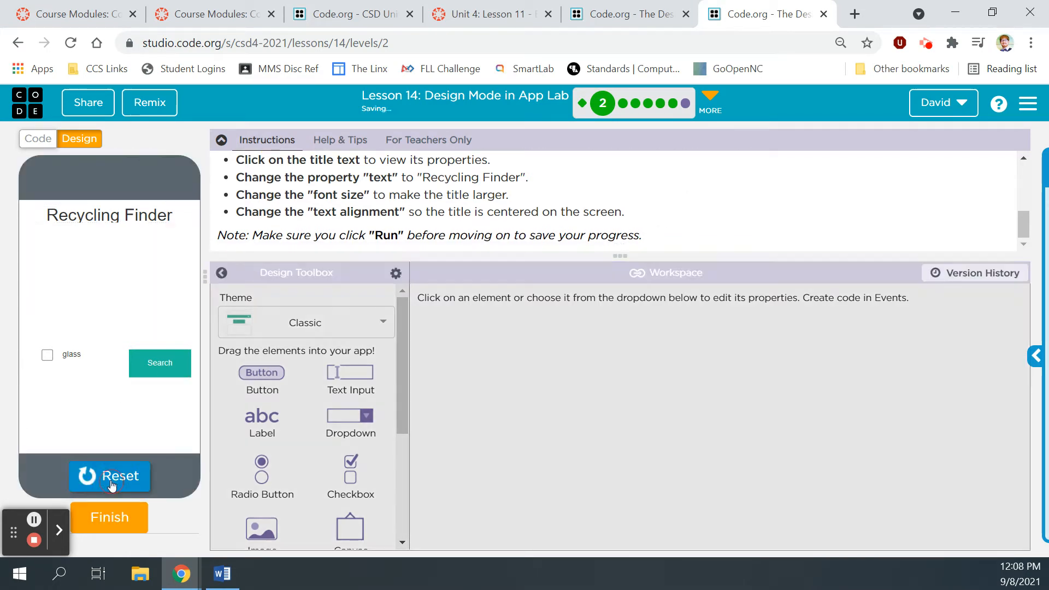
pyautogui.click(111, 480)
pyautogui.click(110, 481)
pyautogui.click(114, 516)
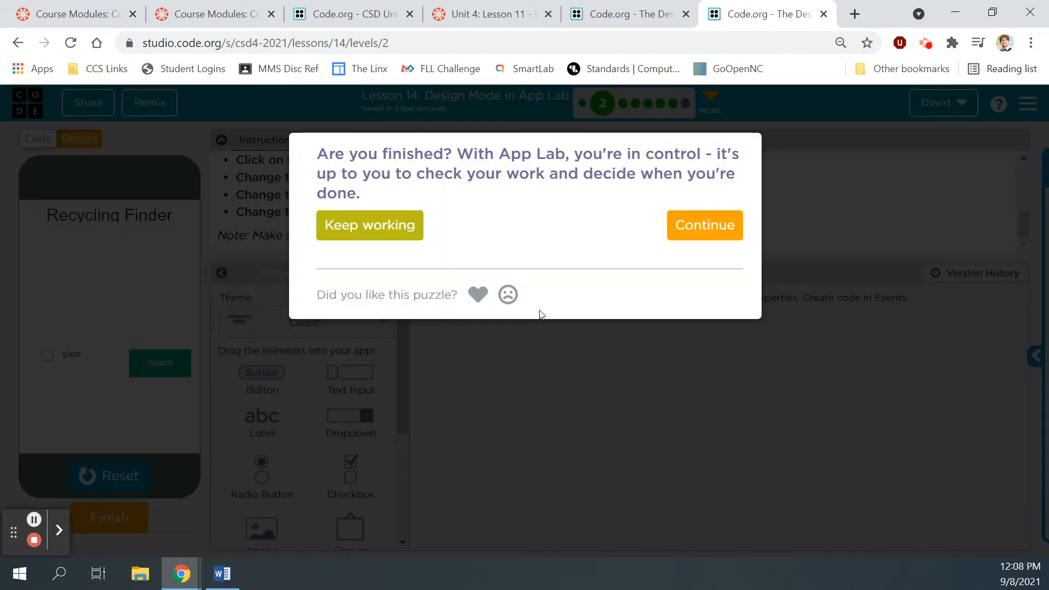
# Step: Continue to level 3, Adding more text, and enlarge the workspace area
pyautogui.click(713, 228)
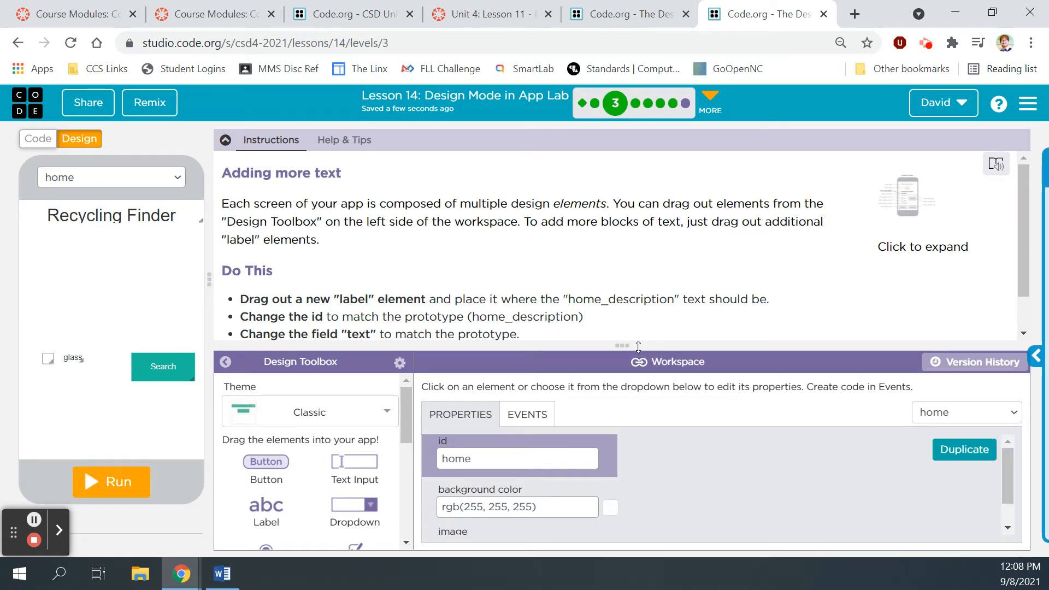
pyautogui.moveTo(638, 347); pyautogui.dragTo(653, 270)
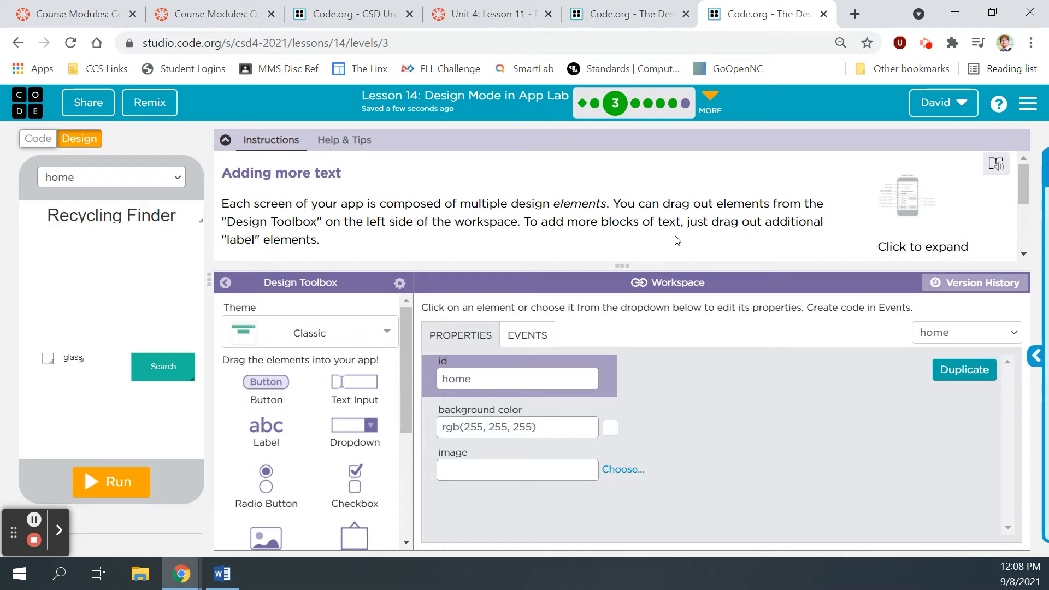
pyautogui.moveTo(1023, 180); pyautogui.dragTo(1027, 223)
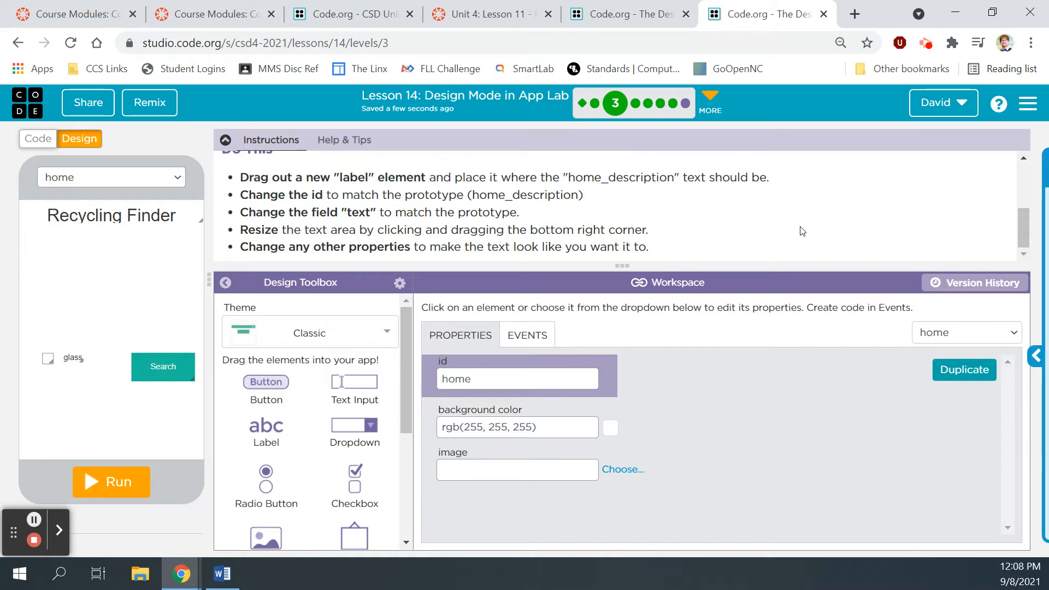
# Step: Resize the Recycling Finder title box to 40 px high, checking the prototype sketch
pyautogui.click(187, 222)
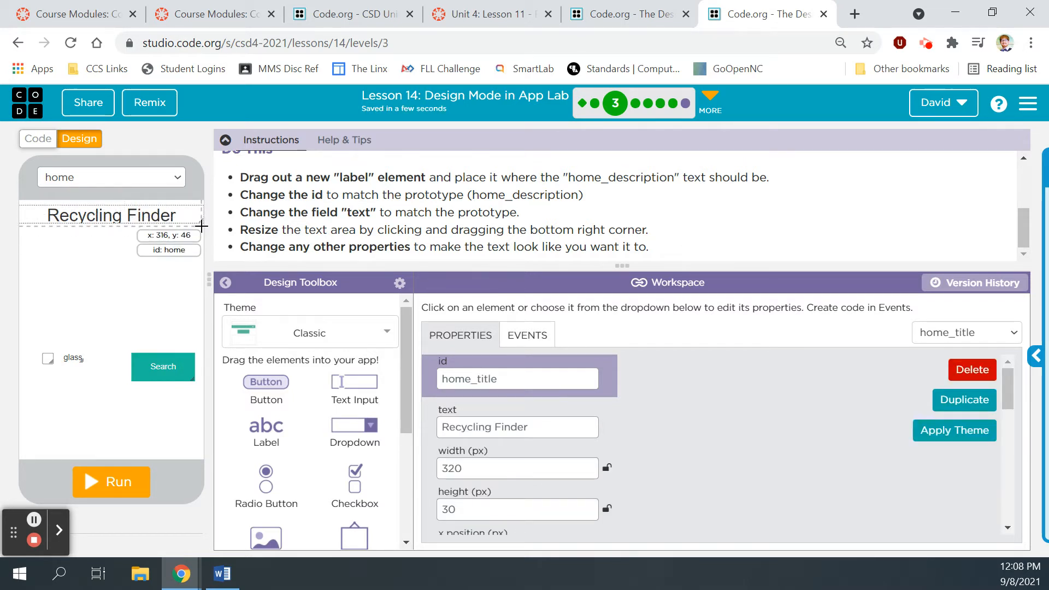
pyautogui.moveTo(199, 220); pyautogui.dragTo(201, 226)
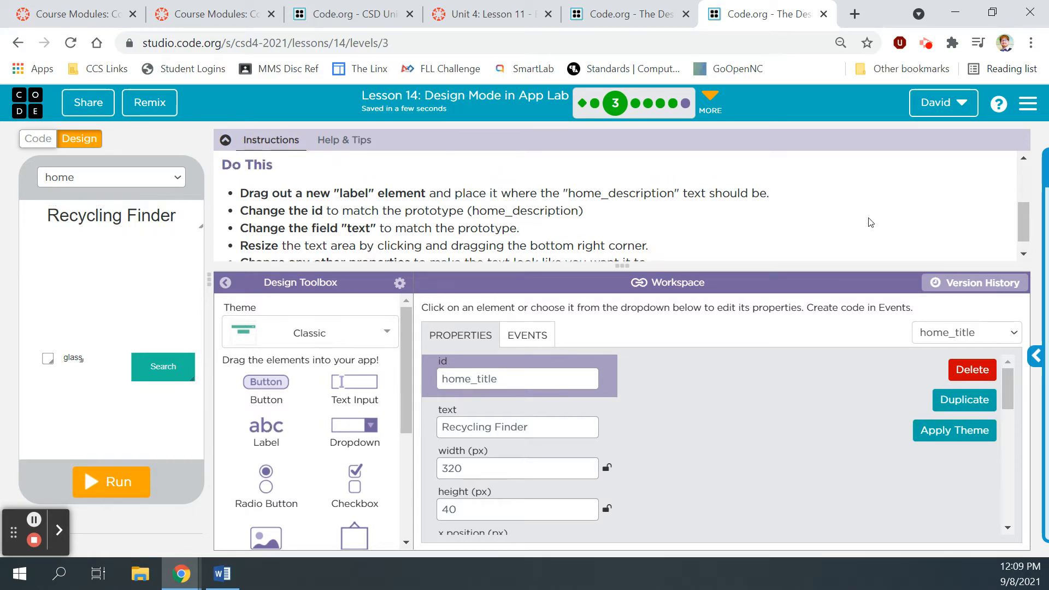
pyautogui.scroll(5, 871, 222)
pyautogui.click(916, 203)
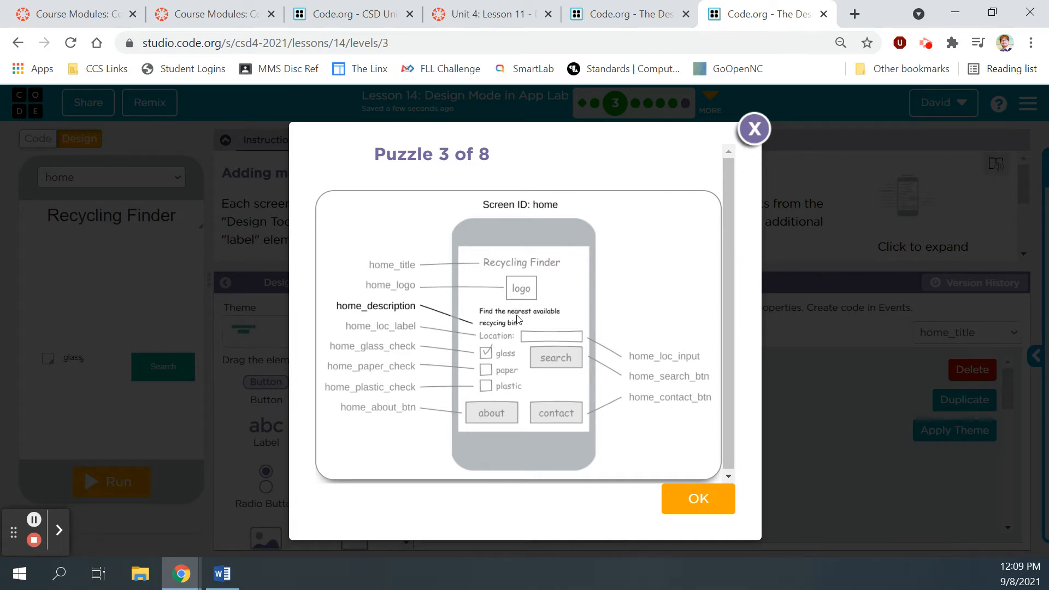
pyautogui.click(751, 128)
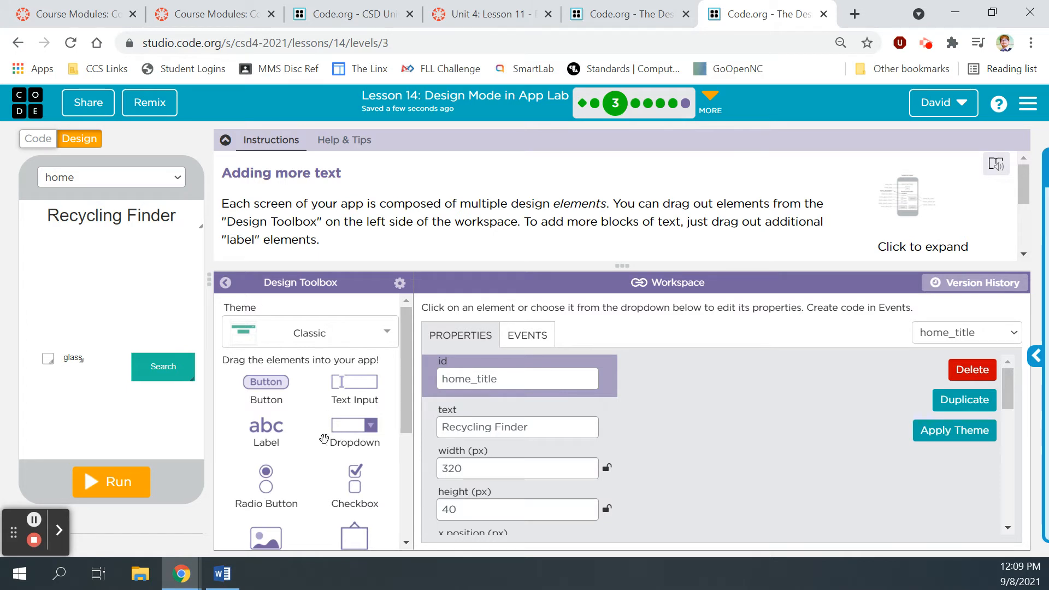
# Step: Drop a new Label onto the home screen below the title
pyautogui.moveTo(267, 428); pyautogui.dragTo(70, 285)
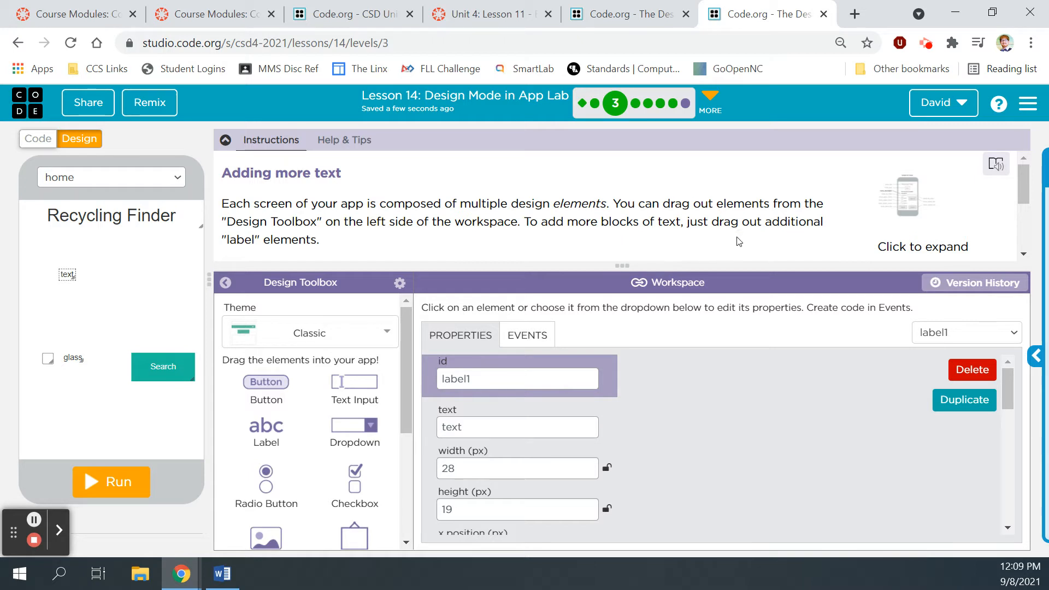
pyautogui.moveTo(1018, 176); pyautogui.dragTo(1024, 224)
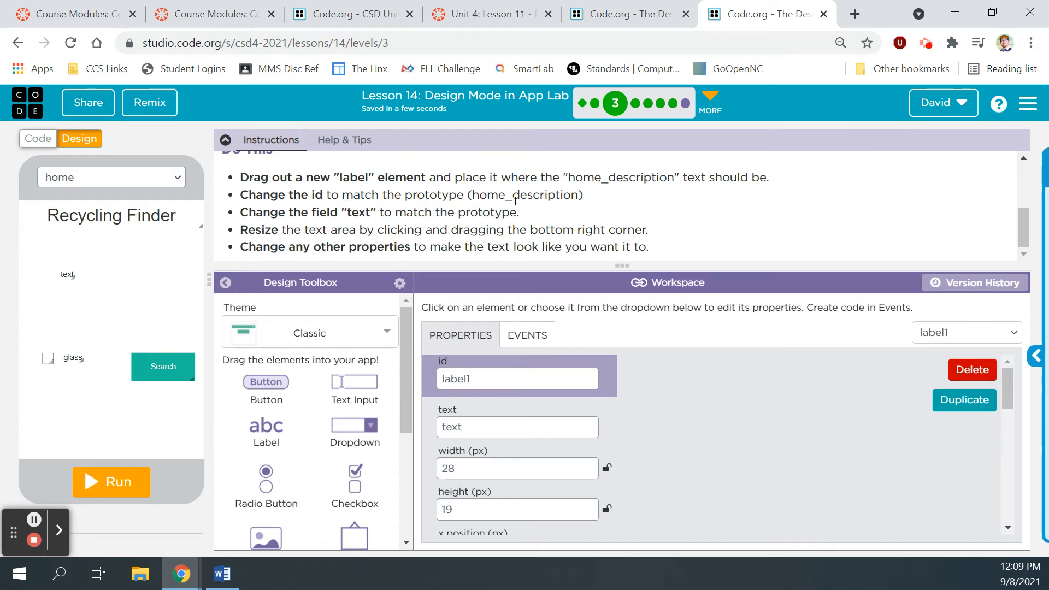
pyautogui.moveTo(1019, 228); pyautogui.dragTo(1020, 182)
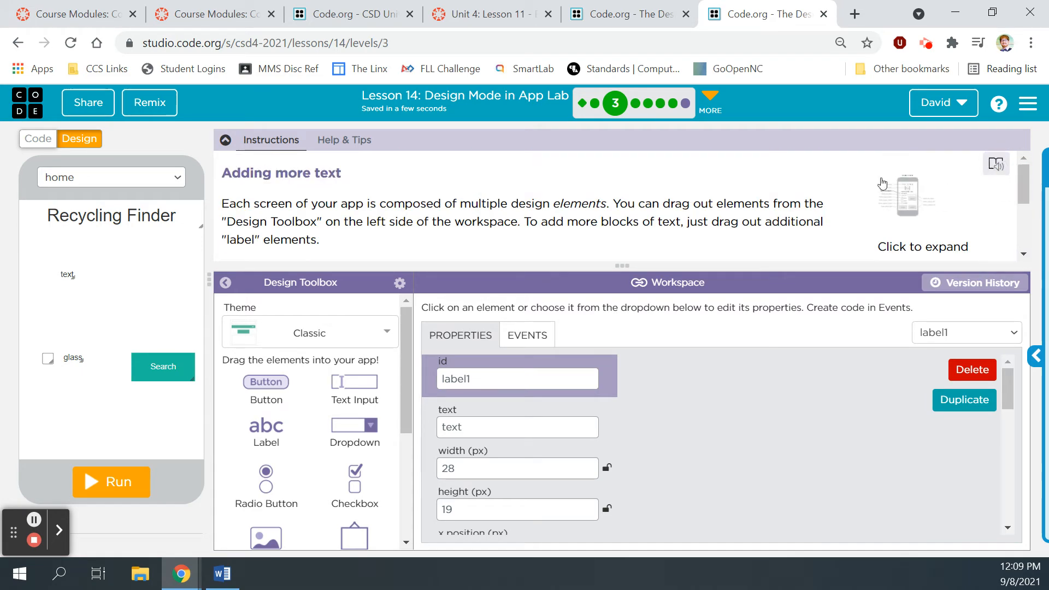
pyautogui.click(901, 182)
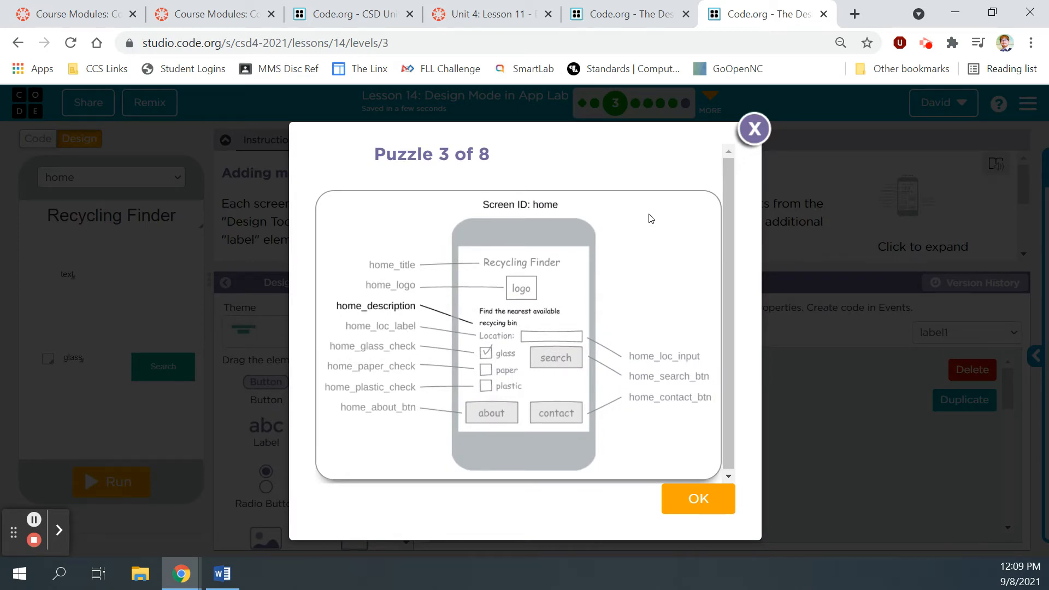
pyautogui.click(755, 129)
# Step: Change the label's id from label1 to home_description
pyautogui.moveTo(497, 377); pyautogui.dragTo(439, 381)
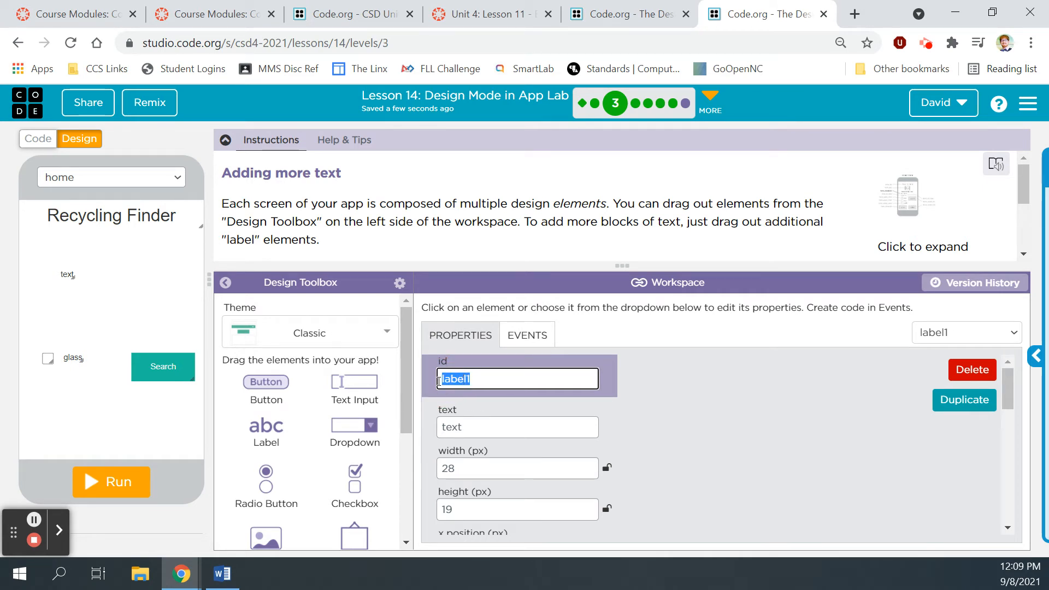
pyautogui.press('BackSpace')
pyautogui.write('home_')
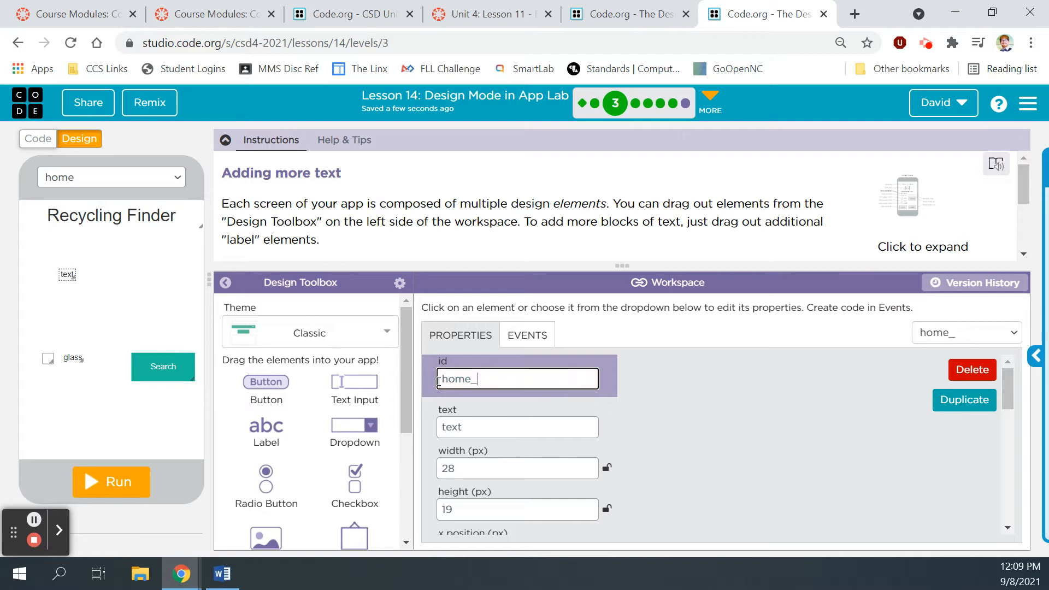
pyautogui.write('descrip')
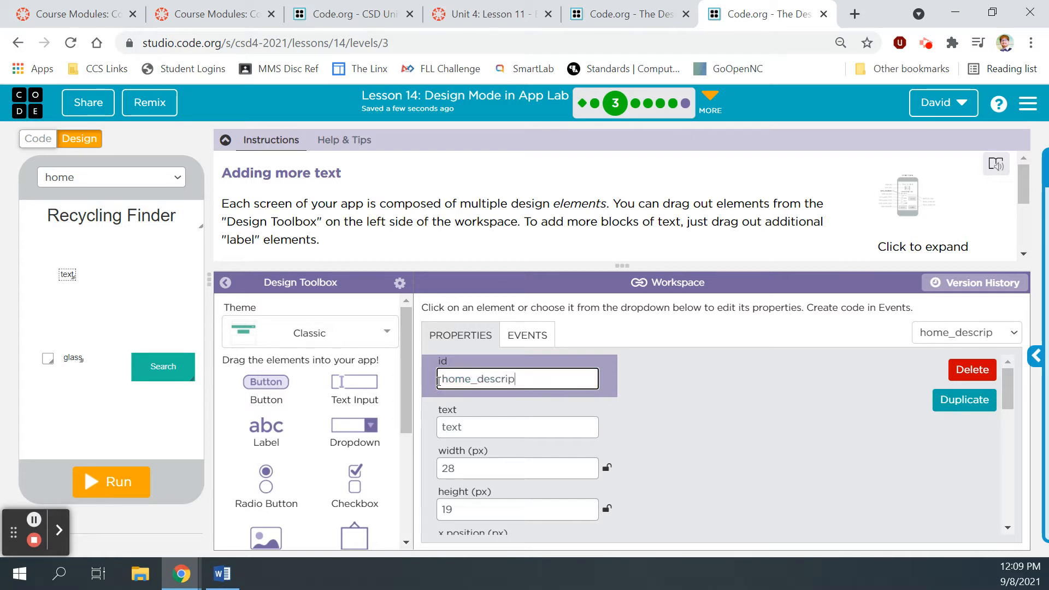
pyautogui.write('tion')
pyautogui.click(658, 383)
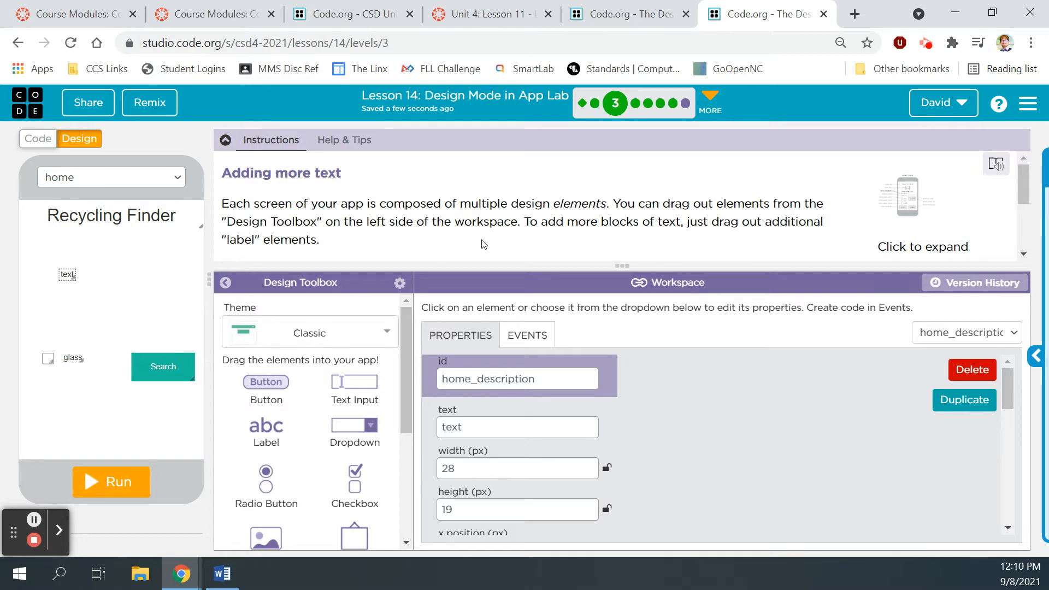
# Step: Enlarge the home_description label to 180 by 60 px
pyautogui.scroll(-3, 457, 236)
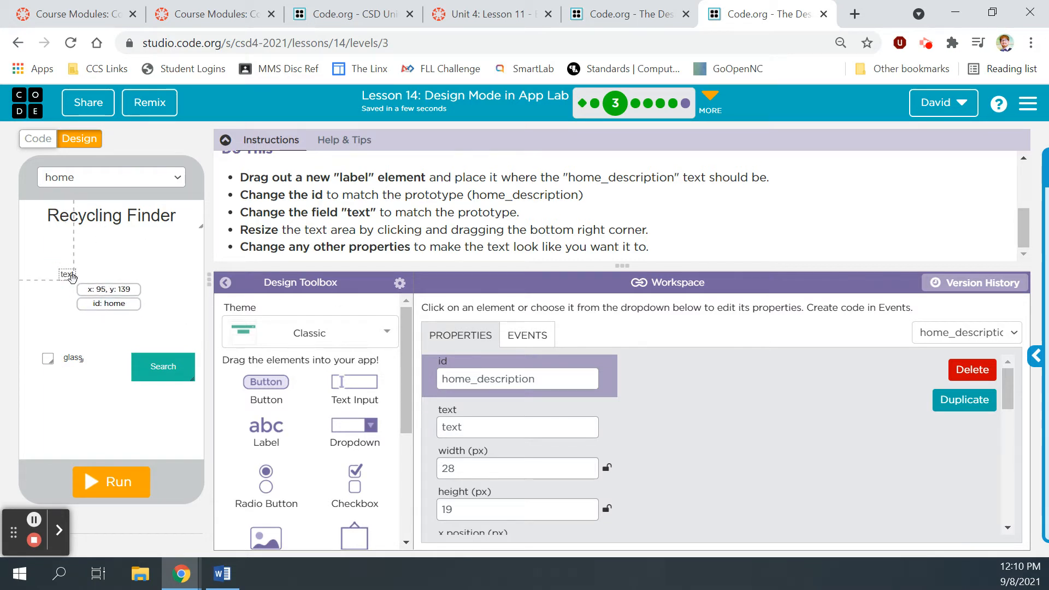
pyautogui.moveTo(75, 280); pyautogui.dragTo(160, 298)
pyautogui.moveTo(1021, 235); pyautogui.dragTo(1017, 164)
pyautogui.click(882, 213)
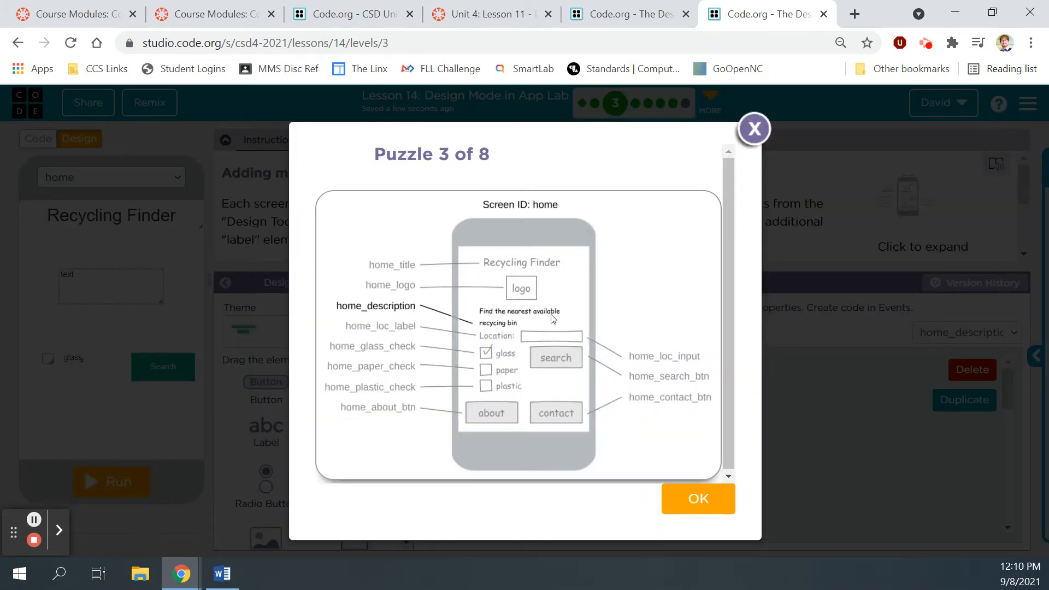
# Step: Replace the label's text with 'Find the nearest available recycling bin'
pyautogui.click(754, 129)
pyautogui.click(482, 431)
pyautogui.moveTo(482, 430); pyautogui.dragTo(439, 427)
pyautogui.press('BackSpace')
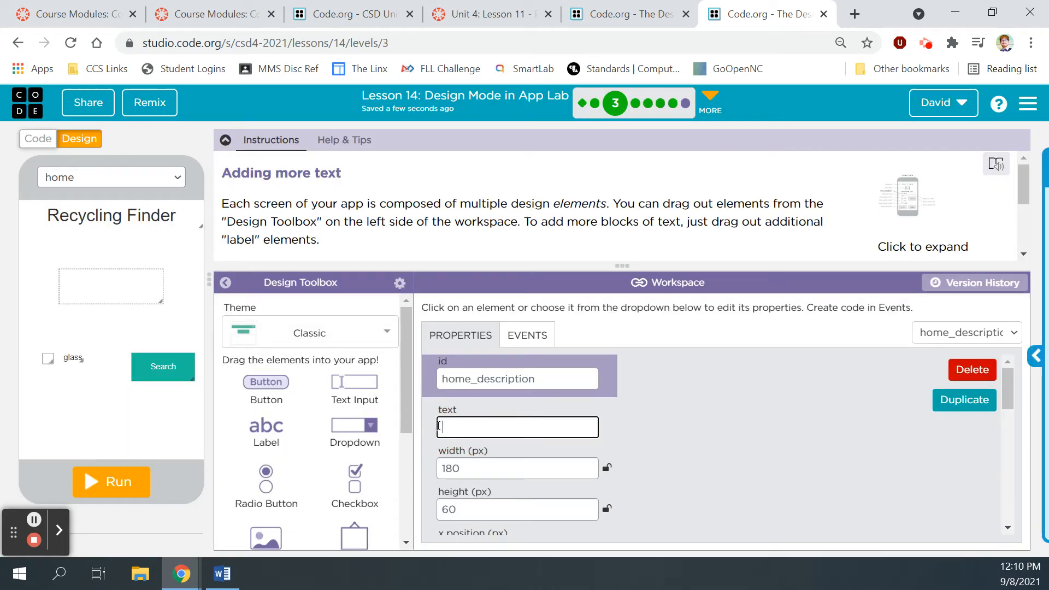
pyautogui.write('Find the nearest')
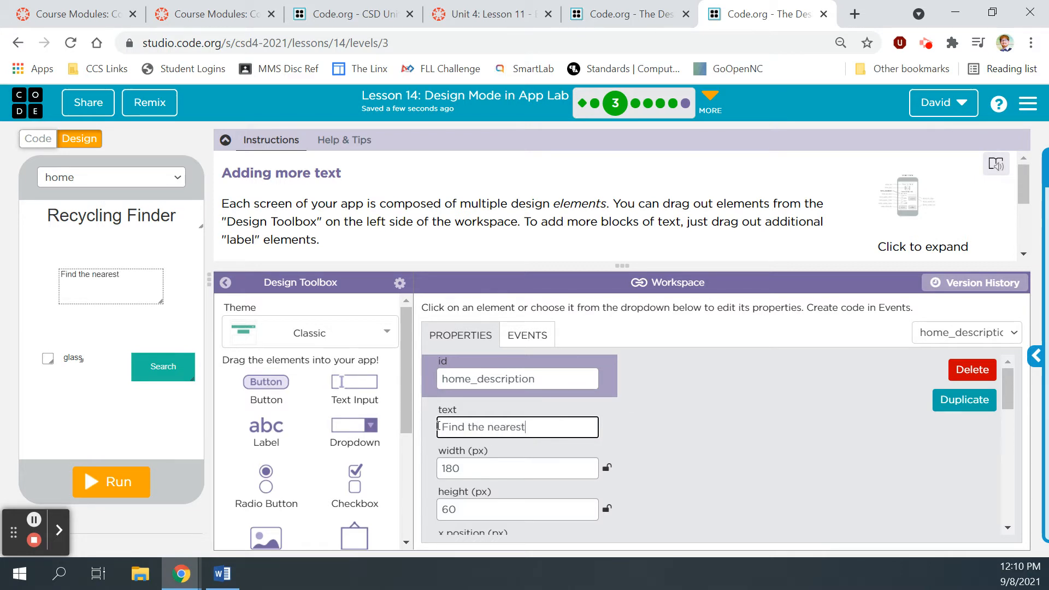
pyautogui.write(' available re')
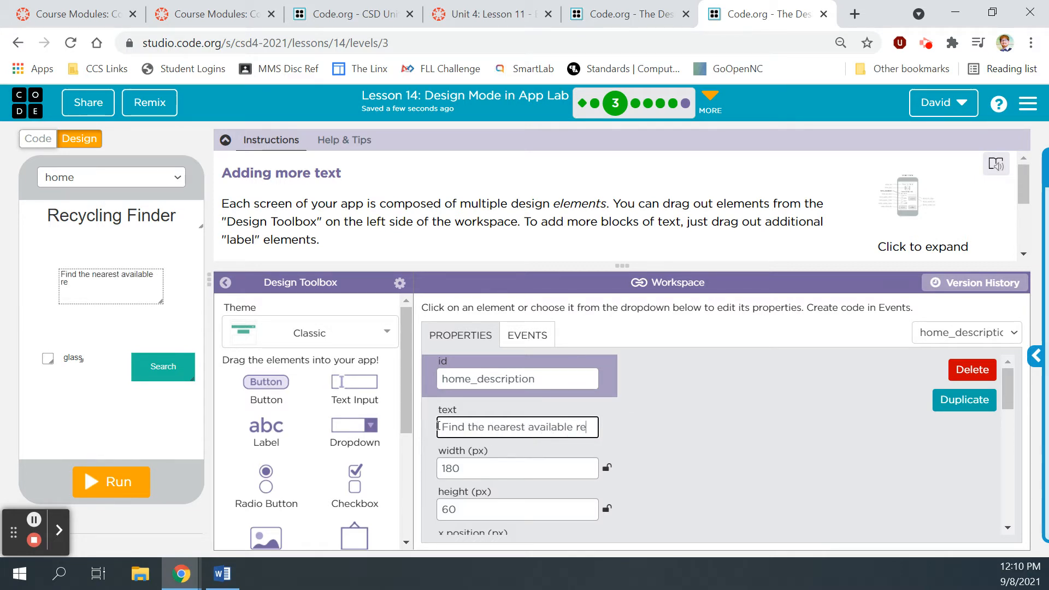
pyautogui.write('cycling bin')
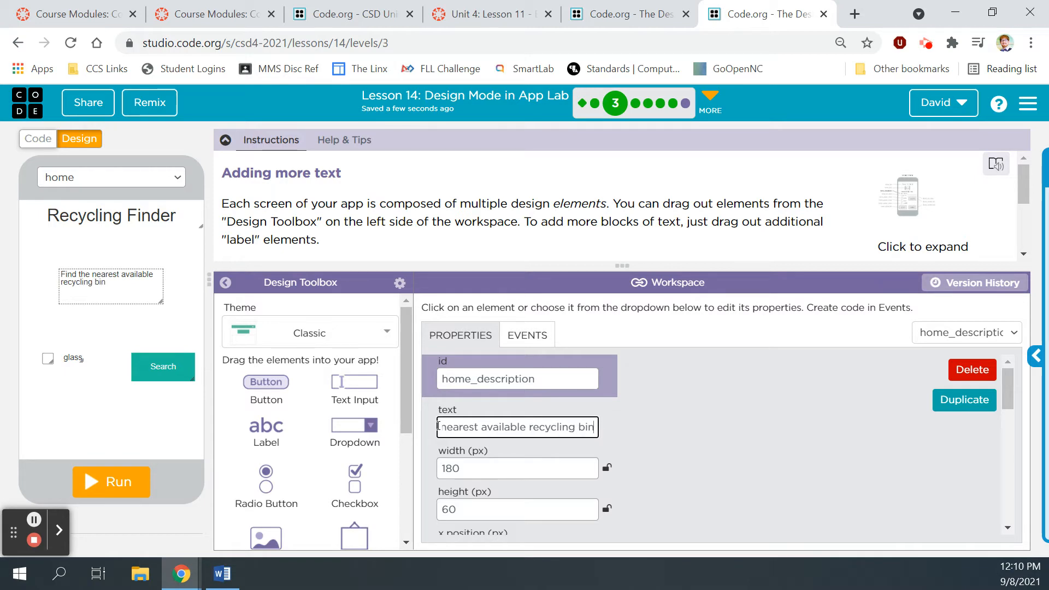
# Step: Move the description label below the title to match the prototype layout
pyautogui.click(899, 195)
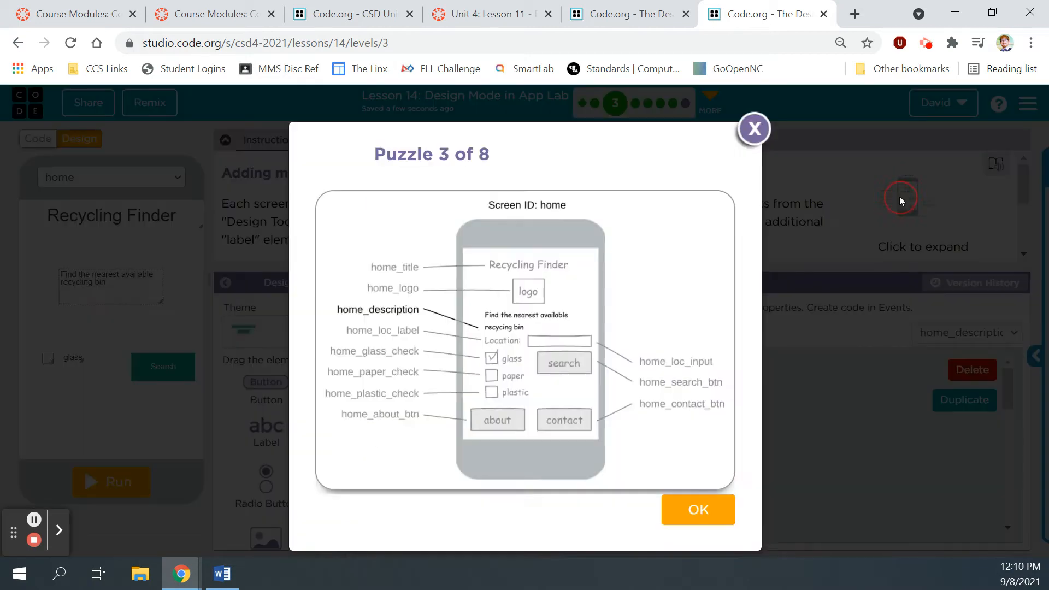
pyautogui.click(755, 130)
pyautogui.moveTo(115, 283); pyautogui.dragTo(109, 296)
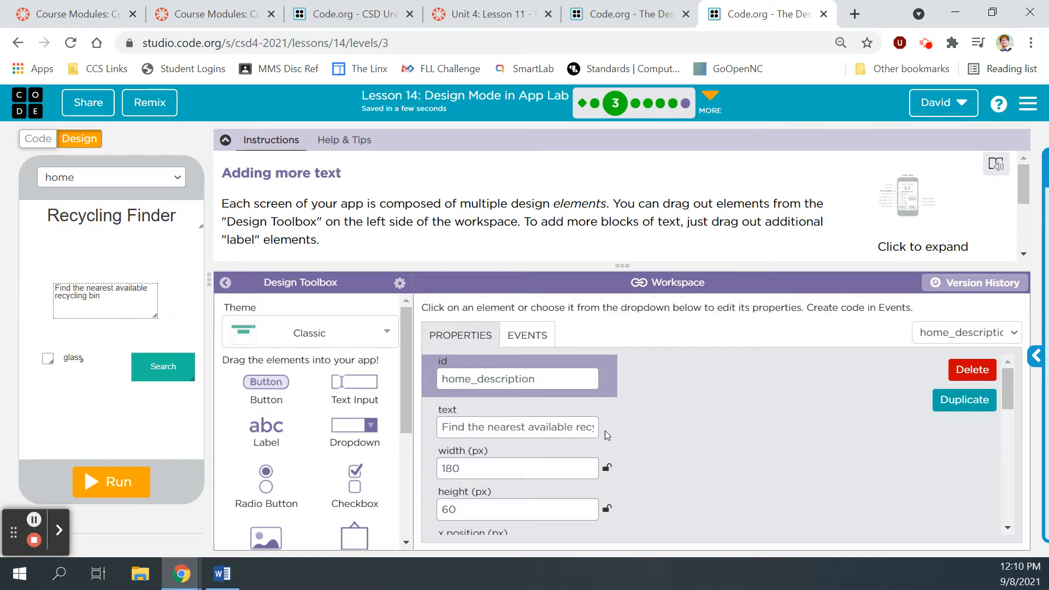
pyautogui.click(893, 213)
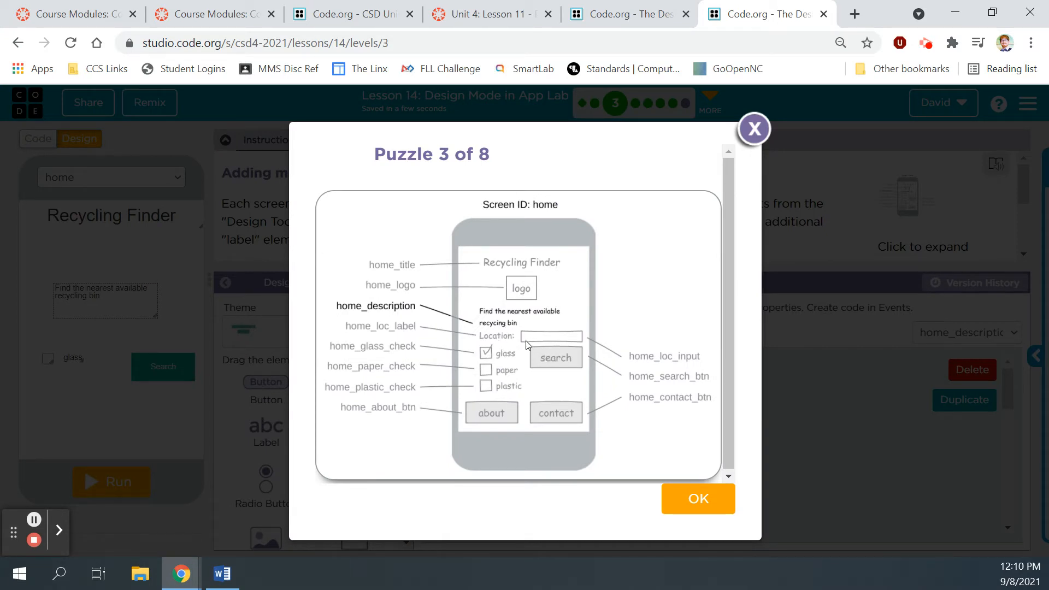
pyautogui.click(754, 129)
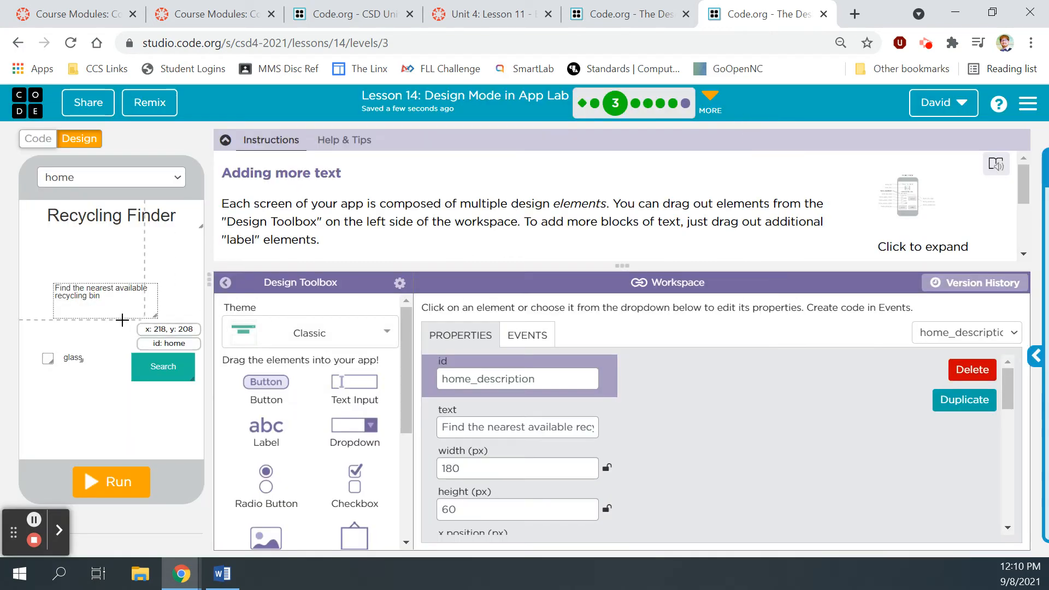
pyautogui.moveTo(94, 297); pyautogui.dragTo(97, 308)
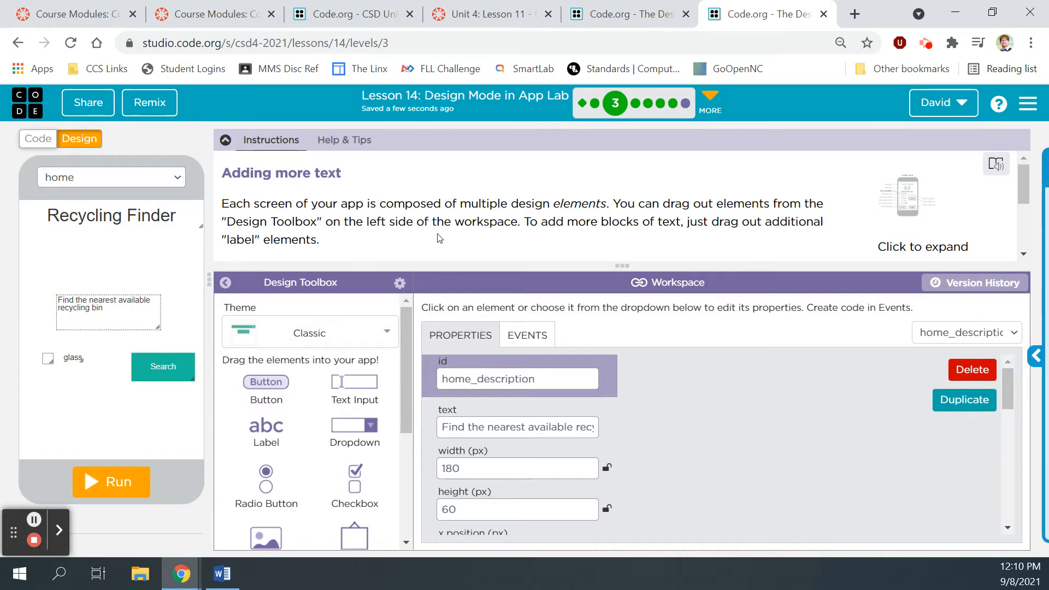
pyautogui.scroll(-3, 437, 236)
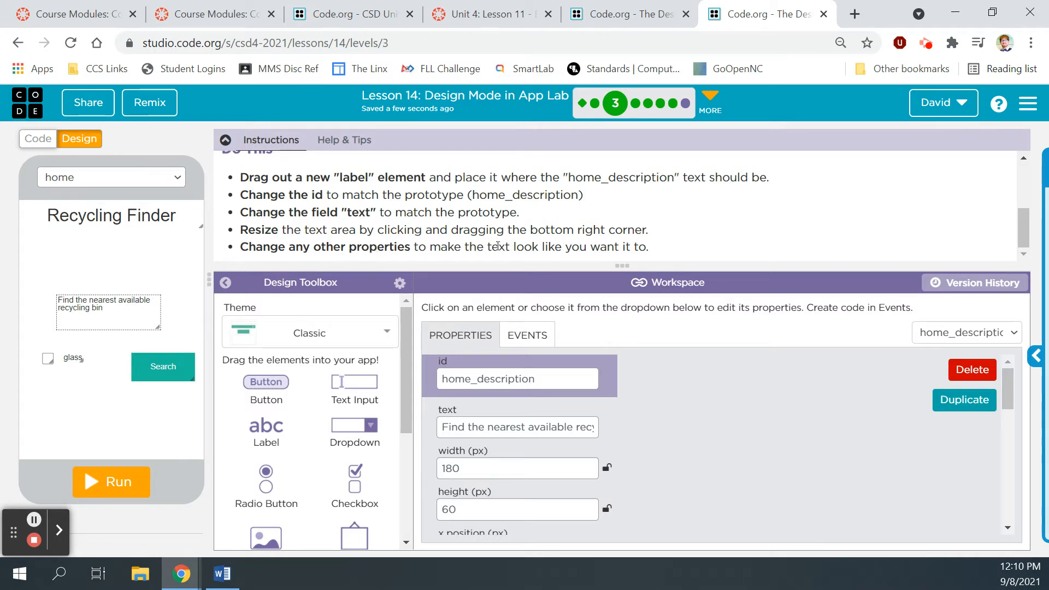
pyautogui.scroll(-8, 701, 392)
# Step: Review the label's border radius setting, leaving it unchanged
pyautogui.scroll(-2, 701, 392)
pyautogui.scroll(3, 701, 392)
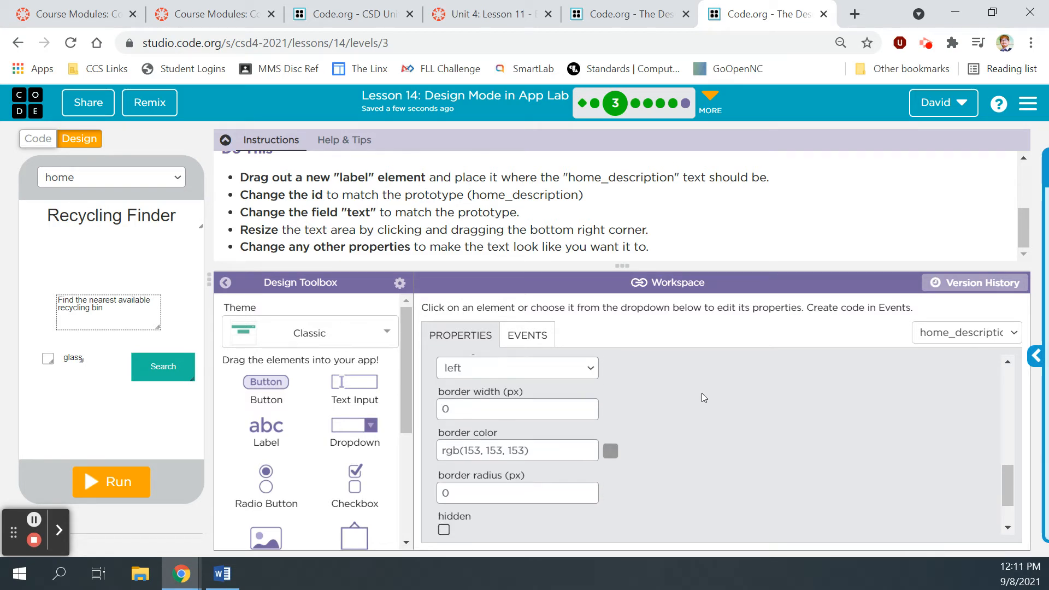
pyautogui.moveTo(1012, 468); pyautogui.dragTo(1004, 501)
pyautogui.click(445, 424)
pyautogui.click(655, 424)
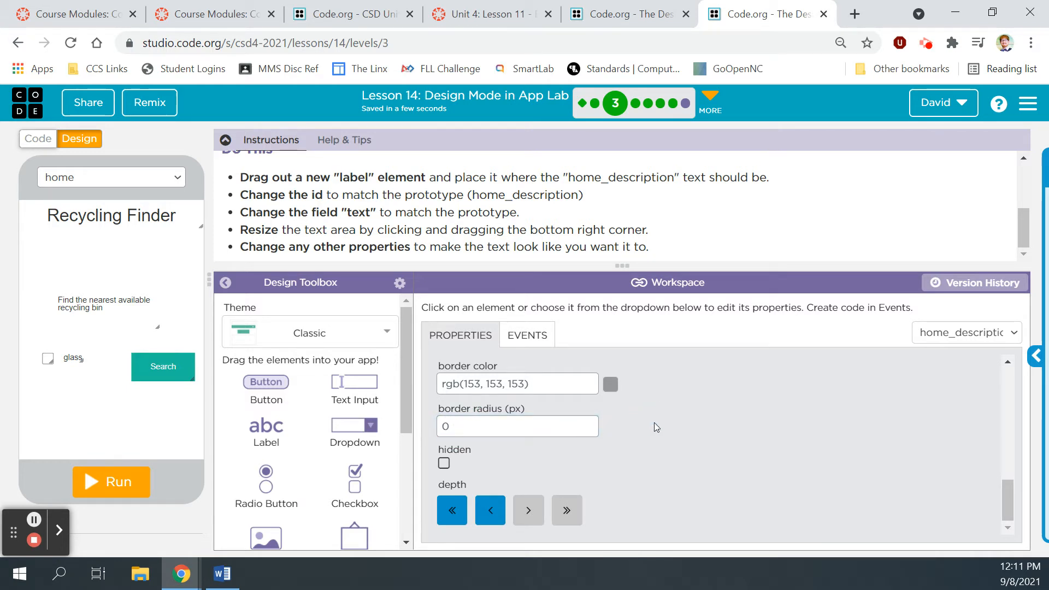
pyautogui.scroll(5, 654, 422)
pyautogui.scroll(5, 654, 421)
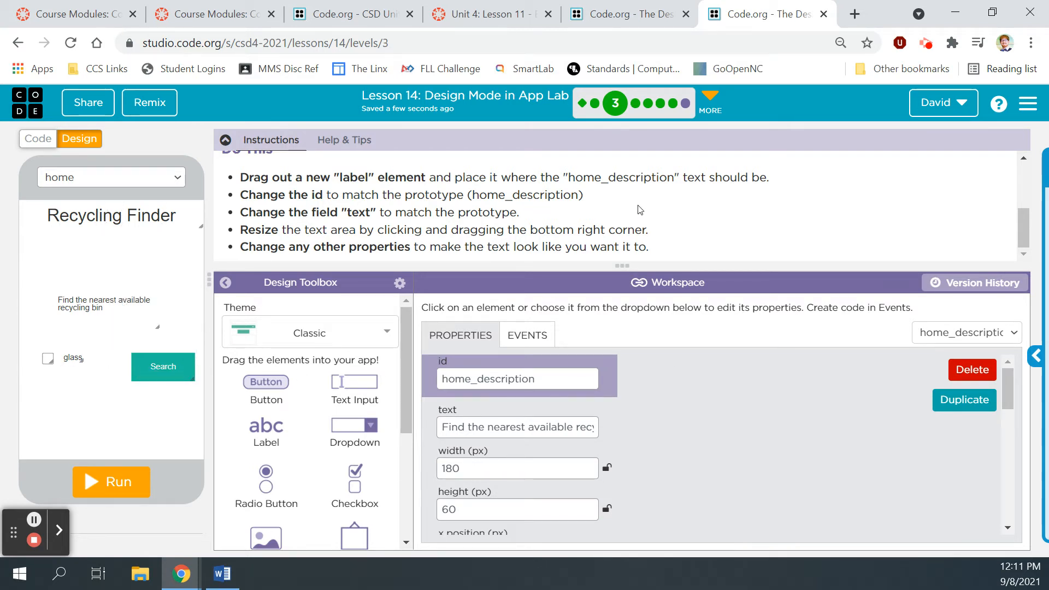
# Step: Run the app, finish the puzzle, and continue to the Adding images level
pyautogui.click(126, 478)
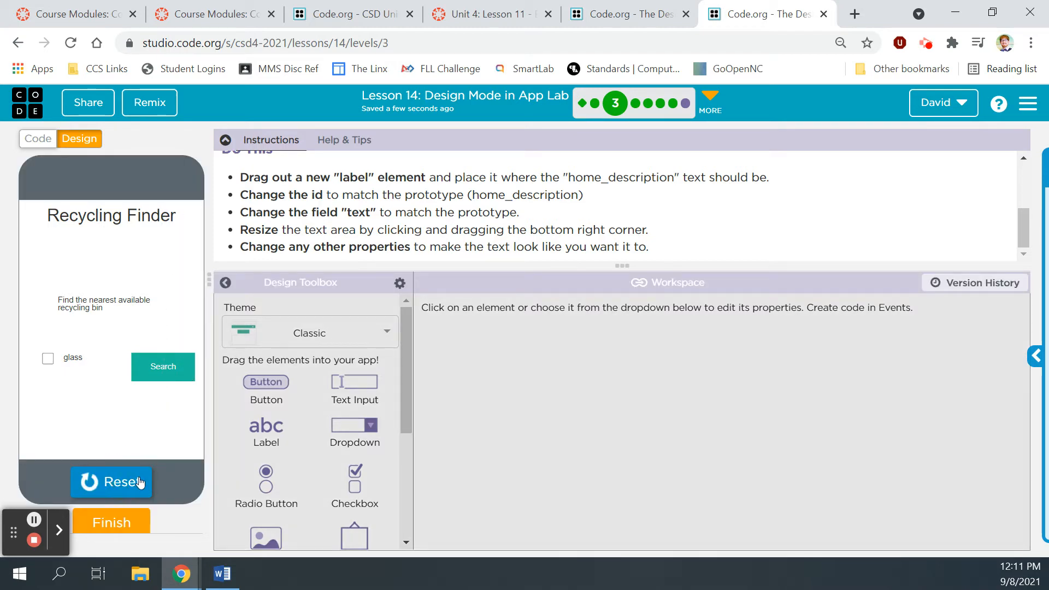
pyautogui.click(113, 524)
pyautogui.click(671, 234)
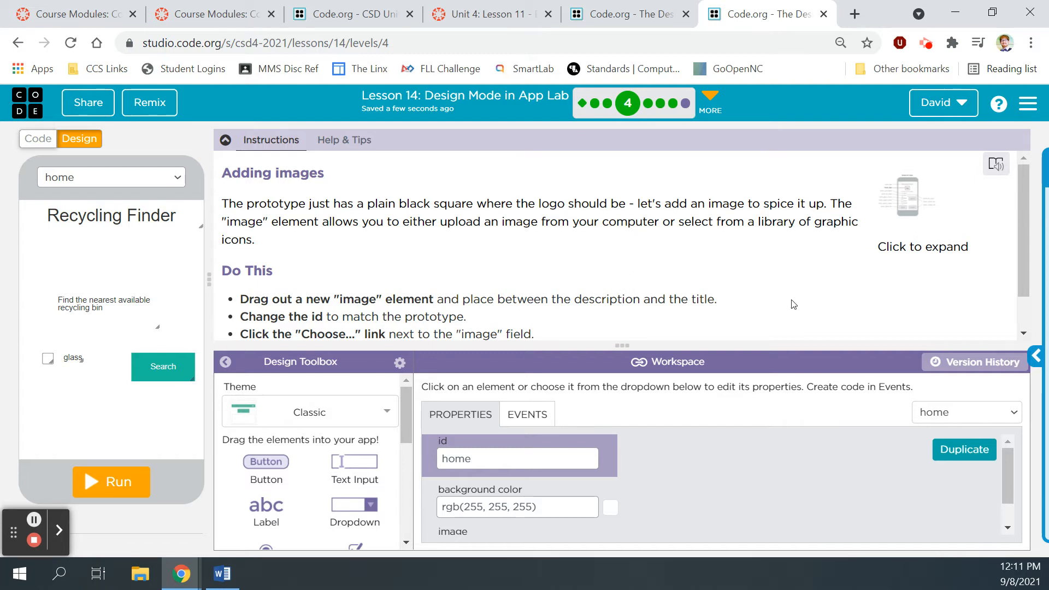
# Step: Adjust the instructions divider and scroll so all Do This bullets for the logo image show
pyautogui.moveTo(1017, 184); pyautogui.dragTo(1020, 234)
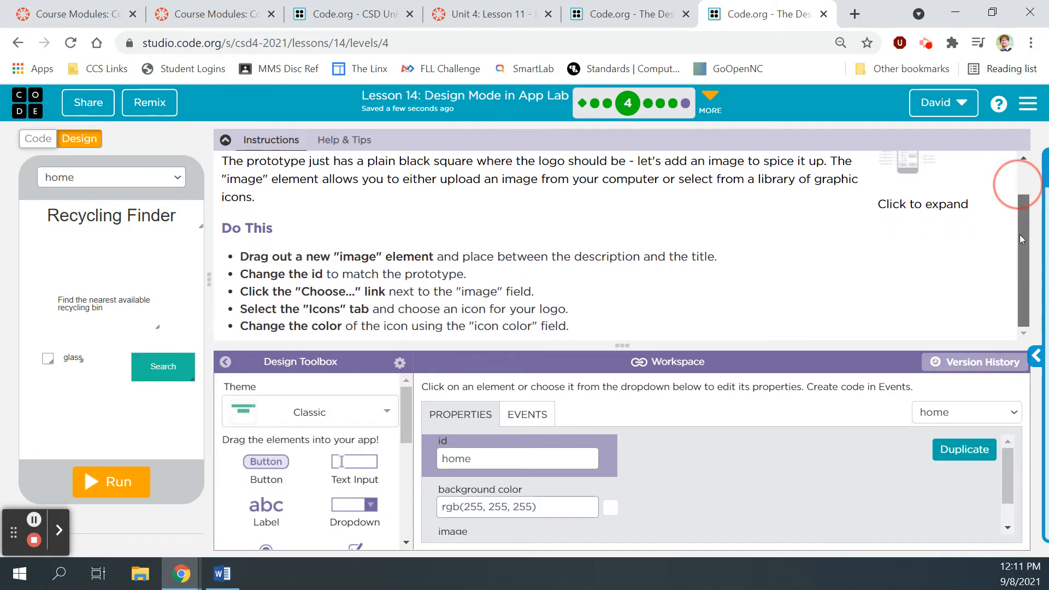
pyautogui.moveTo(534, 351); pyautogui.dragTo(541, 267)
pyautogui.scroll(-2, 576, 207)
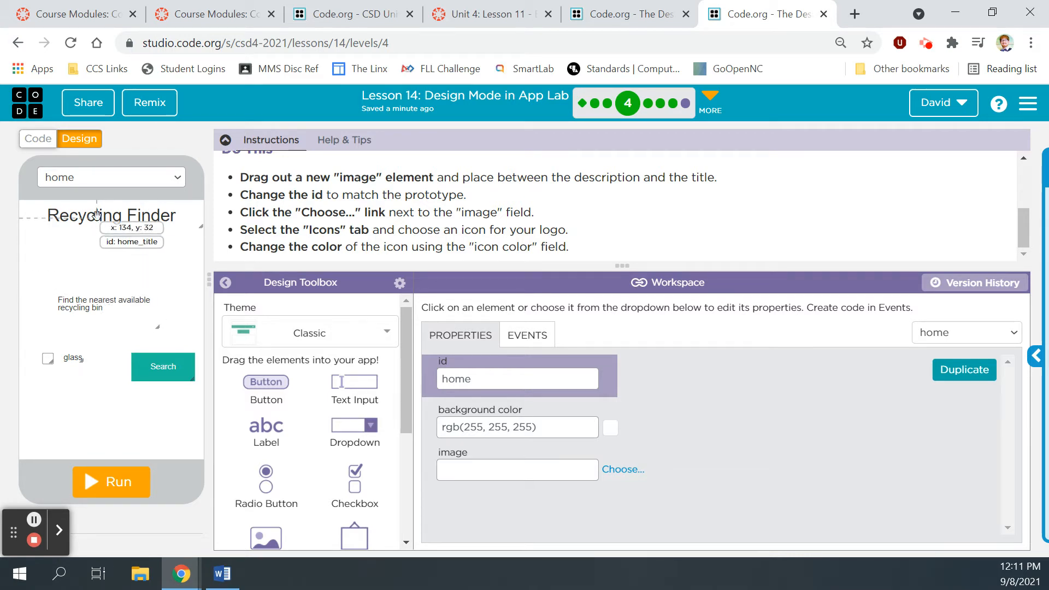
pyautogui.moveTo(403, 338); pyautogui.dragTo(397, 408)
# Step: Place a new Image element between the title and description, then open its picture chooser
pyautogui.moveTo(273, 401); pyautogui.dragTo(112, 240)
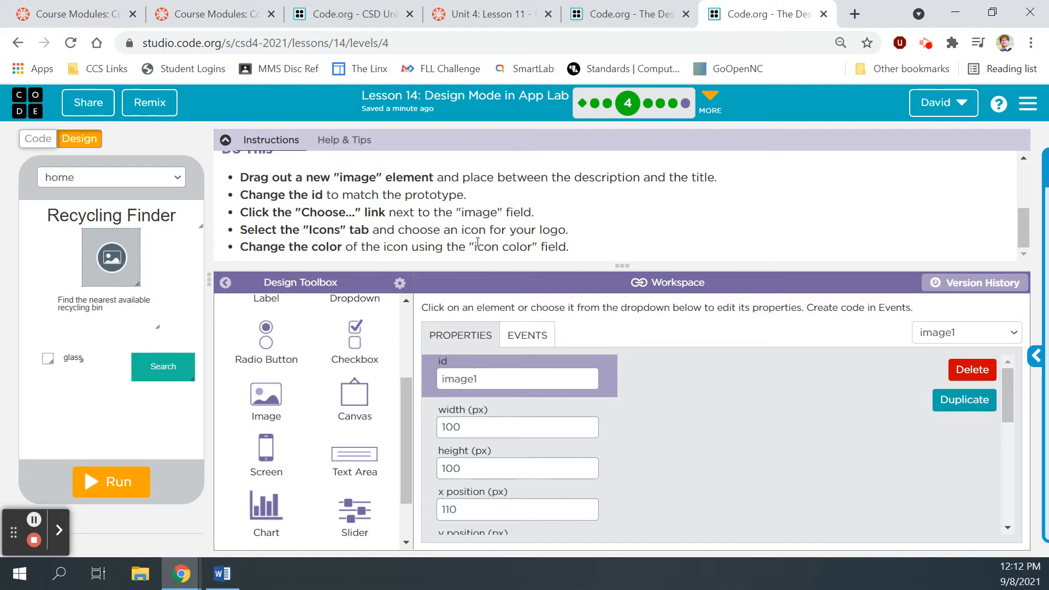
pyautogui.scroll(-4, 696, 407)
pyautogui.scroll(1, 696, 407)
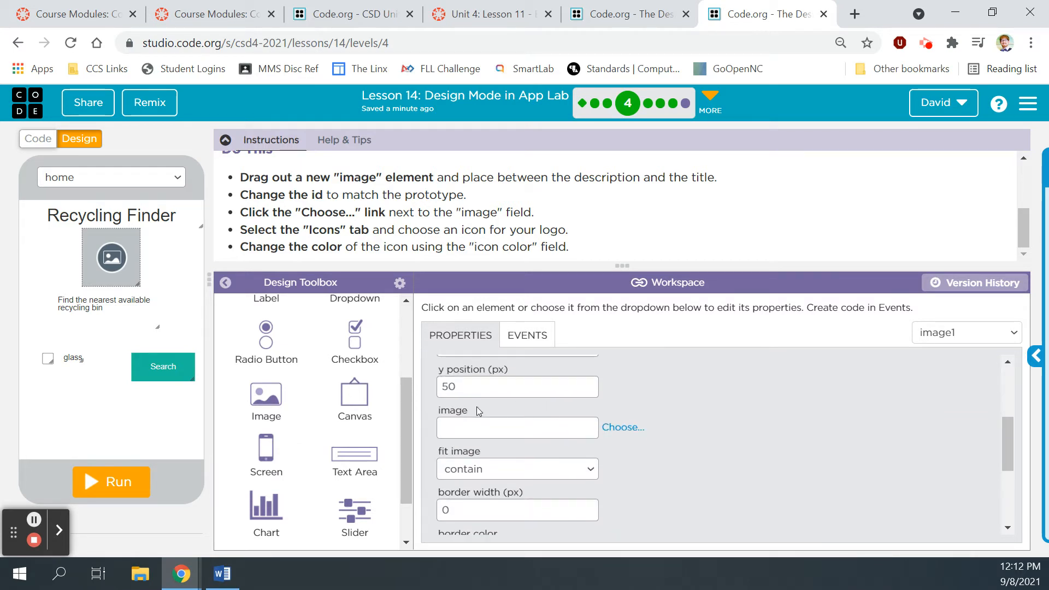
pyautogui.click(618, 434)
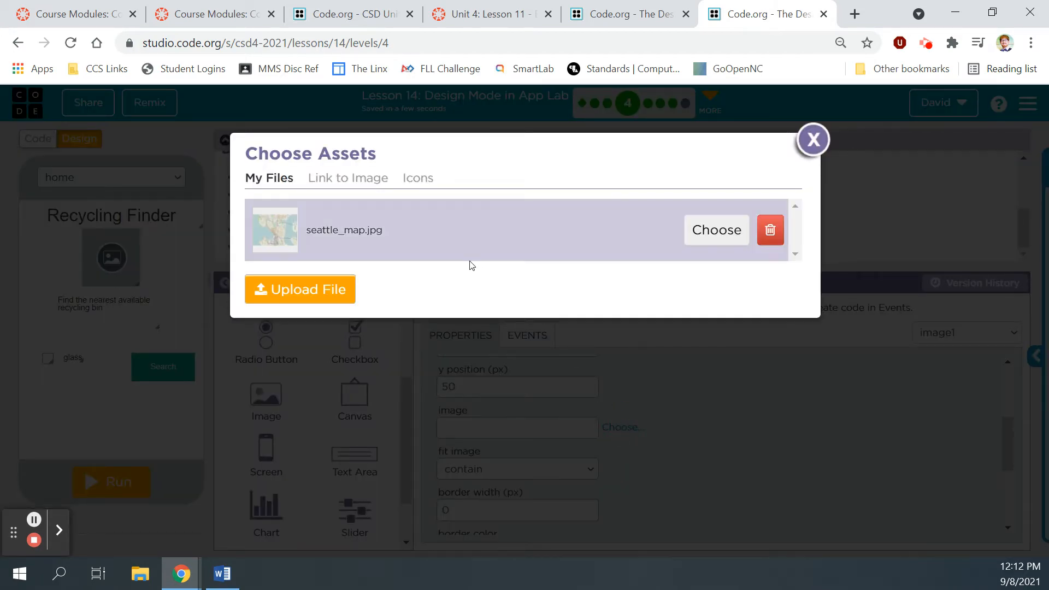
# Step: Set image1's picture to the black recycle icon found by searching 'recyc' in Icons
pyautogui.click(805, 142)
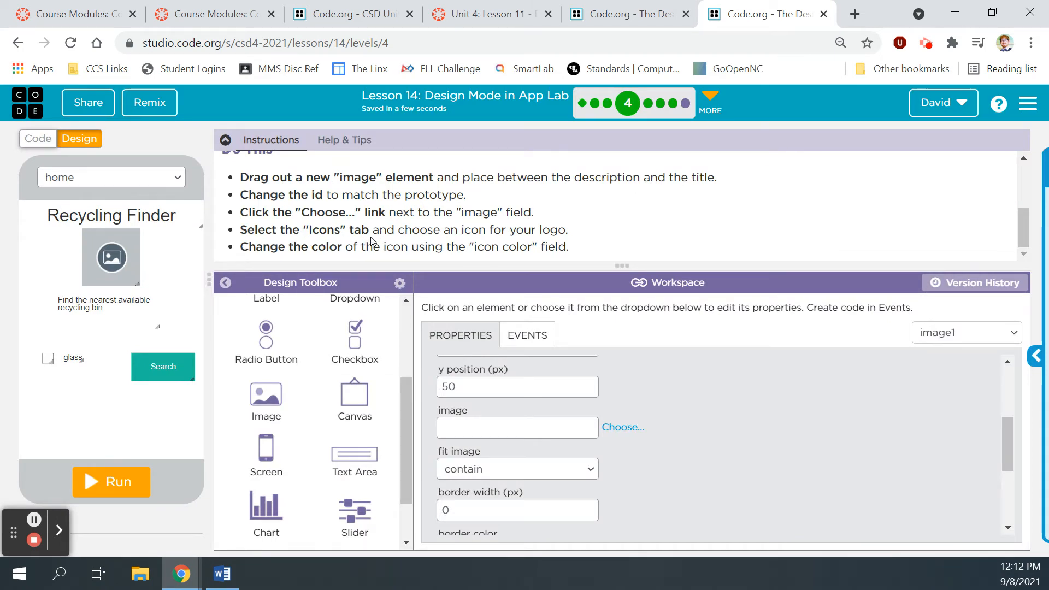
pyautogui.click(622, 425)
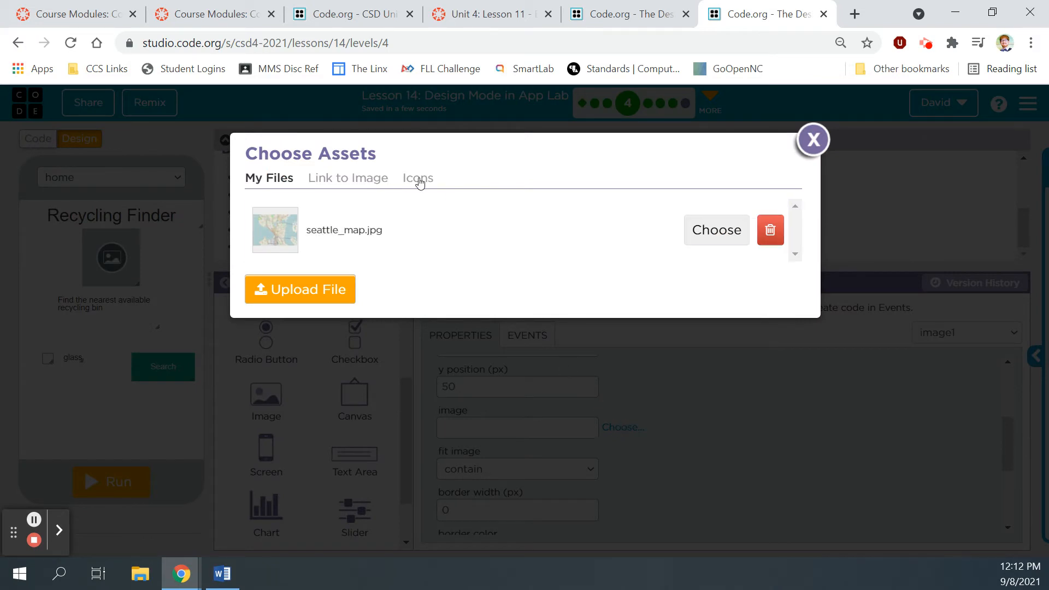
pyautogui.click(419, 180)
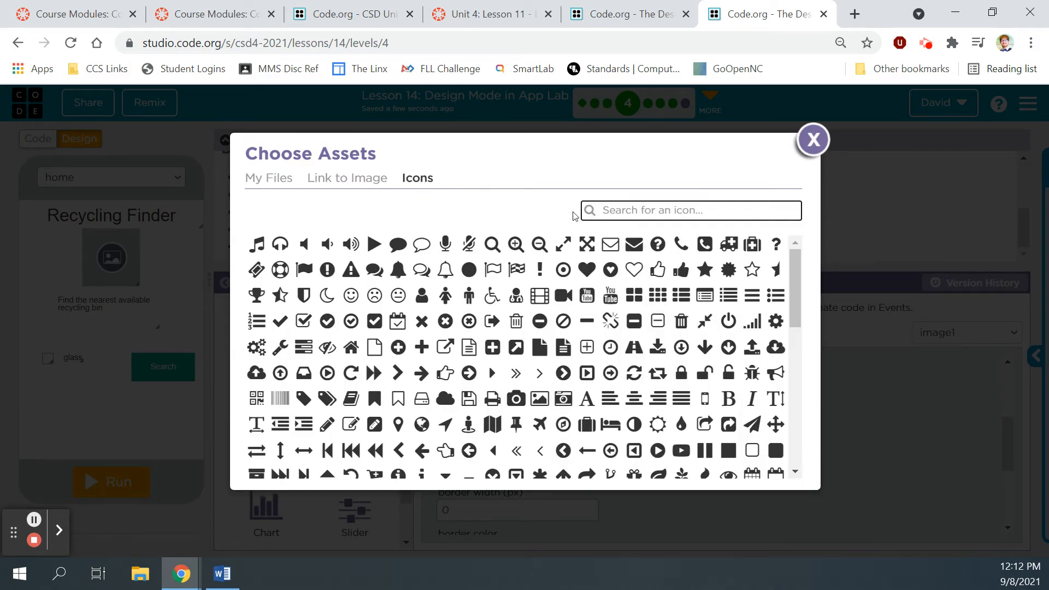
pyautogui.write('rec')
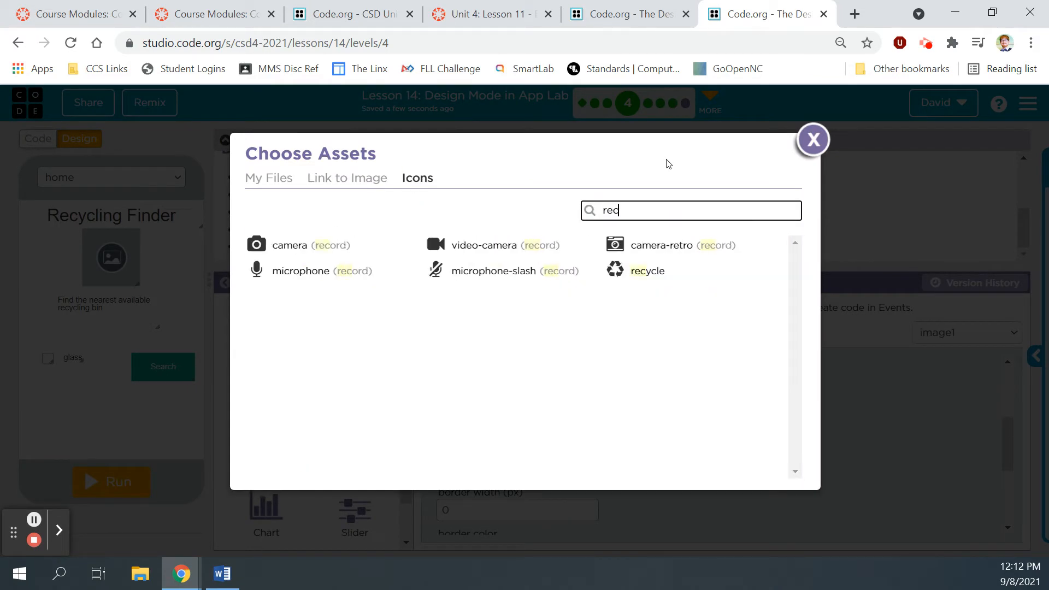
pyautogui.press('BackSpace')
pyautogui.write('cyc')
pyautogui.click(290, 244)
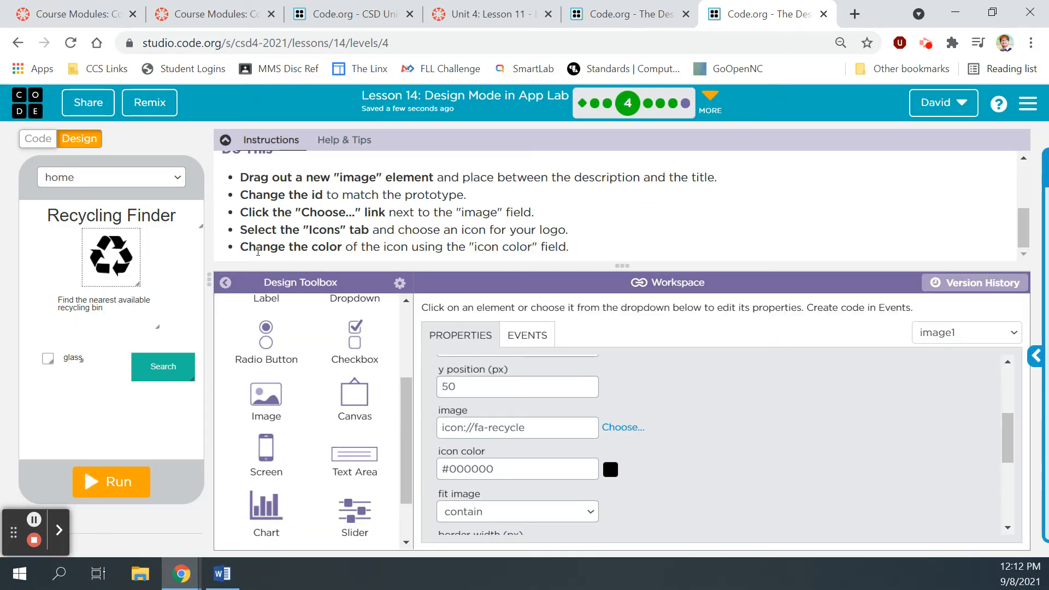
# Step: Resize the recycle logo to 120×120 at x 100, y 45, then review home_description's properties
pyautogui.moveTo(138, 285); pyautogui.dragTo(149, 297)
pyautogui.moveTo(116, 265); pyautogui.dragTo(112, 262)
pyautogui.click(102, 313)
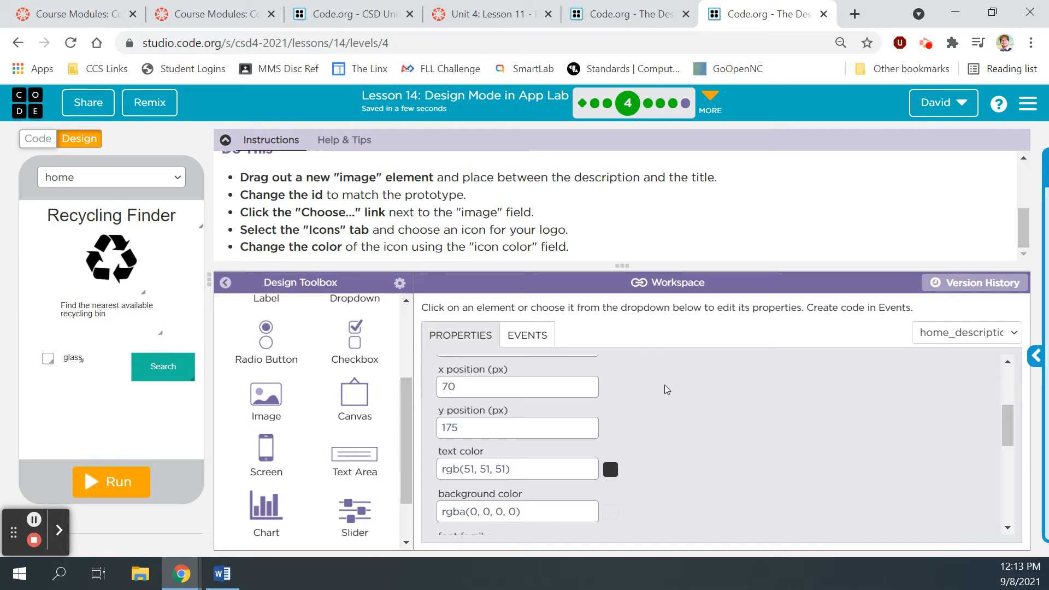
pyautogui.scroll(-5, 664, 384)
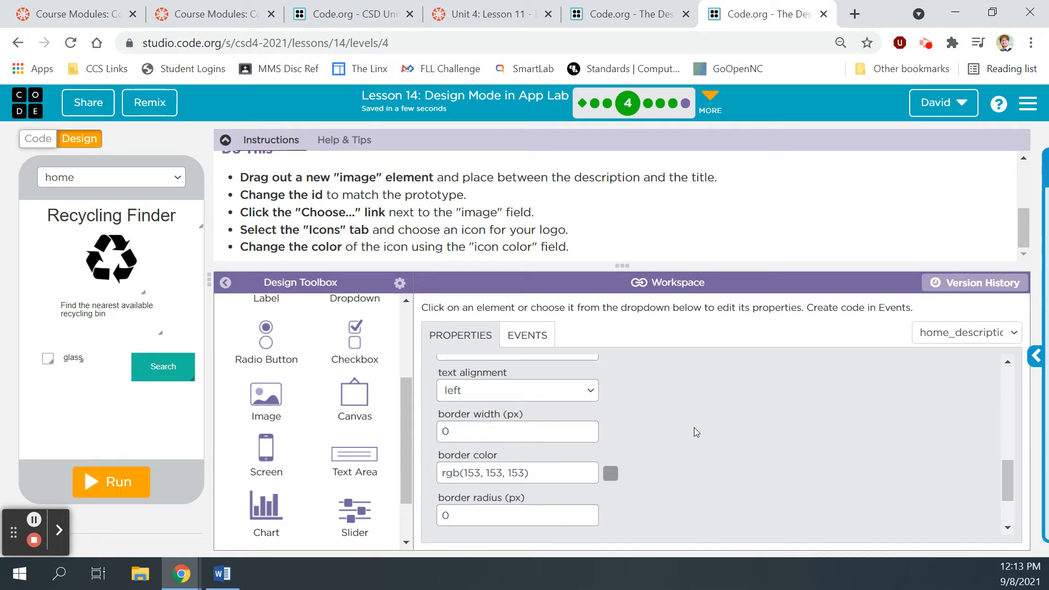
pyautogui.scroll(-3, 658, 425)
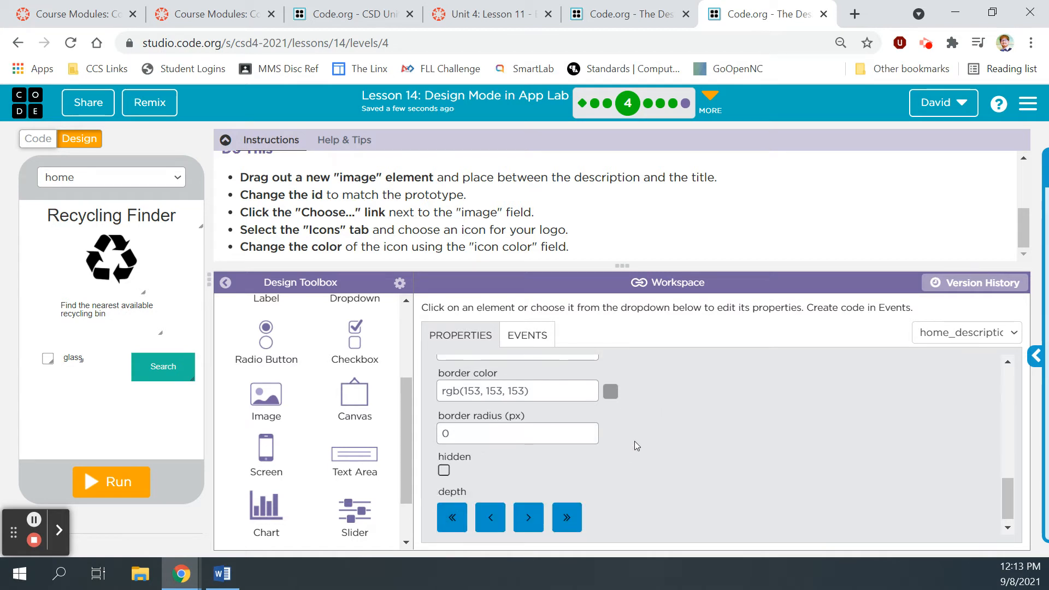
pyautogui.scroll(4, 634, 443)
pyautogui.scroll(3, 630, 446)
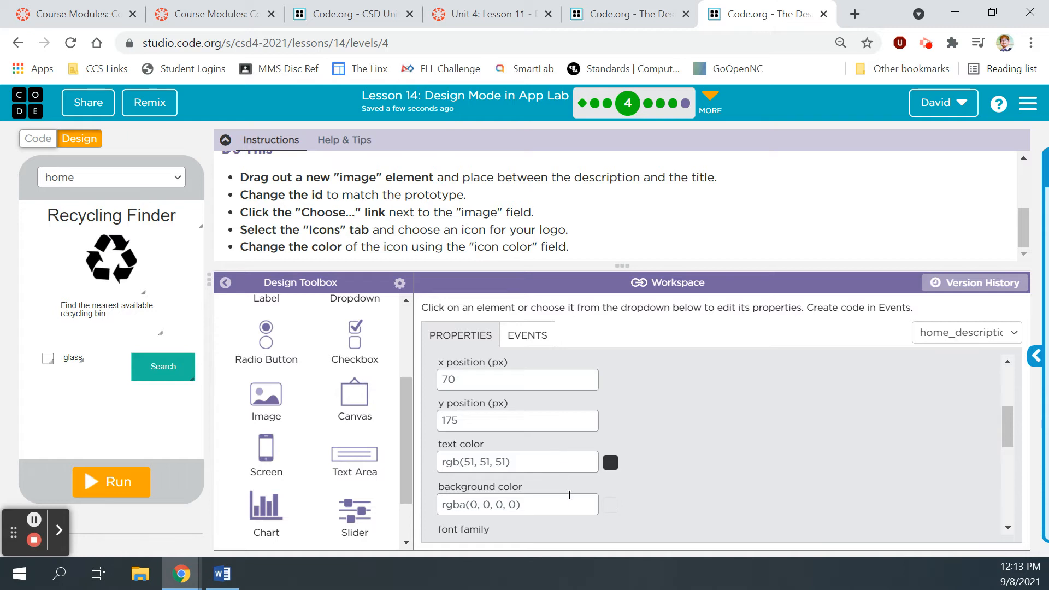
pyautogui.scroll(3, 649, 430)
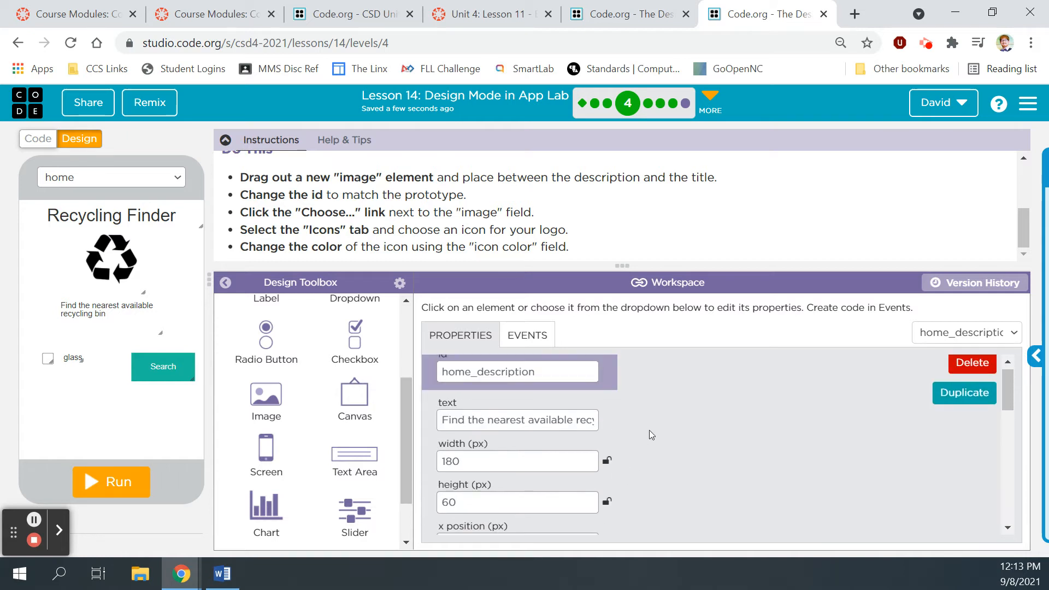
pyautogui.scroll(-1, 649, 430)
pyautogui.scroll(-5, 650, 431)
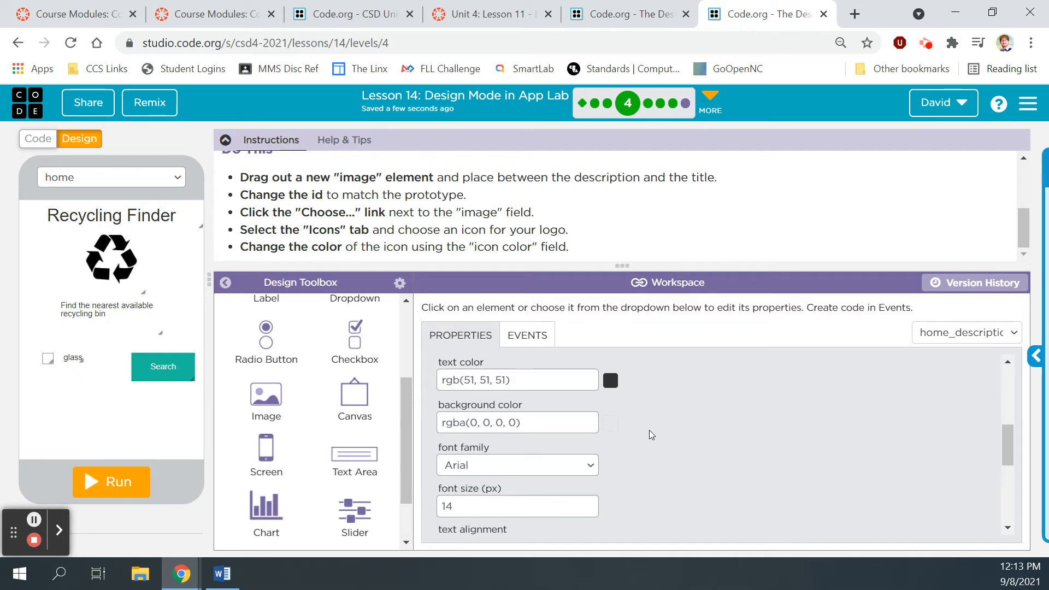
pyautogui.scroll(-2, 651, 431)
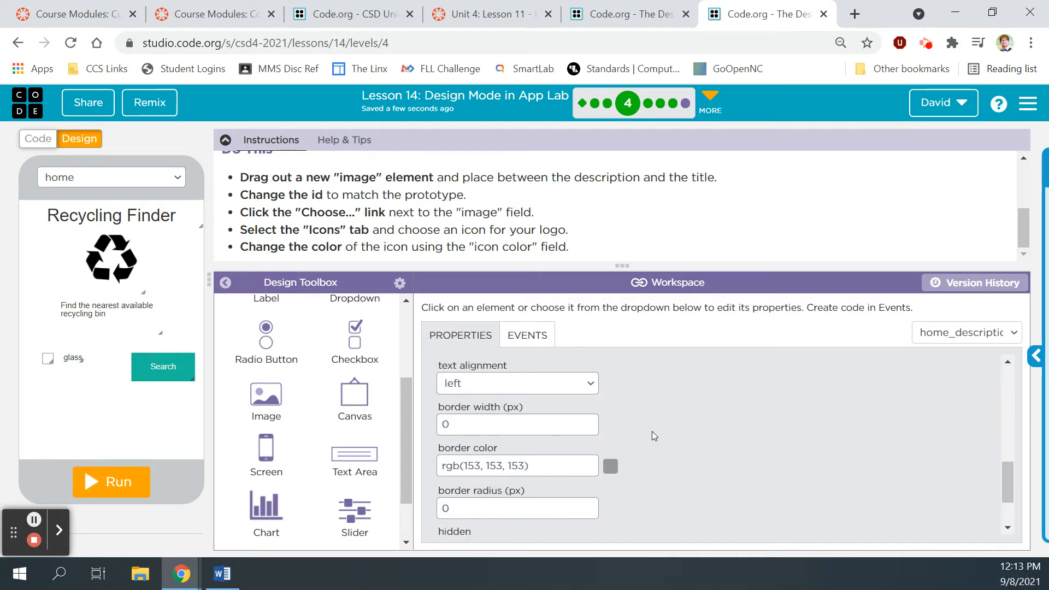
pyautogui.scroll(-2, 651, 431)
# Step: Select the recycle logo to show its fa-recycle icon and black icon colour
pyautogui.moveTo(1005, 492); pyautogui.dragTo(1004, 421)
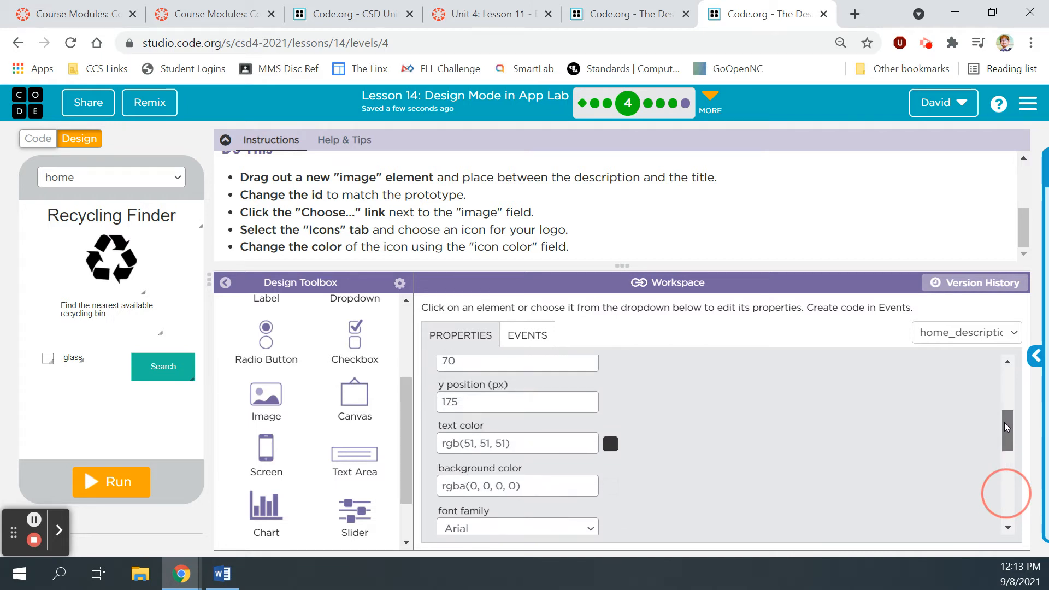
pyautogui.click(112, 252)
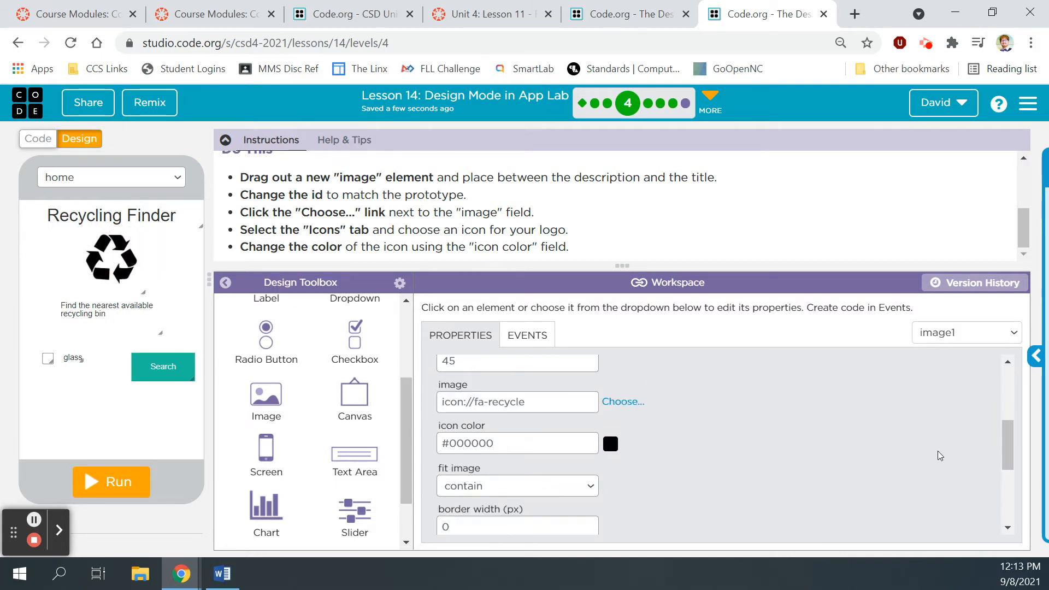
pyautogui.moveTo(1004, 428)
pyautogui.mouseDown()
pyautogui.moveTo(1001, 384)
pyautogui.moveTo(1012, 470)
pyautogui.moveTo(1007, 430)
pyautogui.mouseUp()
# Step: Switch the recycle icon colour from black to a darkened green, #309C14
pyautogui.click(610, 437)
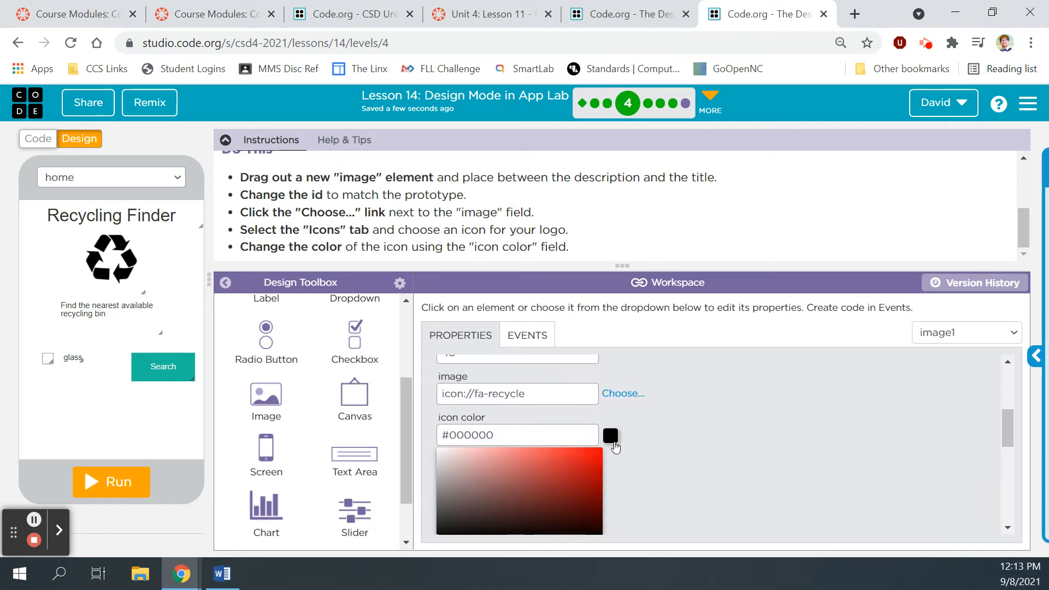
pyautogui.scroll(-1, 633, 485)
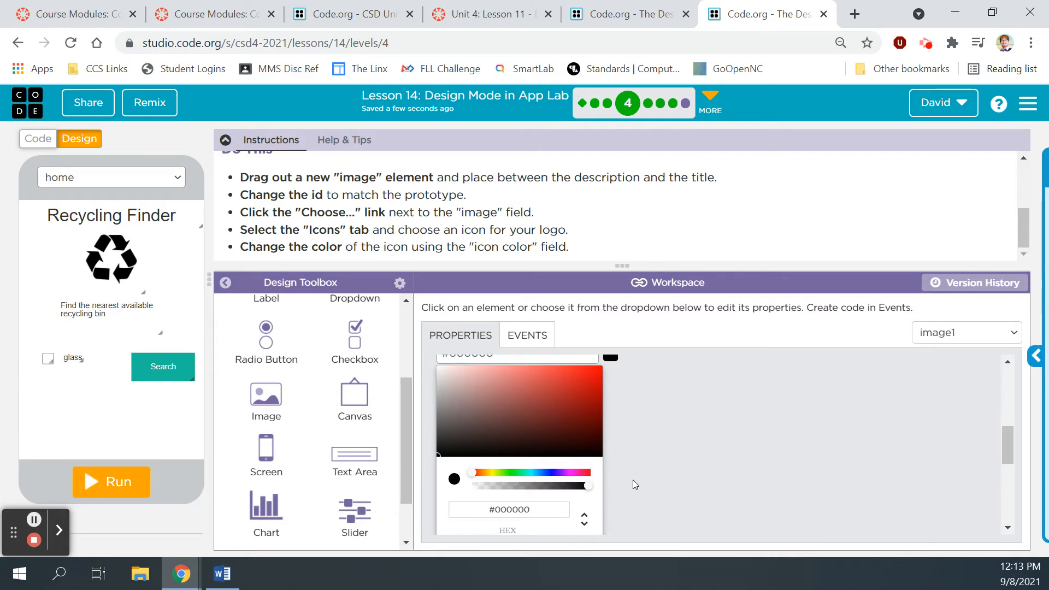
pyautogui.click(508, 473)
pyautogui.click(584, 386)
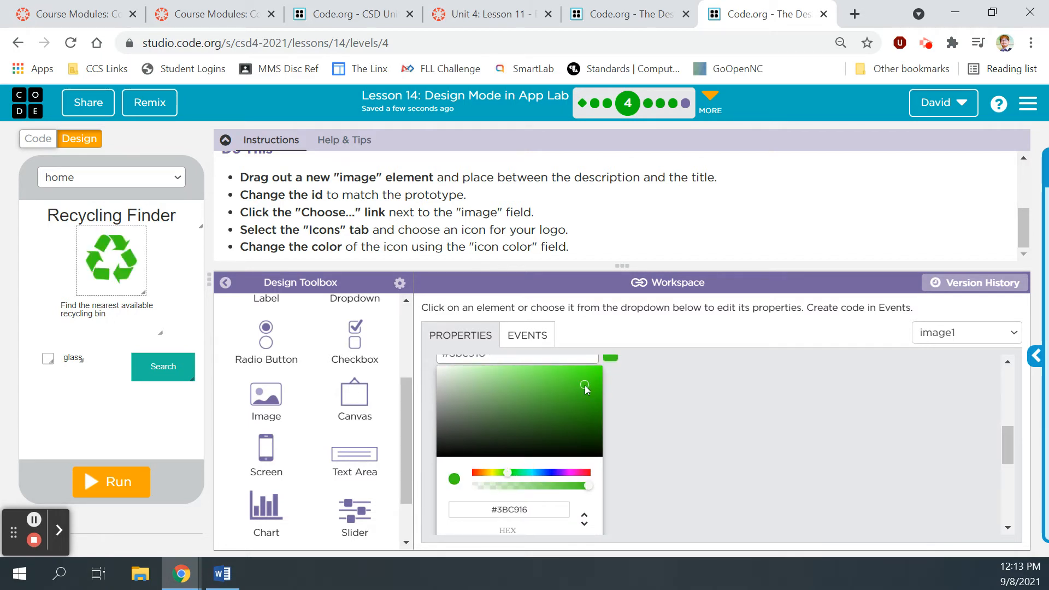
pyautogui.moveTo(586, 389); pyautogui.dragTo(581, 401)
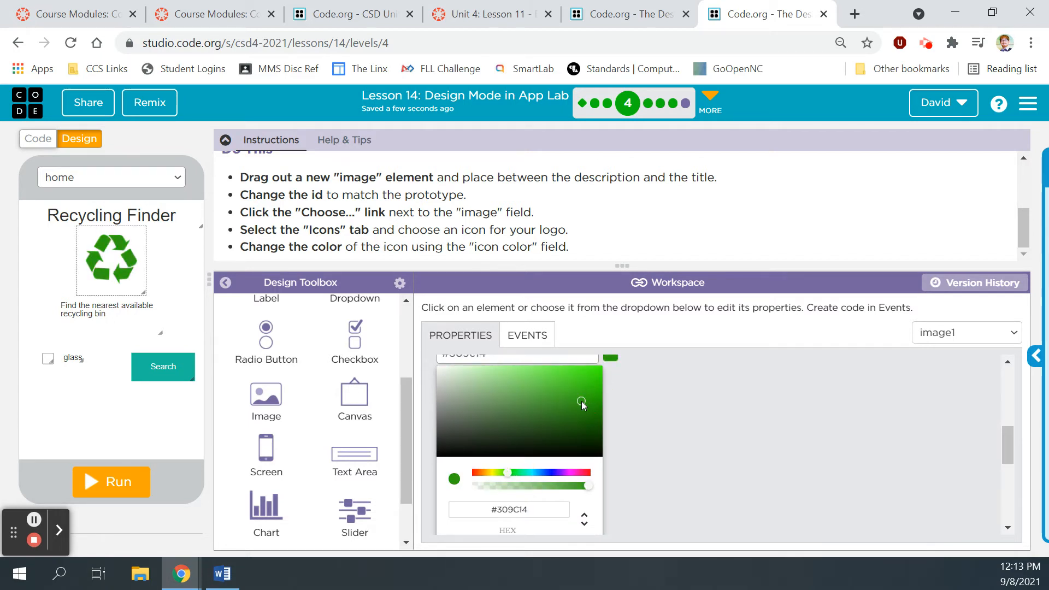
pyautogui.click(644, 422)
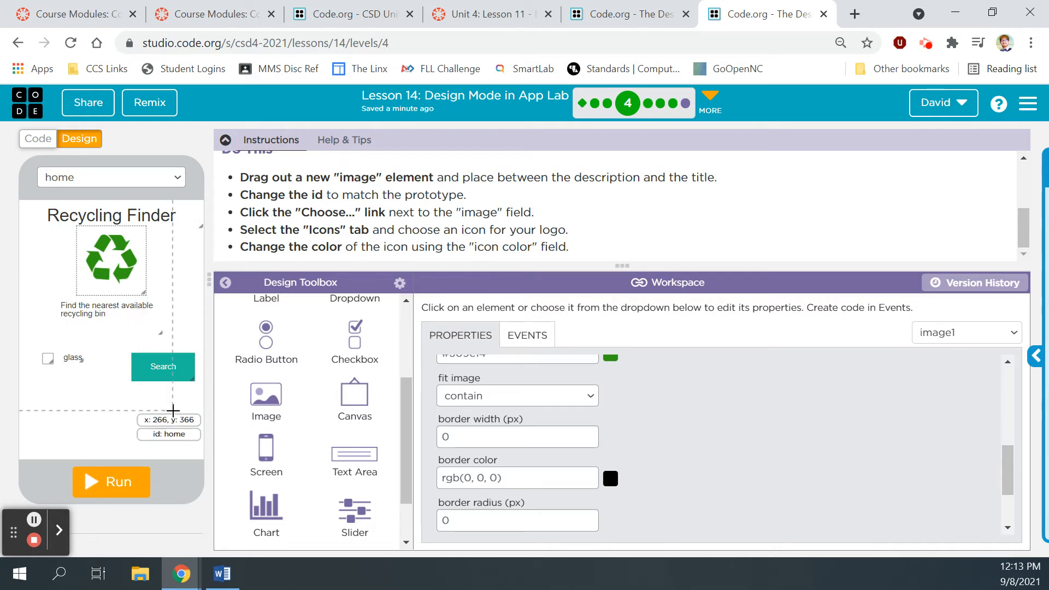
# Step: Run the home screen, finish the level, and continue to level 5, Adding buttons
pyautogui.click(121, 487)
pyautogui.click(120, 523)
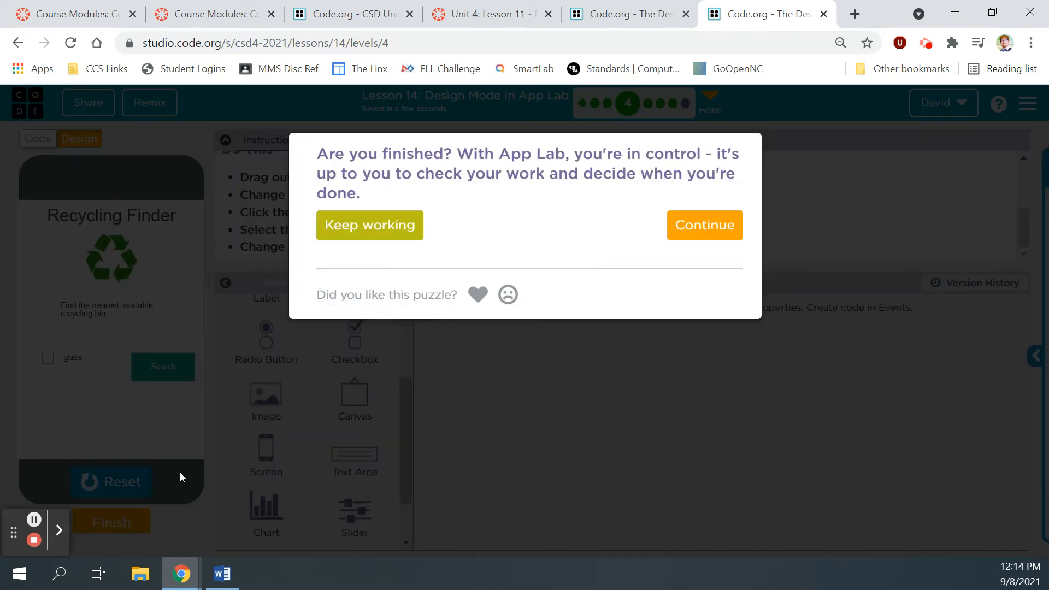
pyautogui.click(714, 221)
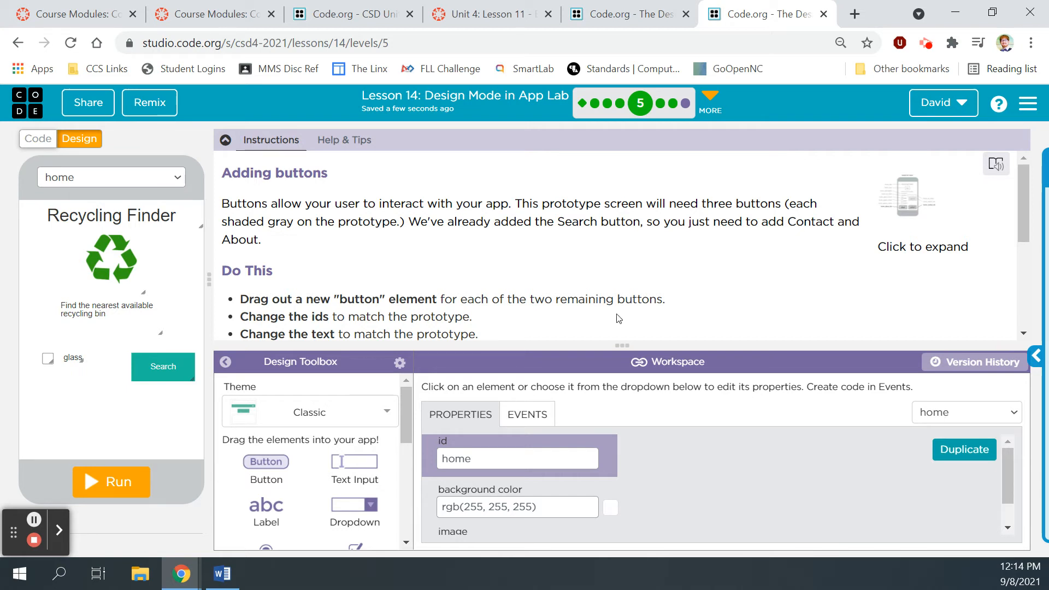
# Step: Make the design workspace taller, view the enlarged prototype, and scroll to the Do This steps
pyautogui.moveTo(626, 343); pyautogui.dragTo(631, 280)
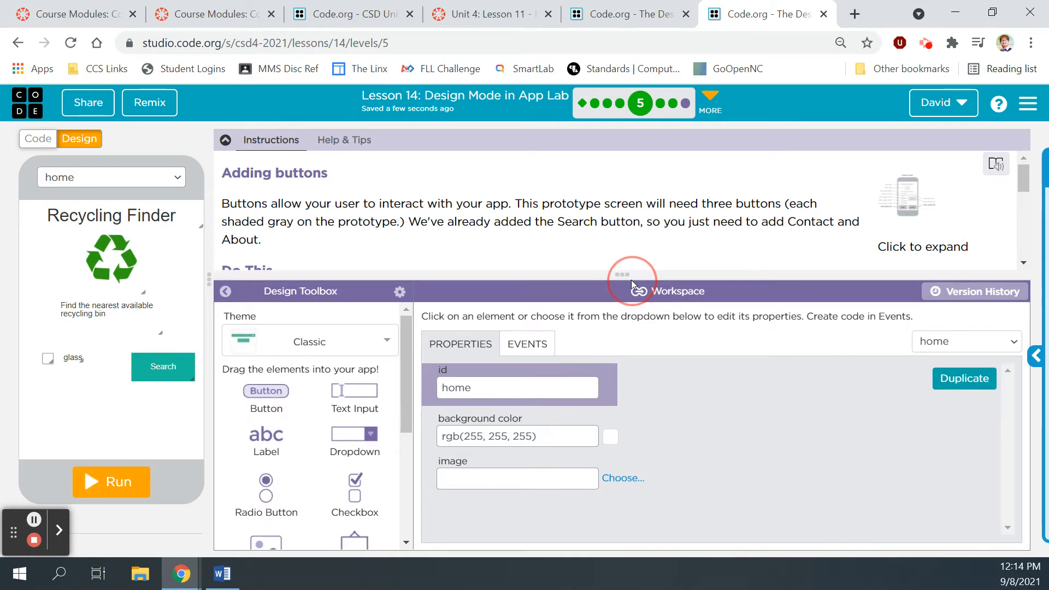
pyautogui.scroll(-2, 661, 221)
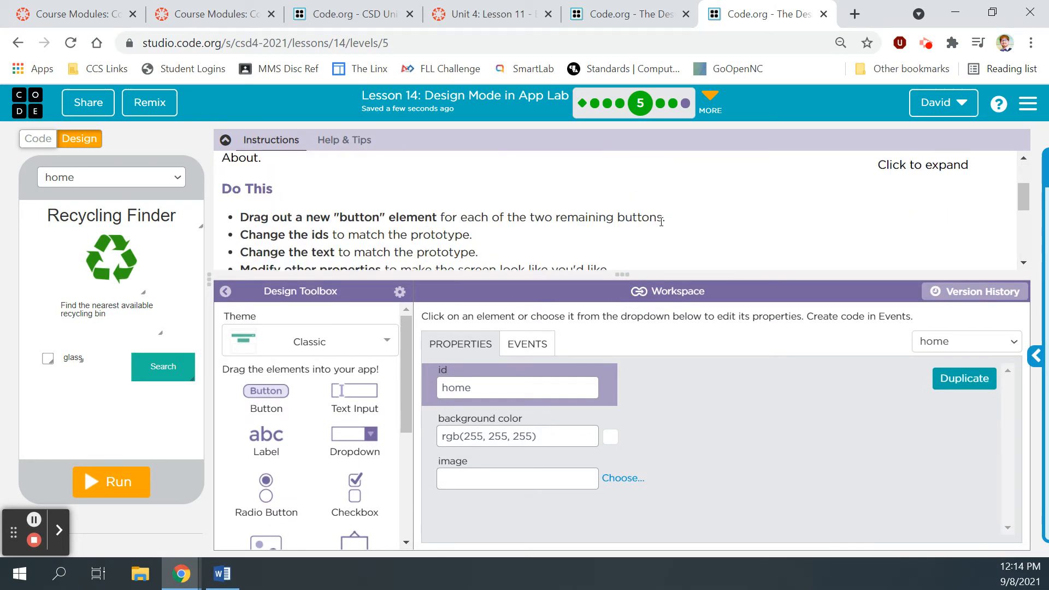
pyautogui.moveTo(1019, 189); pyautogui.dragTo(1023, 200)
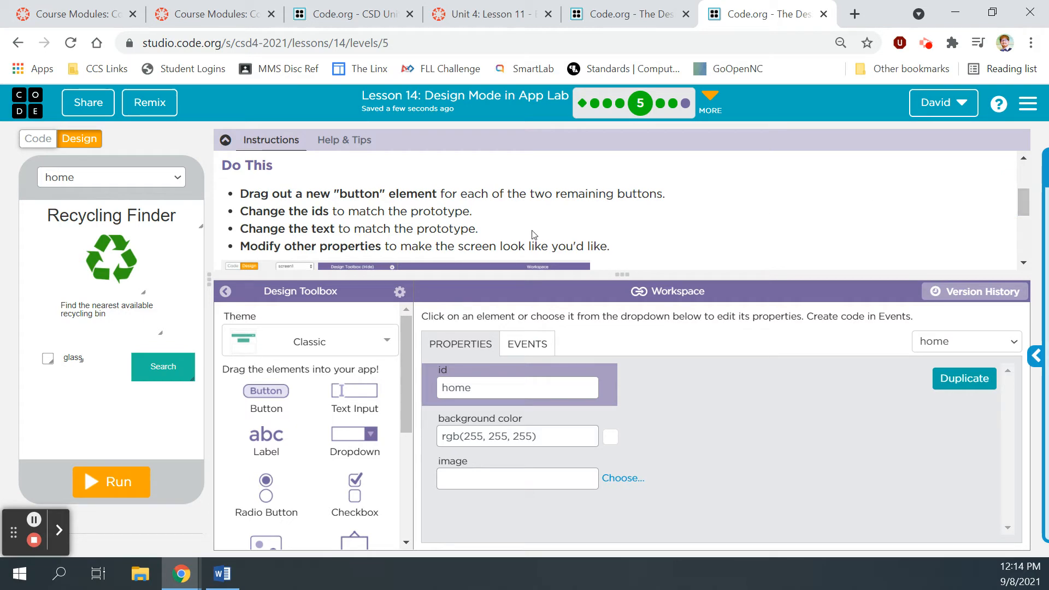
pyautogui.scroll(3, 900, 227)
pyautogui.click(914, 202)
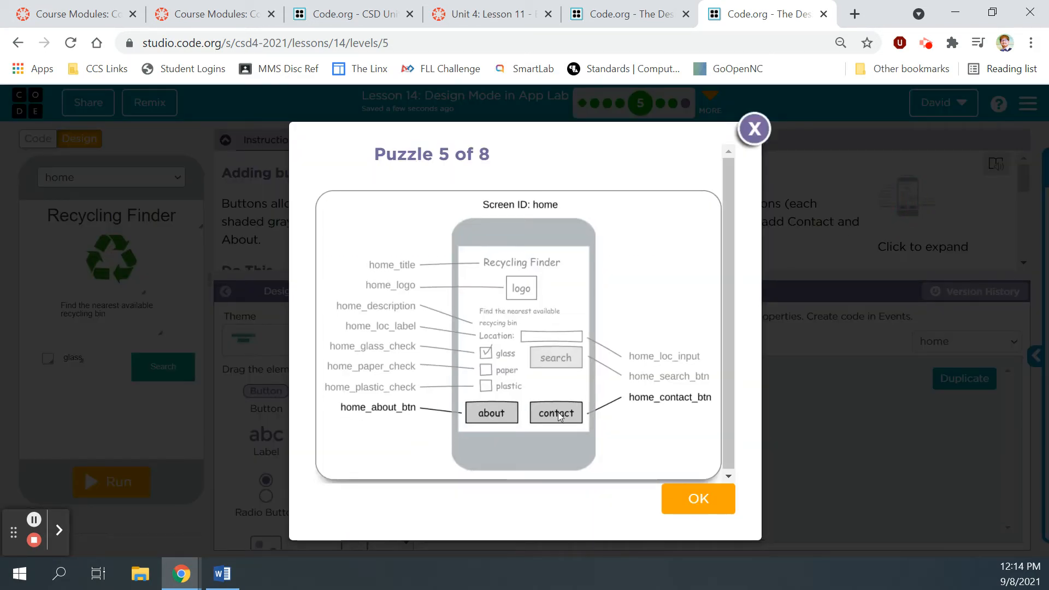
pyautogui.click(754, 129)
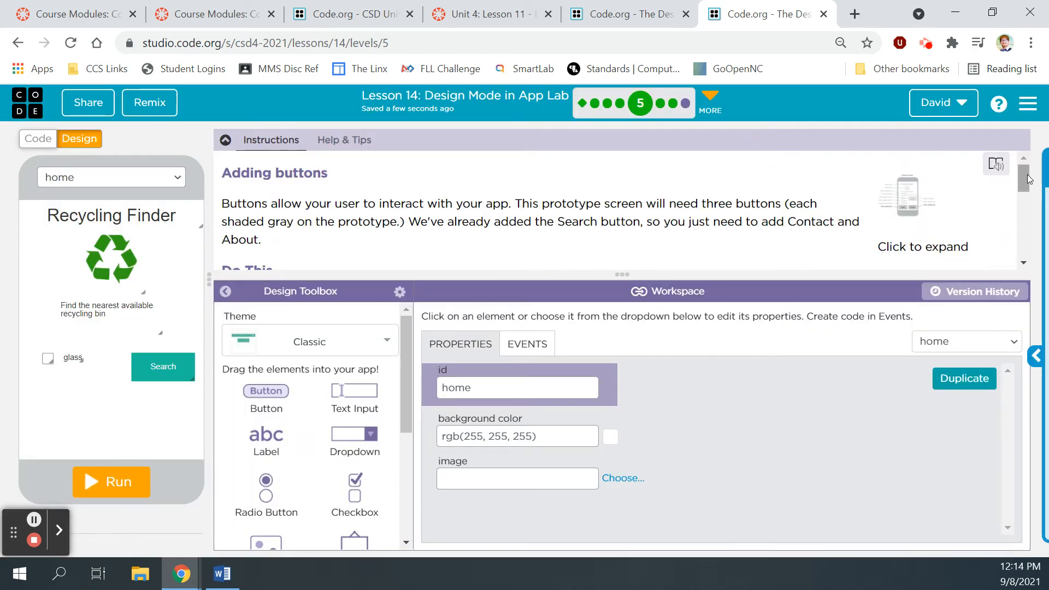
pyautogui.scroll(-2, 1025, 178)
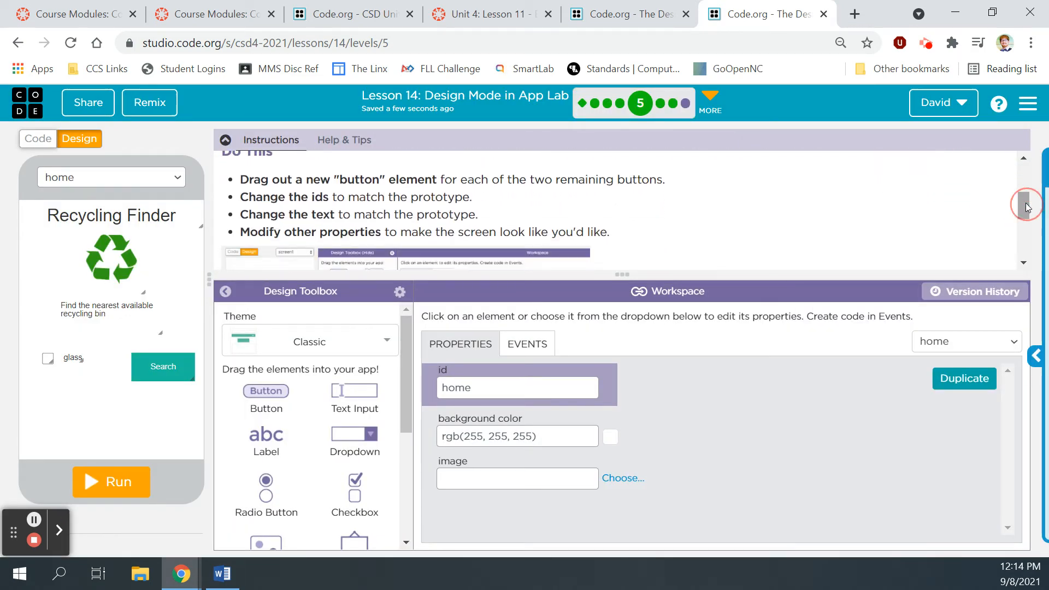
# Step: Place button1 at the bottom left and button2 at the bottom right of the screen
pyautogui.moveTo(276, 400); pyautogui.dragTo(51, 437)
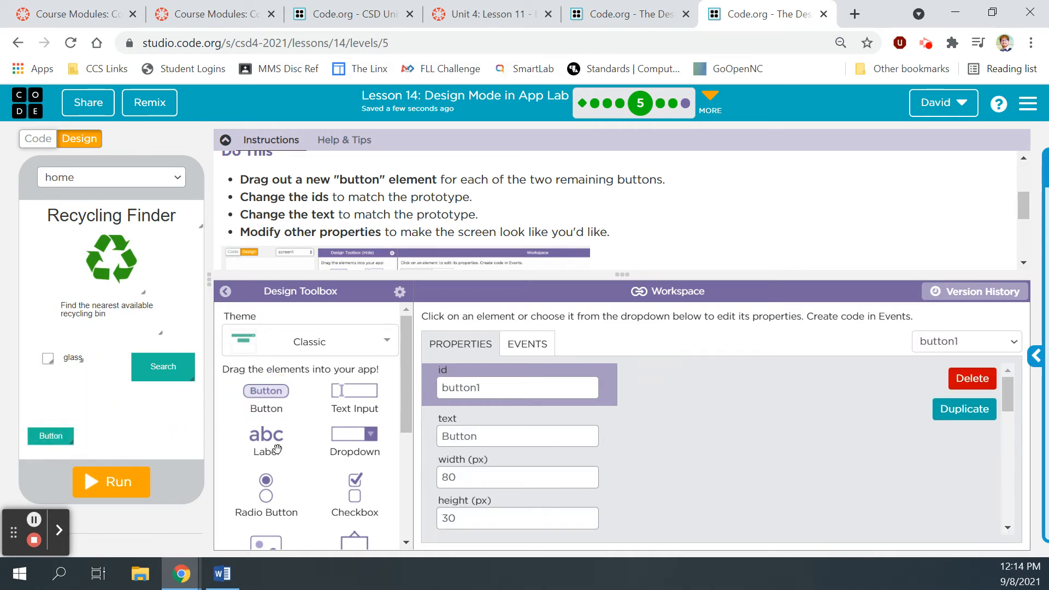
pyautogui.moveTo(277, 391); pyautogui.dragTo(150, 435)
pyautogui.click(57, 435)
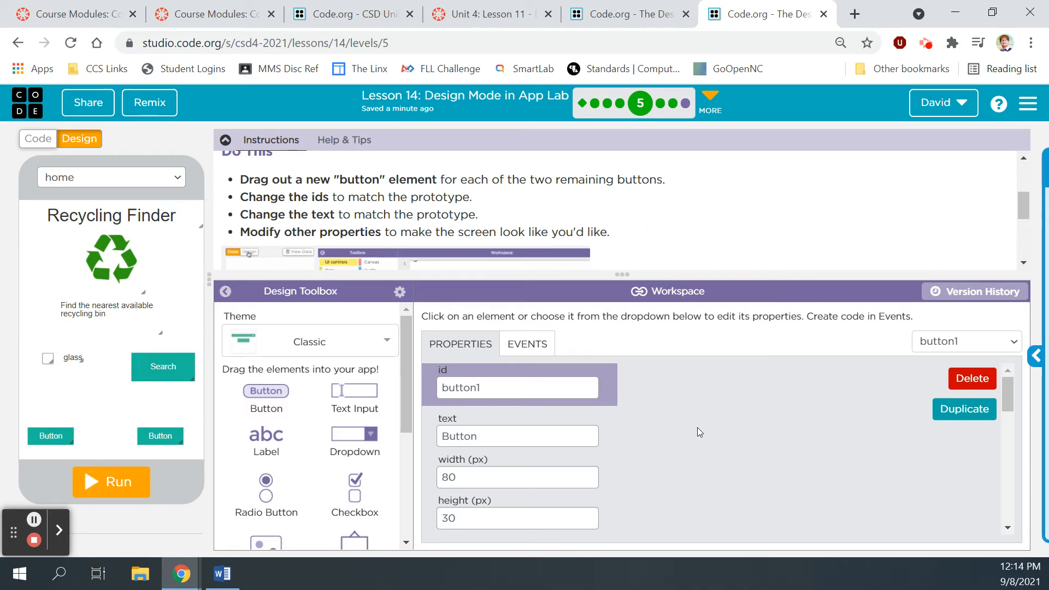
pyautogui.click(163, 435)
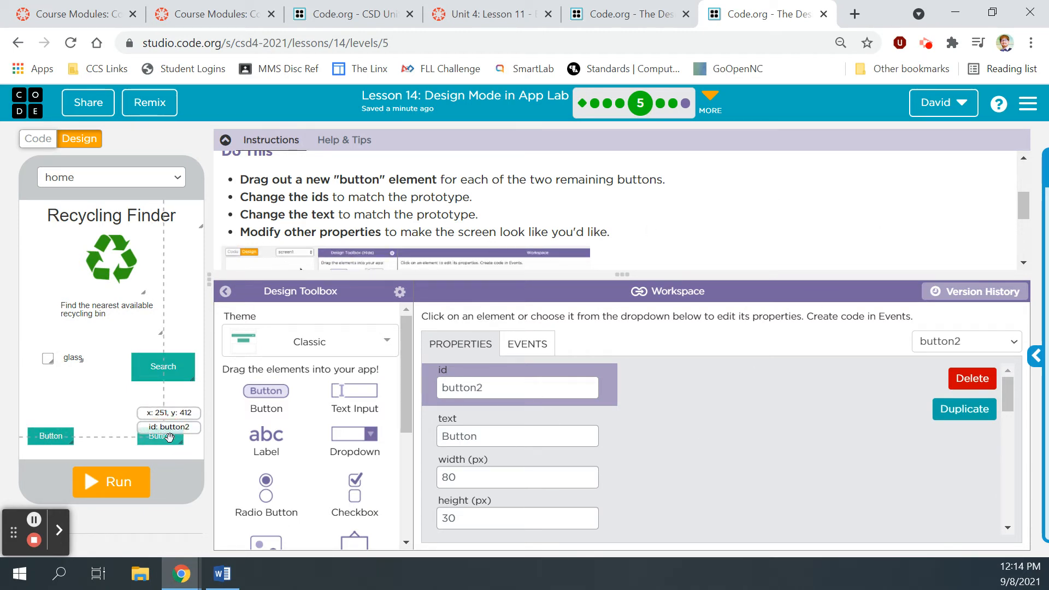
pyautogui.click(49, 435)
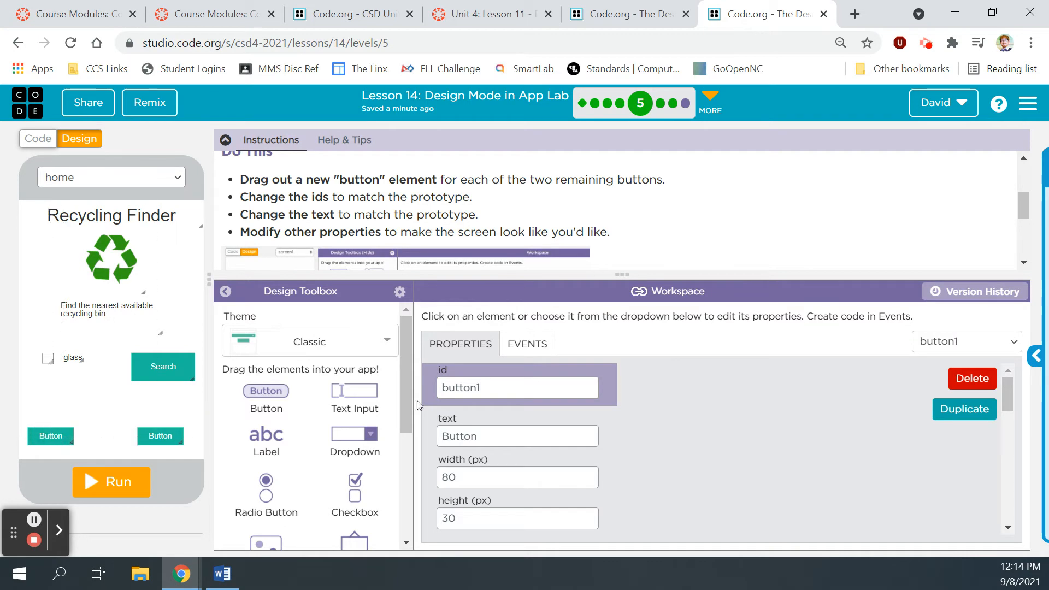
# Step: Enlarge the prototype to check which ids the new buttons need
pyautogui.moveTo(1020, 205); pyautogui.dragTo(1023, 177)
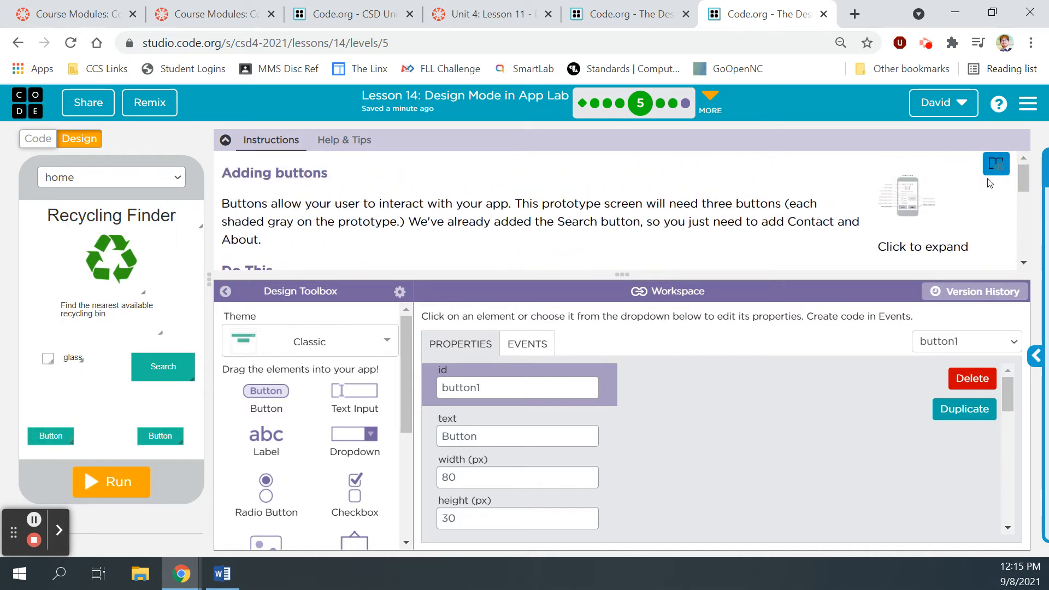
pyautogui.click(926, 188)
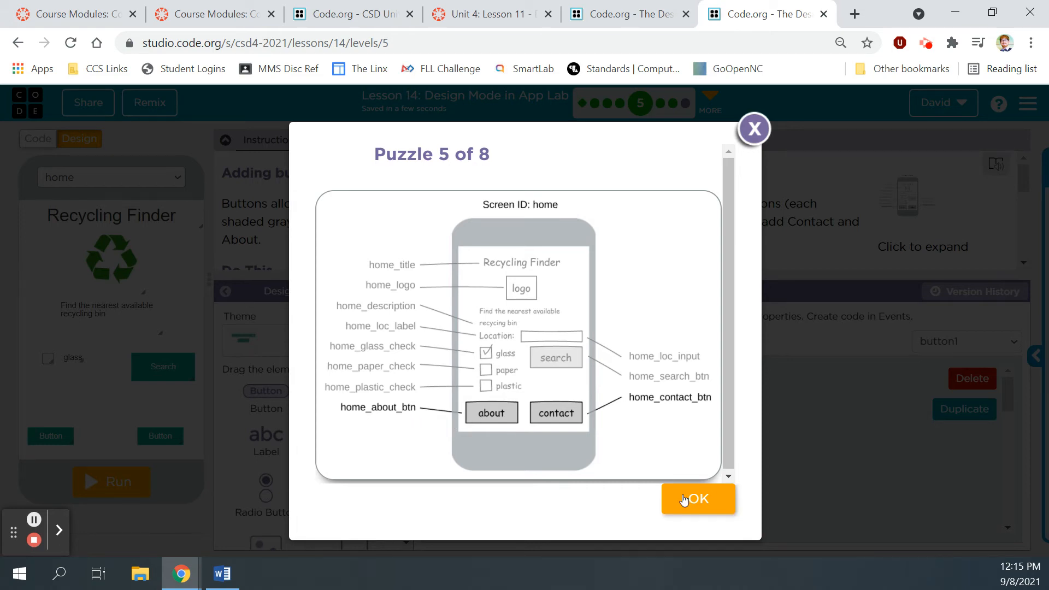
pyautogui.click(754, 129)
pyautogui.scroll(-2, 787, 240)
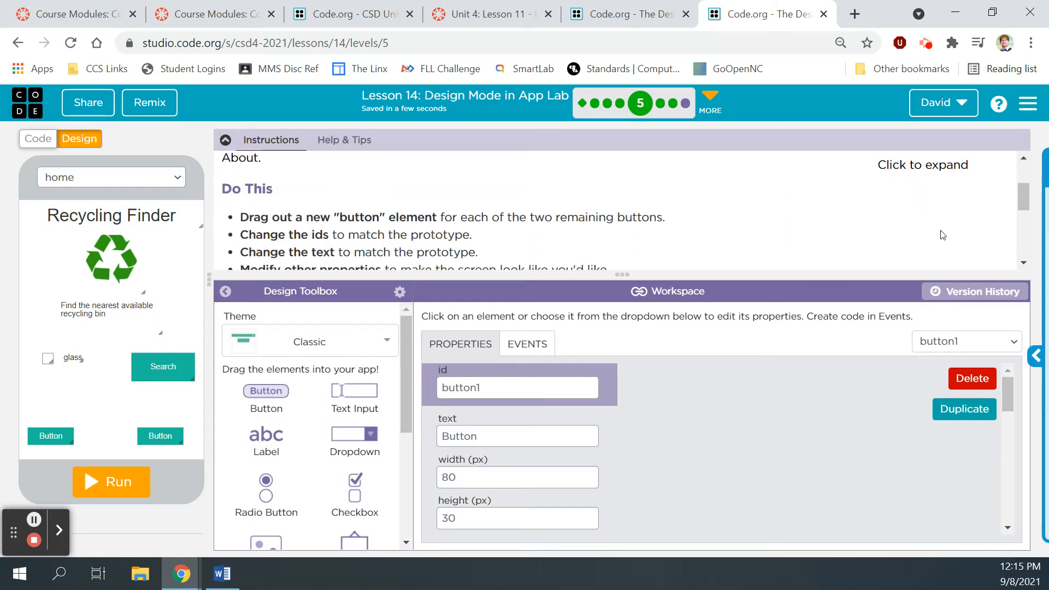
# Step: Rename the left button's id to home_about_btn and compare with the prototype
pyautogui.moveTo(480, 388); pyautogui.dragTo(437, 379)
pyautogui.write('home')
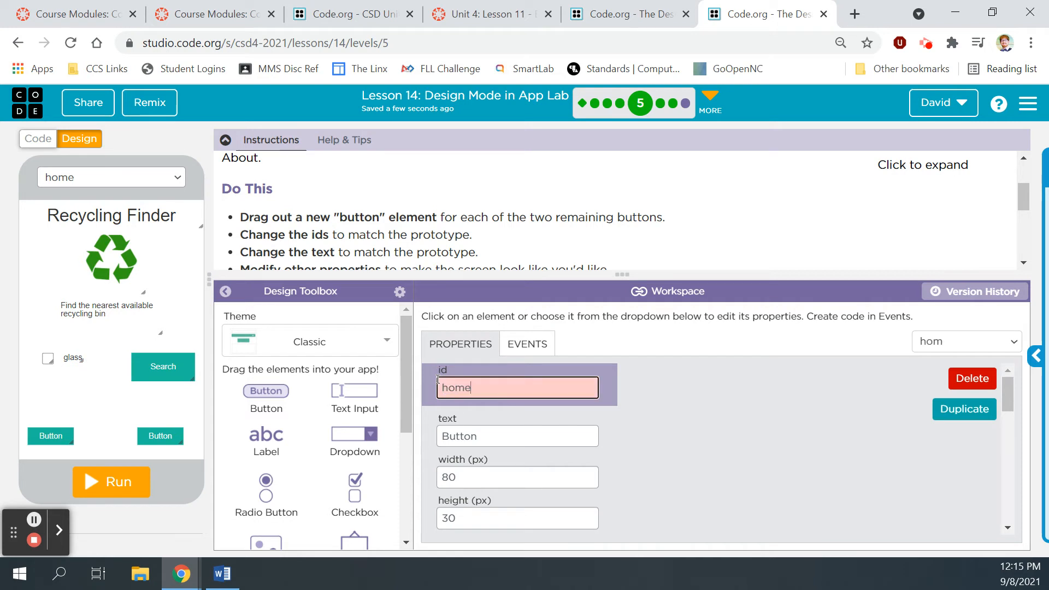
pyautogui.write('_about_btn')
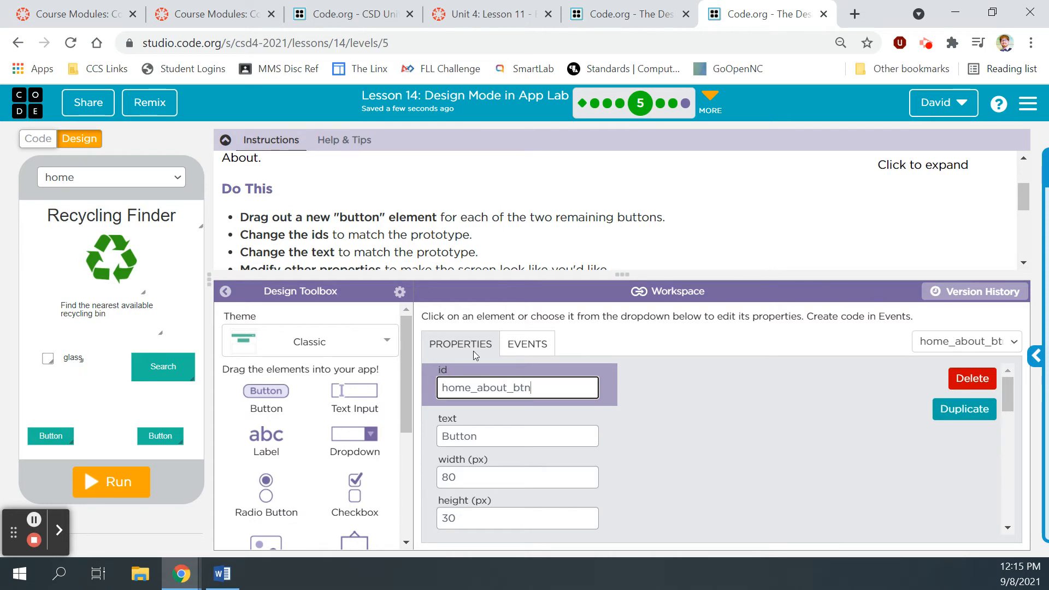
pyautogui.click(174, 438)
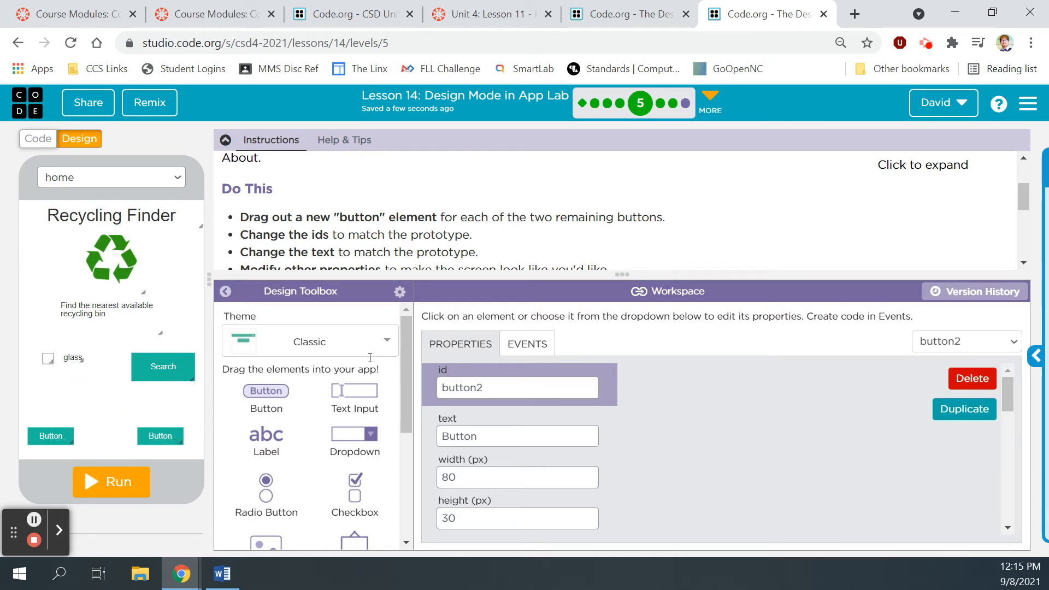
pyautogui.scroll(2, 1000, 197)
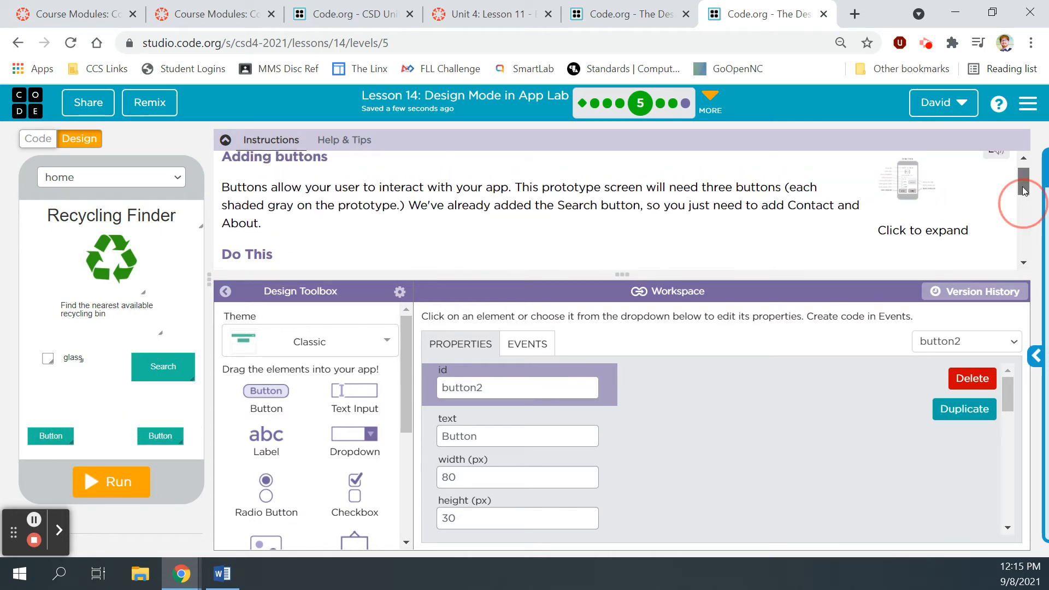
pyautogui.click(919, 184)
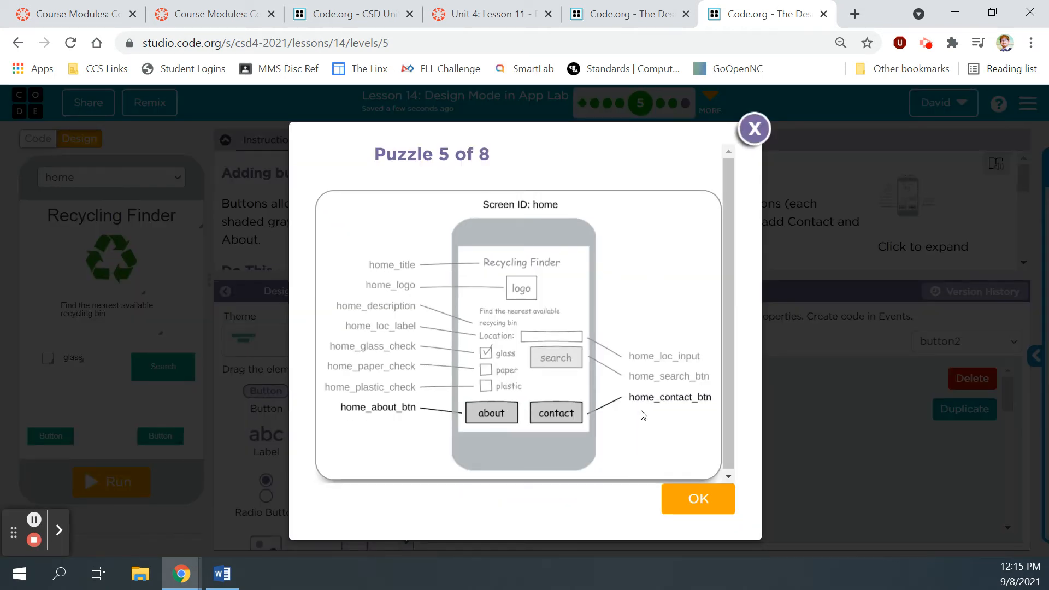
pyautogui.click(754, 129)
# Step: Give the right button the id home_contact_btn and the text 'Contact'
pyautogui.click(527, 391)
pyautogui.press('BackSpace')
pyautogui.press('BackSpace')
pyautogui.press('BackSpace')
pyautogui.press('BackSpace')
pyautogui.press('BackSpace')
pyautogui.press('BackSpace')
pyautogui.press('BackSpace')
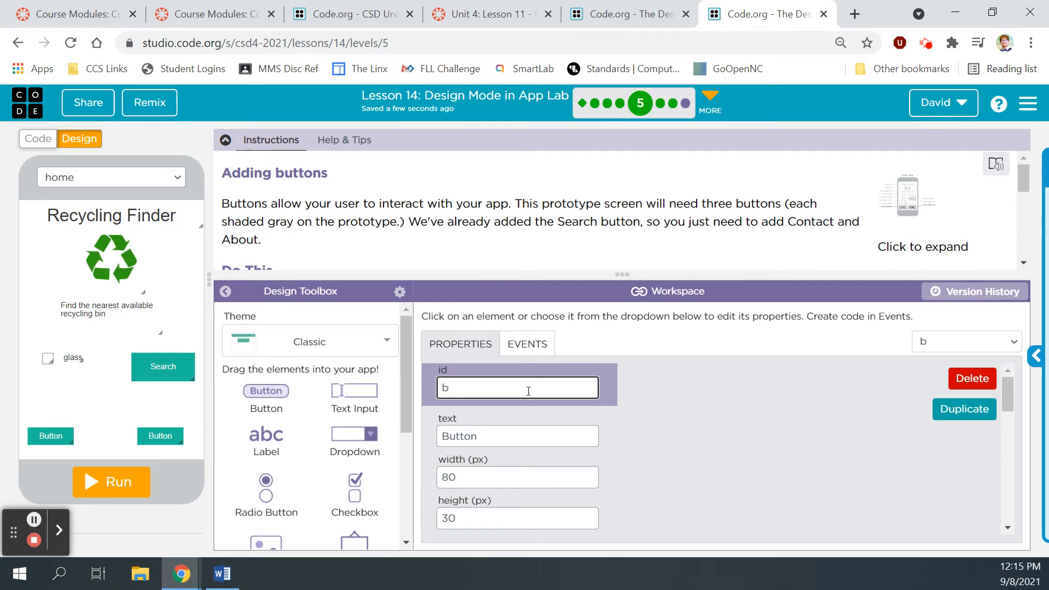
pyautogui.write('home_+contact_btn')
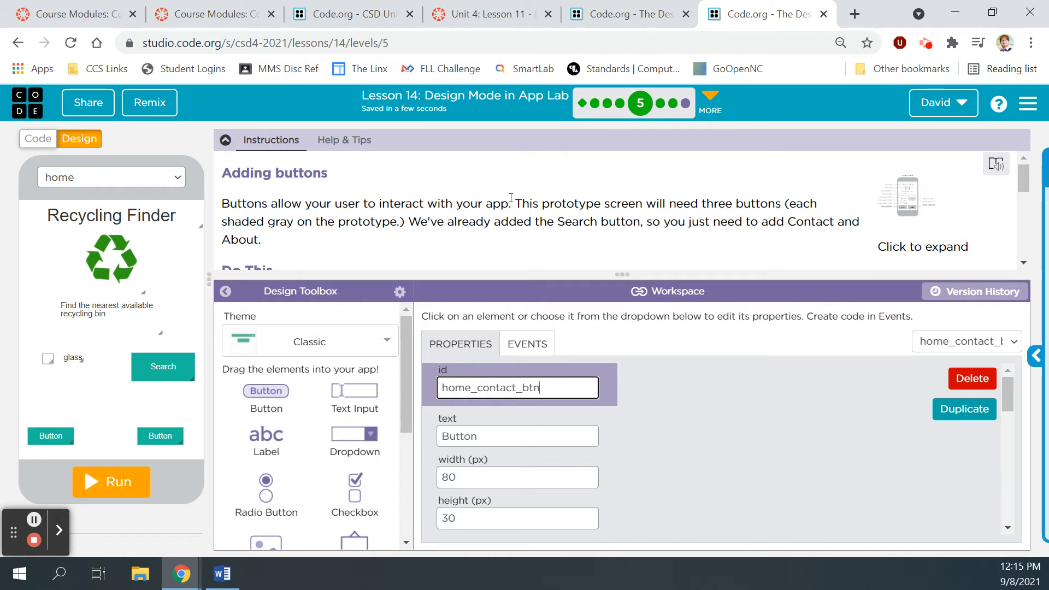
pyautogui.moveTo(1029, 178); pyautogui.dragTo(1029, 206)
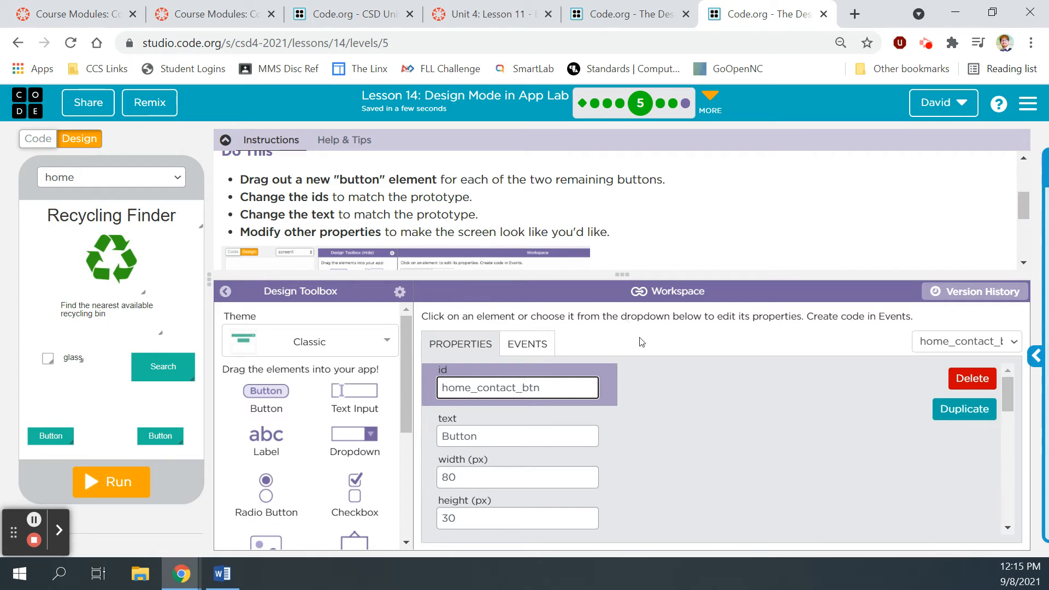
pyautogui.moveTo(502, 439); pyautogui.dragTo(446, 434)
pyautogui.write('Contc')
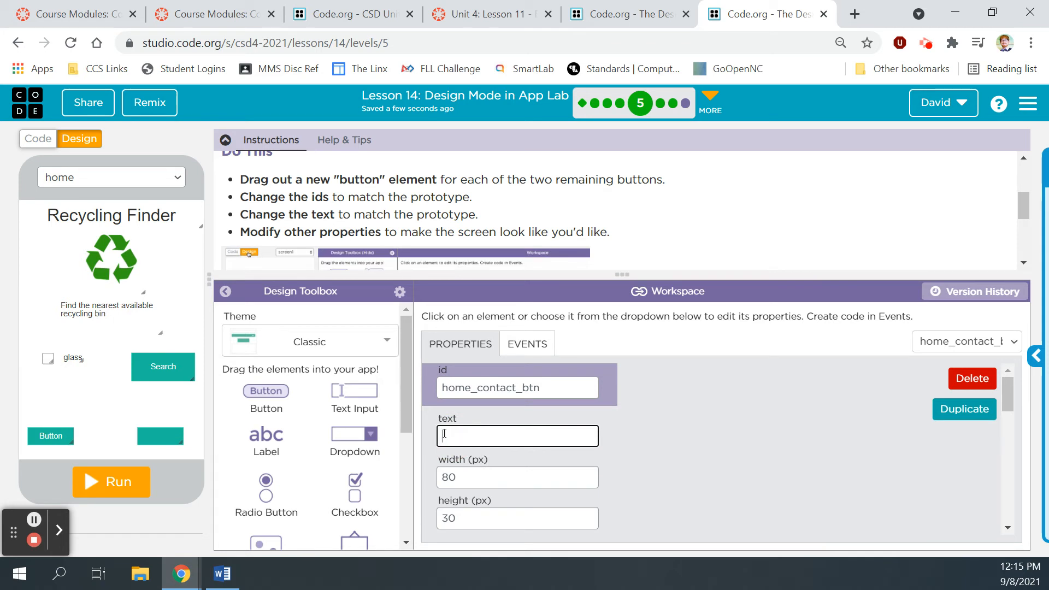
pyautogui.press('BackSpace')
pyautogui.write('act')
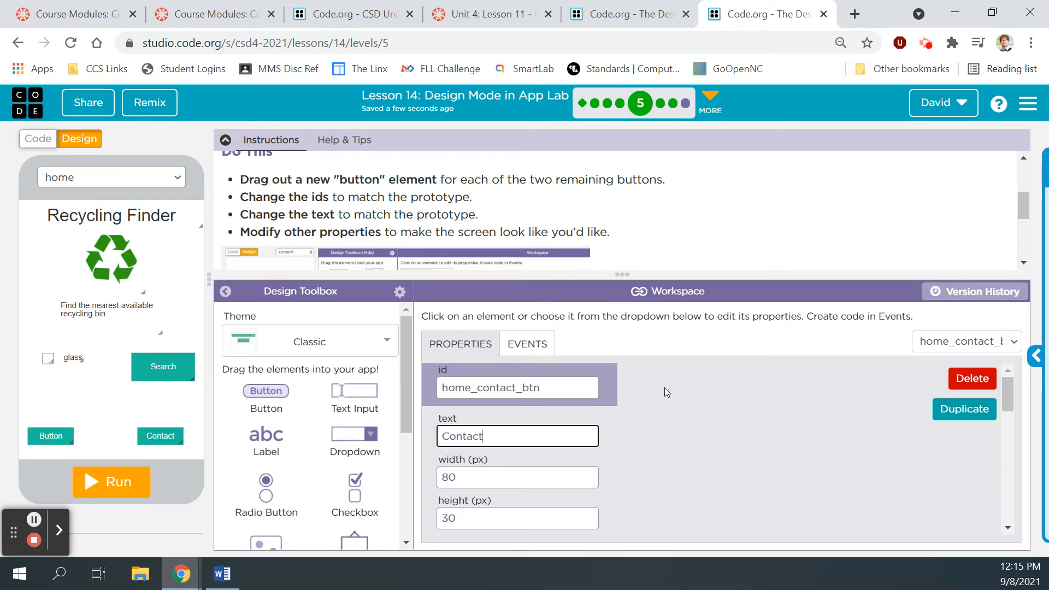
# Step: Change the left button's text to 'About' and recheck the prototype
pyautogui.click(51, 436)
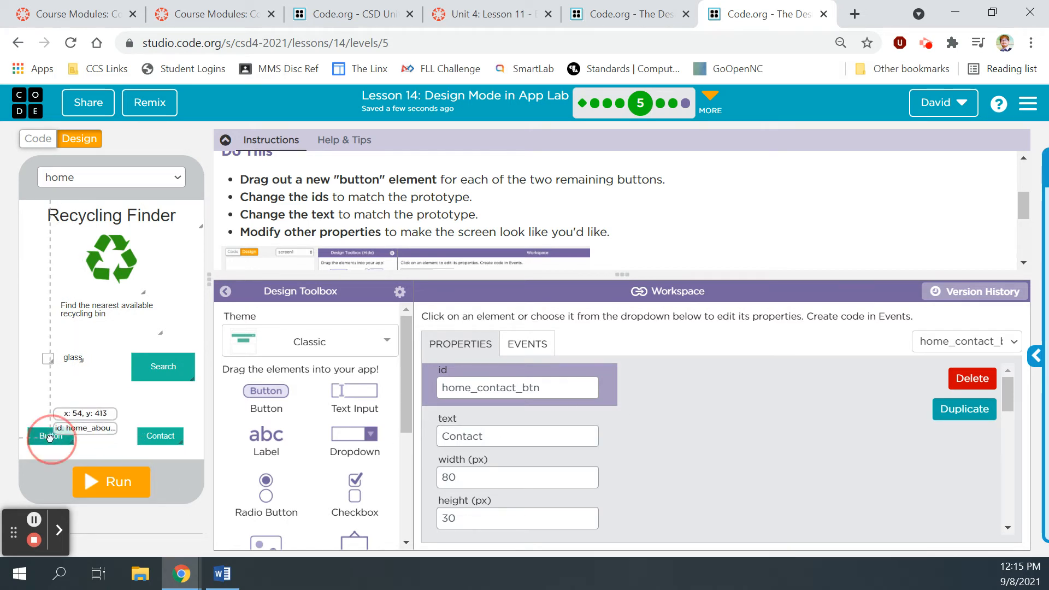
pyautogui.moveTo(501, 434); pyautogui.dragTo(437, 437)
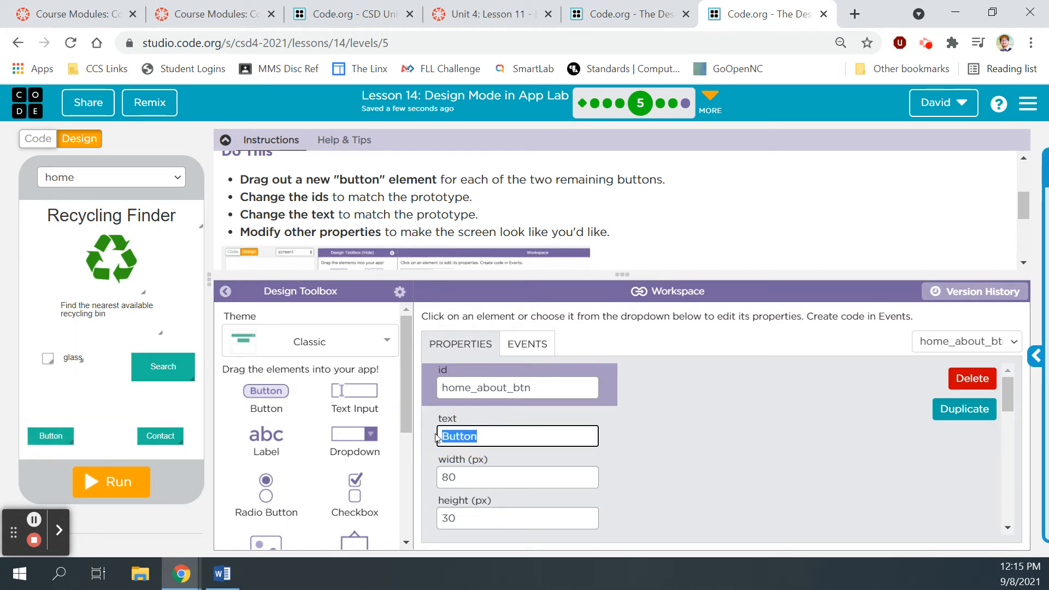
pyautogui.write('About')
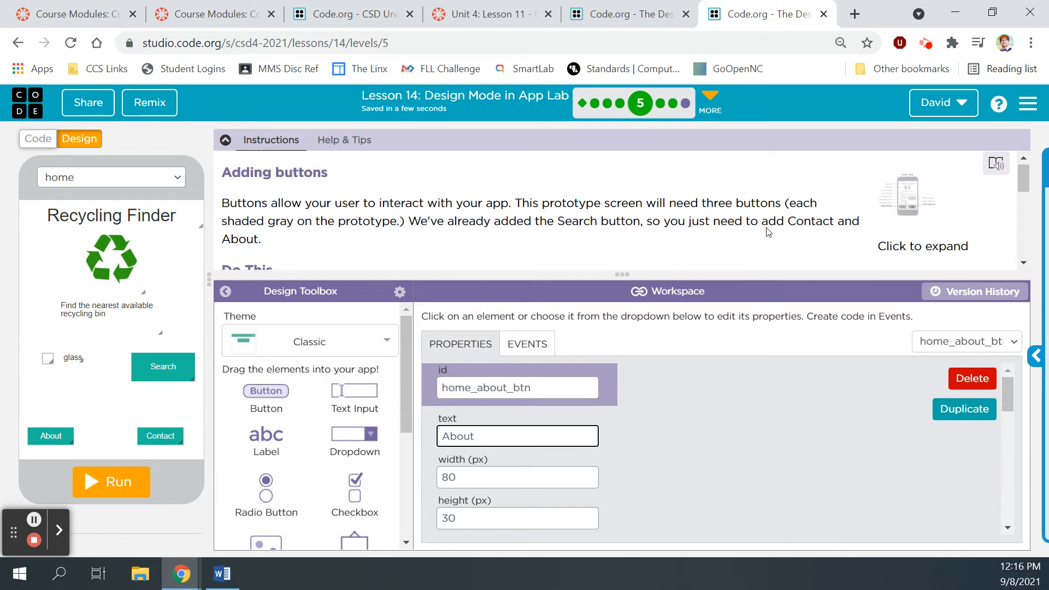
pyautogui.click(927, 197)
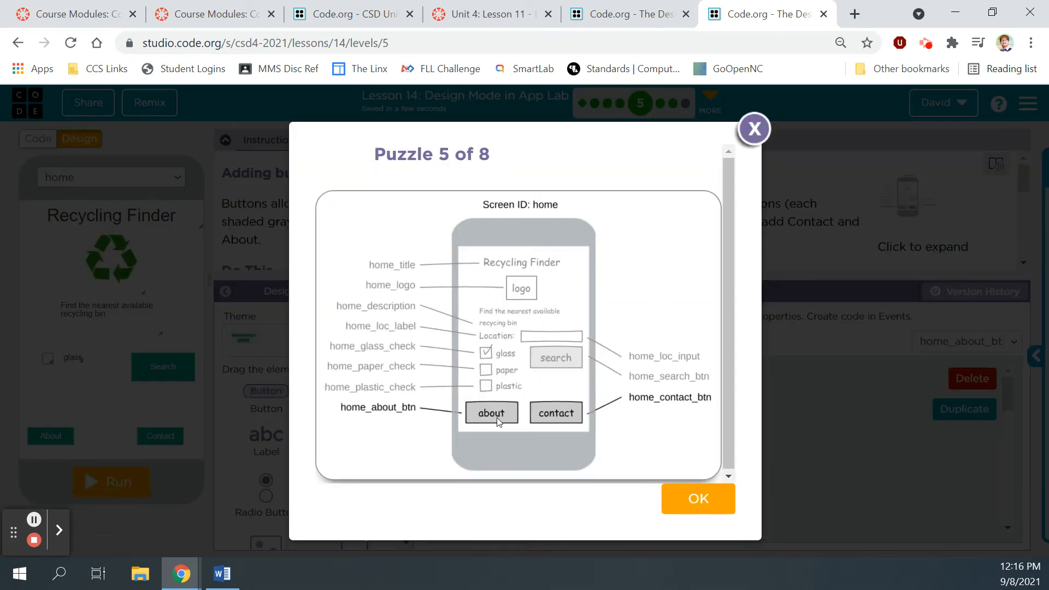
pyautogui.click(754, 129)
pyautogui.click(50, 438)
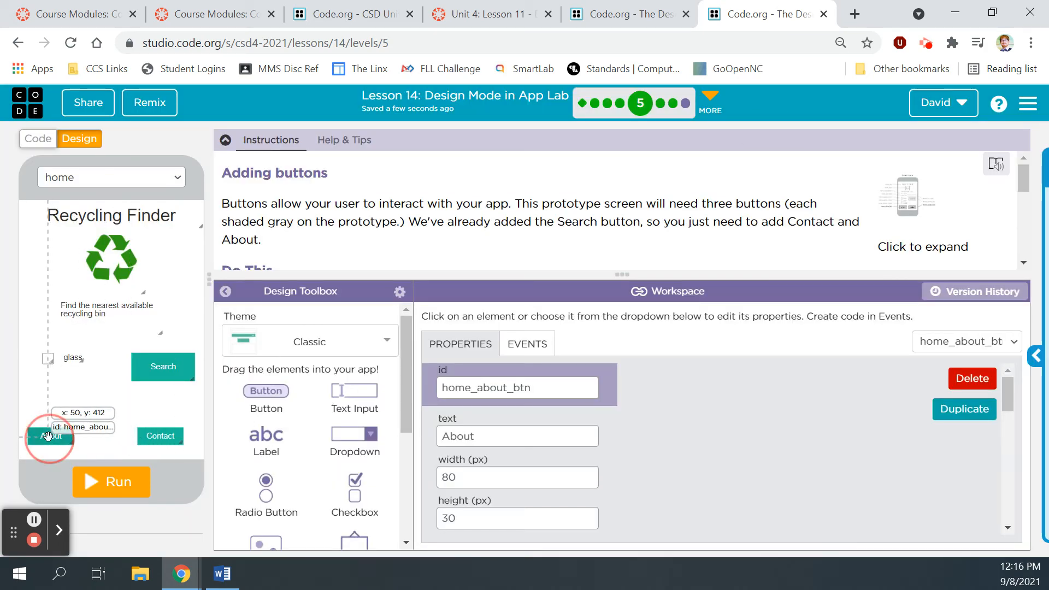
# Step: Resize About and Contact to 130×50 px and line Contact up beside About
pyautogui.click(73, 443)
pyautogui.moveTo(75, 444)
pyautogui.mouseDown()
pyautogui.moveTo(97, 454)
pyautogui.moveTo(76, 437)
pyautogui.mouseUp()
pyautogui.moveTo(186, 440); pyautogui.dragTo(171, 437)
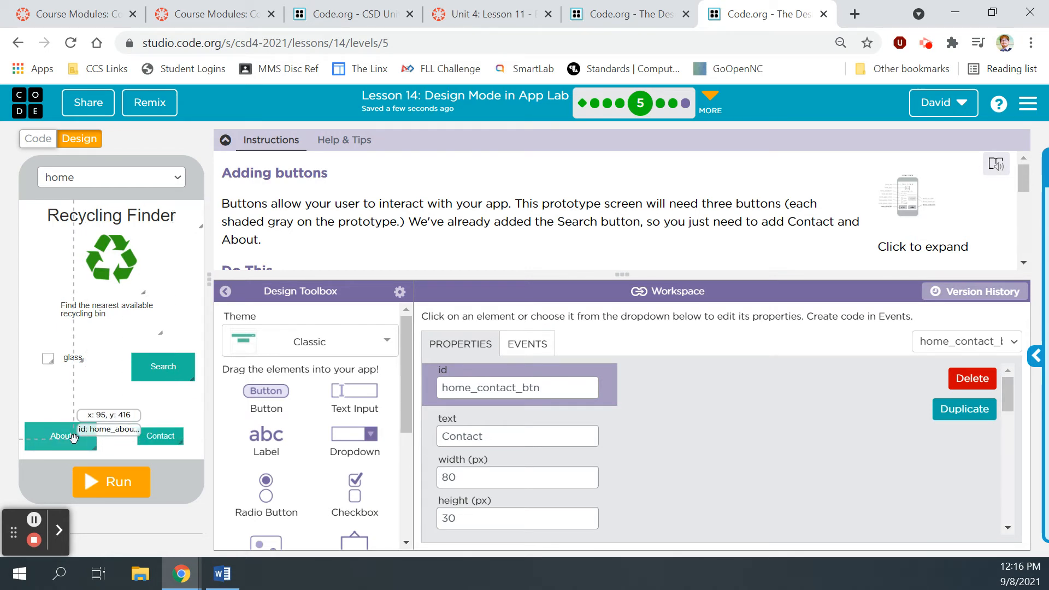
pyautogui.moveTo(180, 441)
pyautogui.mouseDown()
pyautogui.moveTo(198, 450)
pyautogui.moveTo(149, 439)
pyautogui.moveTo(190, 449)
pyautogui.mouseUp()
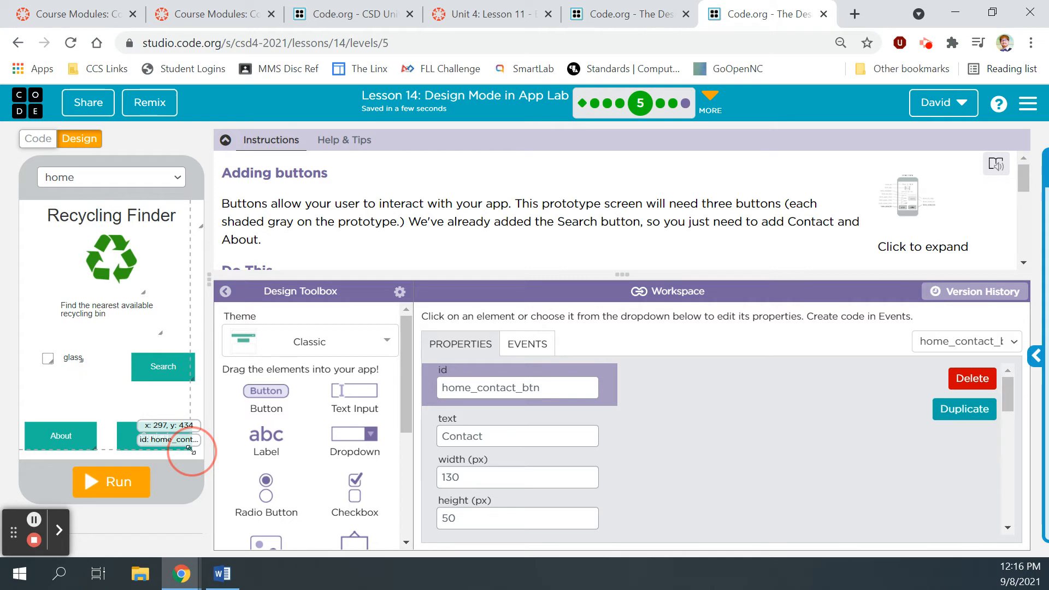
pyautogui.moveTo(159, 444); pyautogui.dragTo(98, 437)
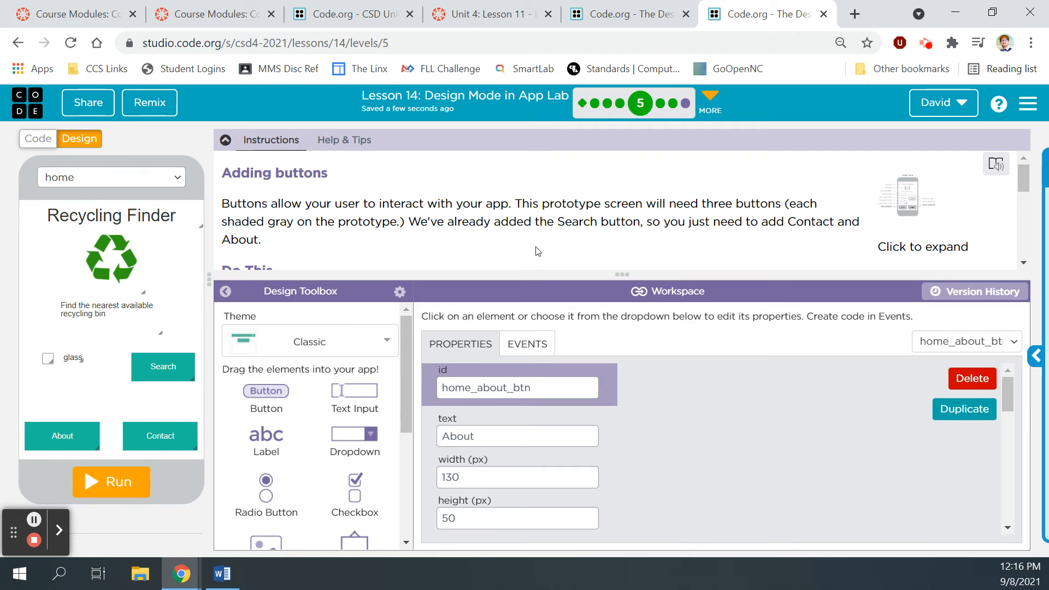
pyautogui.scroll(-5, 538, 251)
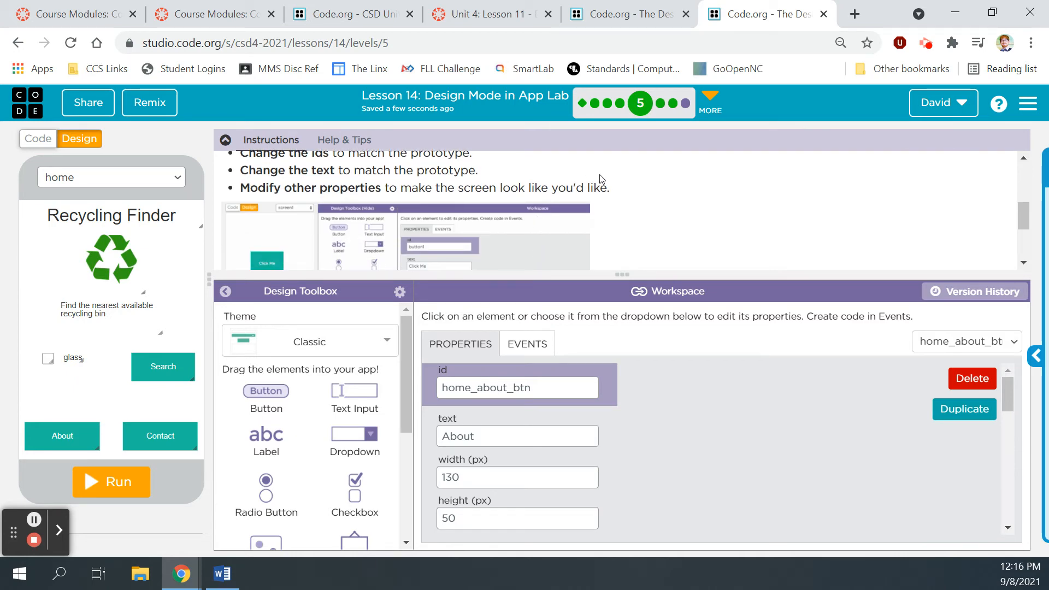
# Step: Run the app, finish the level, and continue to level 6, Making a Search Box
pyautogui.click(121, 489)
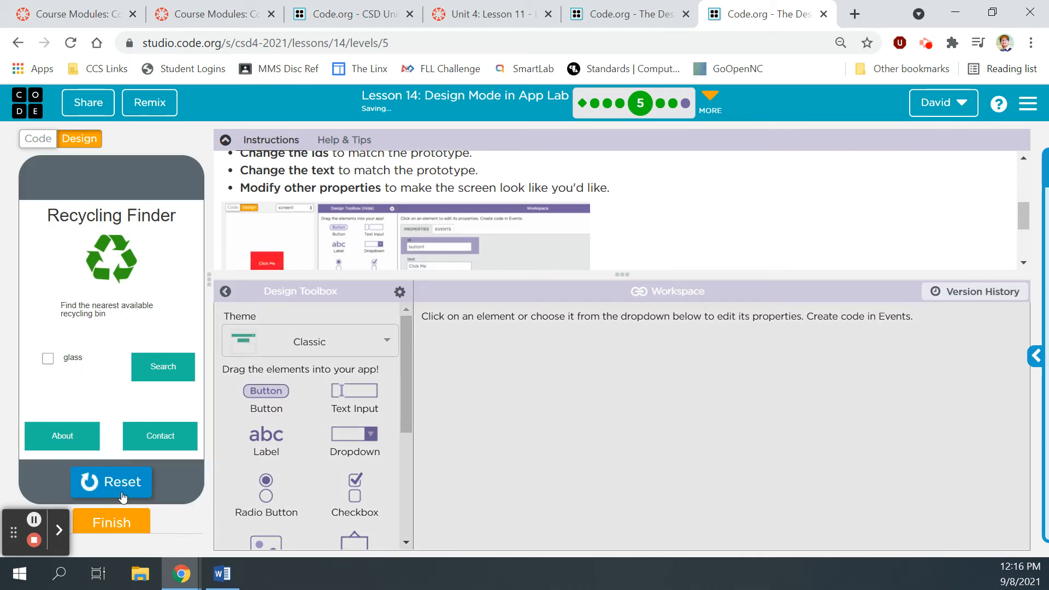
pyautogui.click(120, 520)
pyautogui.click(716, 232)
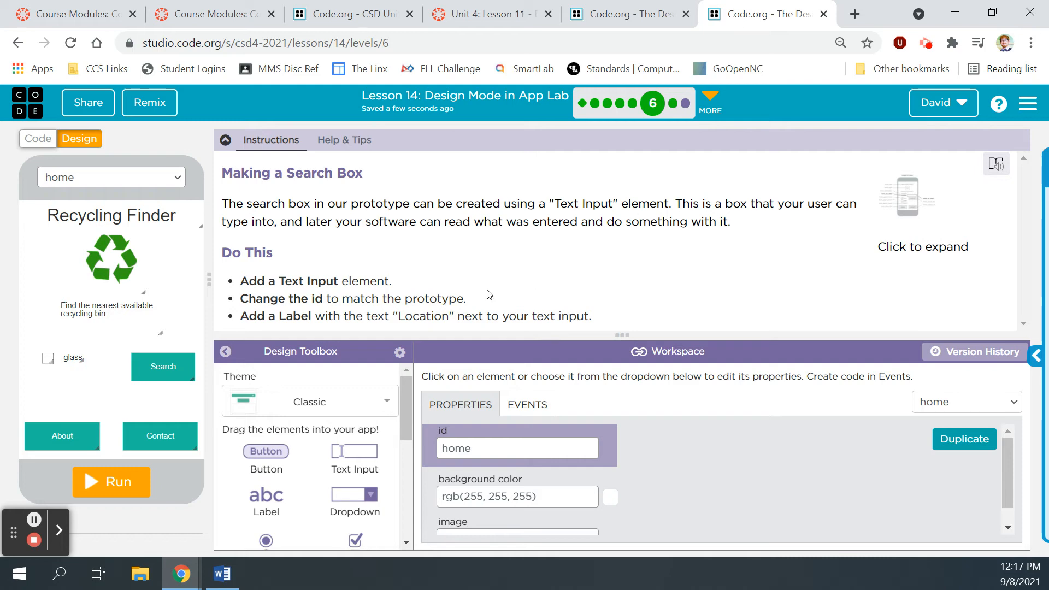
# Step: Add text_input1 below the description, checking the prototype before and after placing it
pyautogui.click(911, 194)
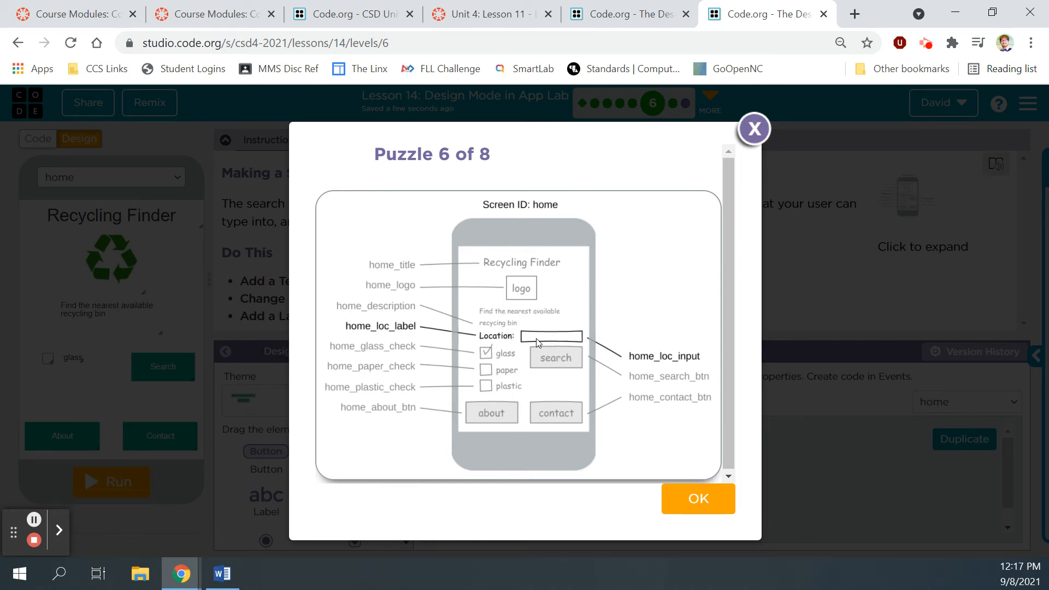
pyautogui.click(753, 130)
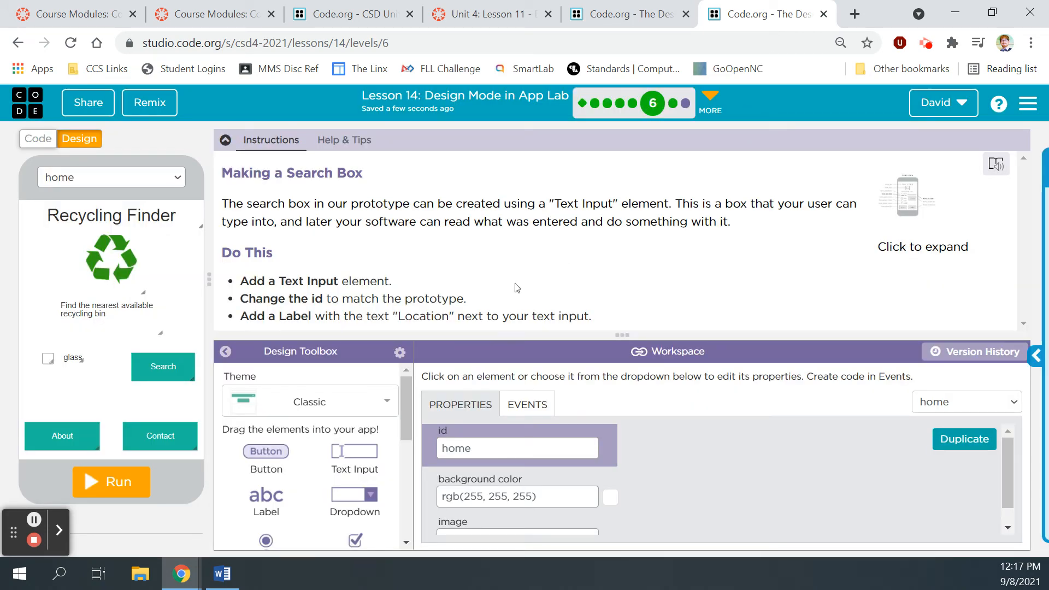
pyautogui.moveTo(367, 455); pyautogui.dragTo(140, 344)
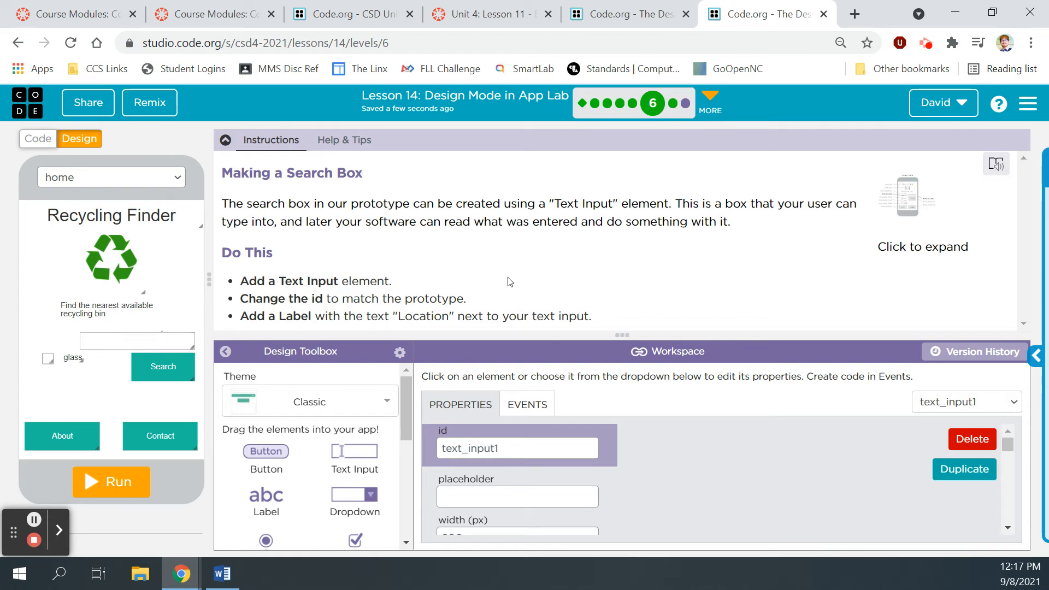
pyautogui.click(913, 188)
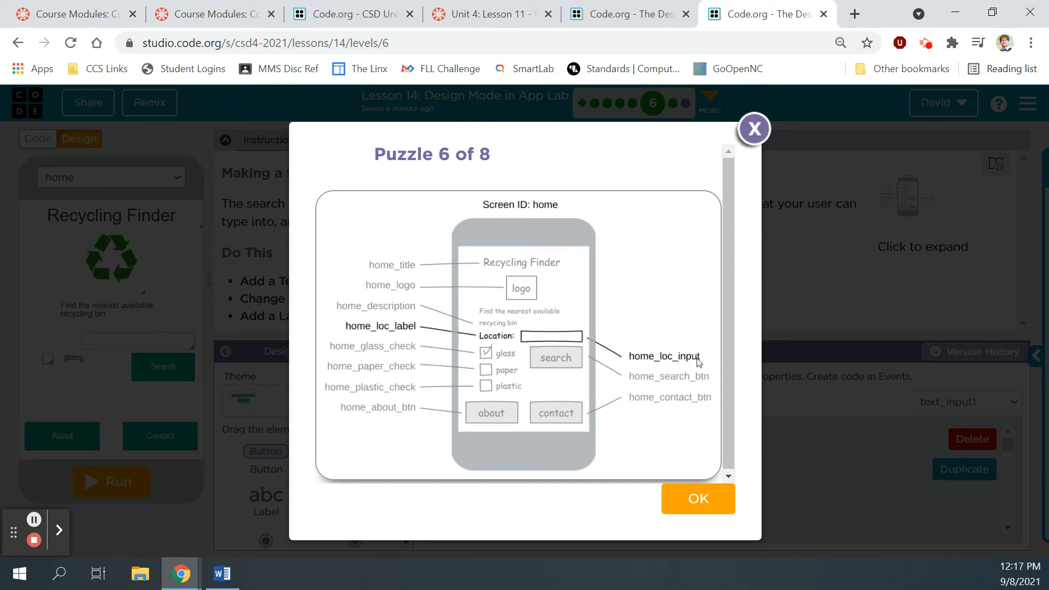
pyautogui.click(754, 129)
# Step: Rename the input home_loc_input, add label1 to its left, narrow the input, and widen the label
pyautogui.click(425, 448)
pyautogui.write('home_loc_input')
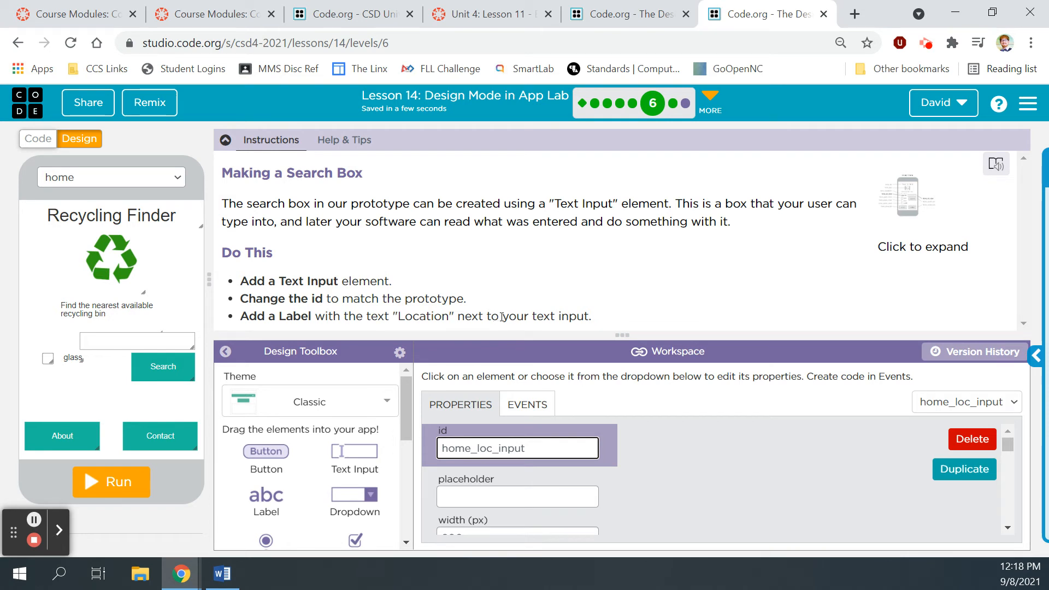
pyautogui.moveTo(266, 494); pyautogui.dragTo(34, 349)
pyautogui.moveTo(103, 335); pyautogui.dragTo(103, 334)
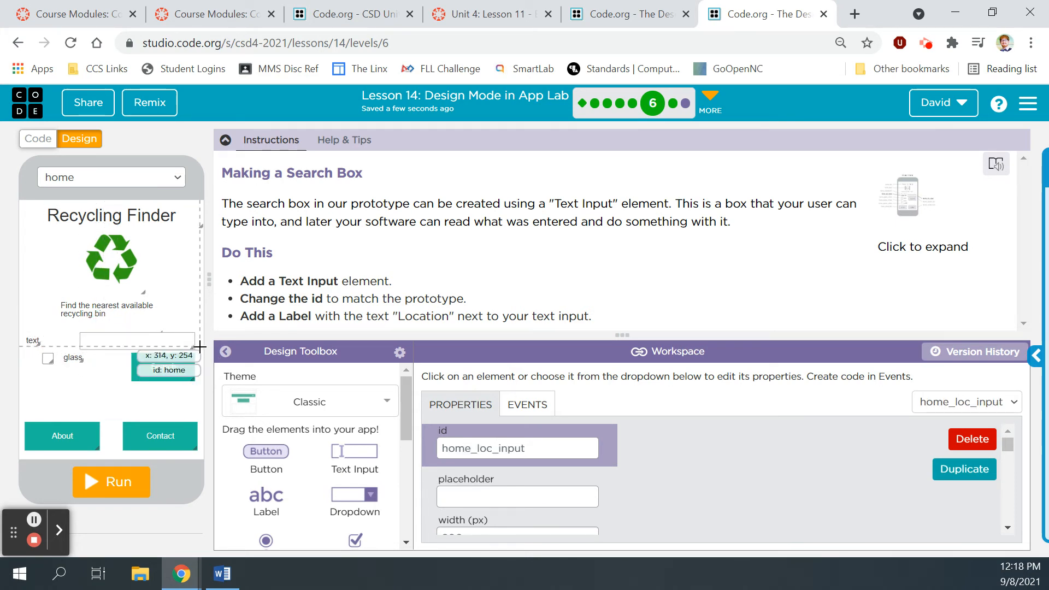
pyautogui.moveTo(192, 345); pyautogui.dragTo(149, 343)
pyautogui.moveTo(36, 341); pyautogui.dragTo(81, 345)
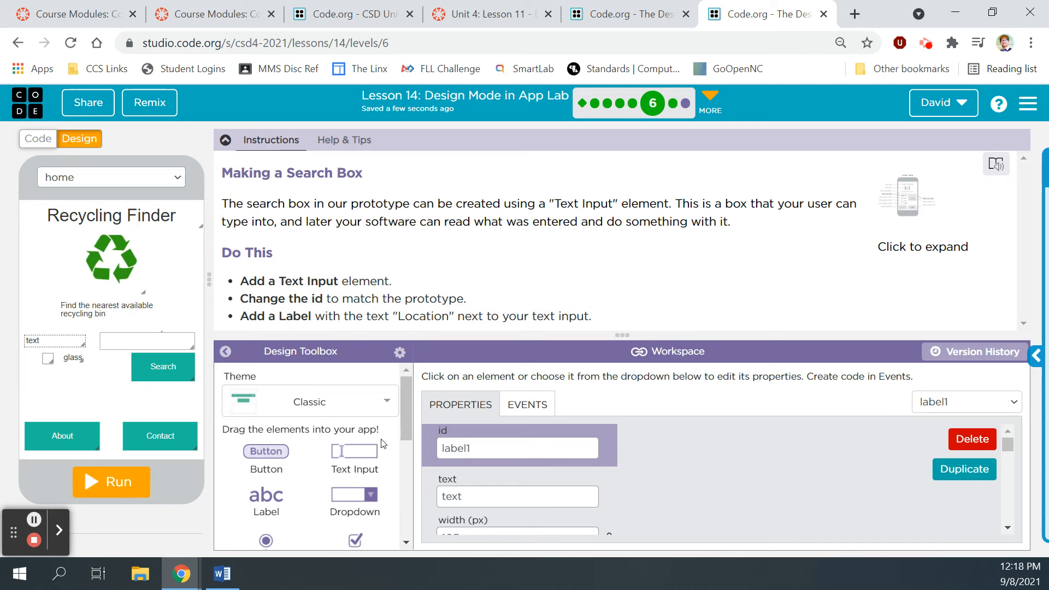
# Step: Rename the label's id to home_loc_label and change its text to Location
pyautogui.click(908, 198)
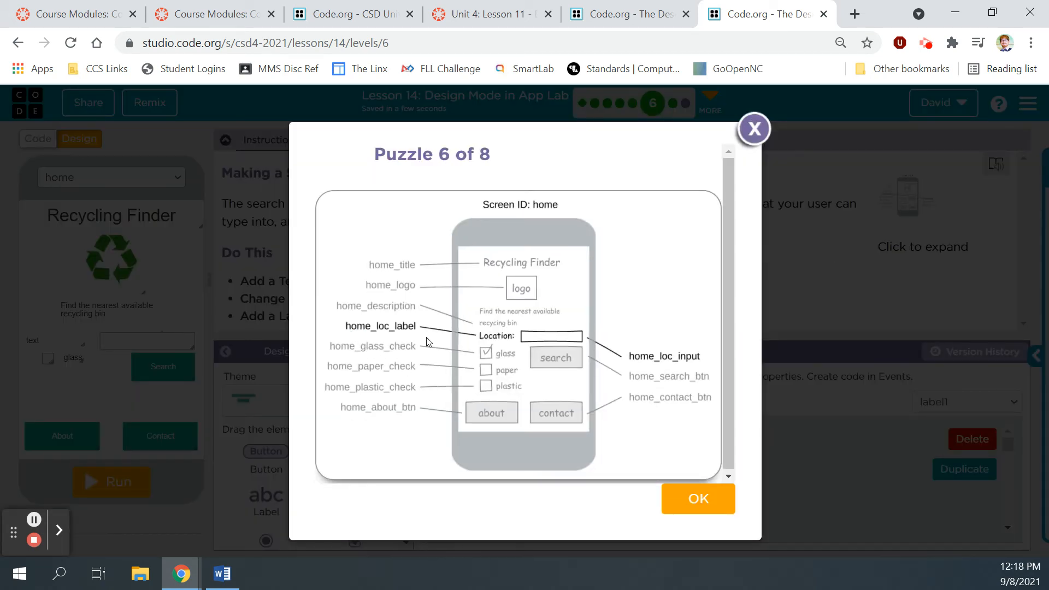
pyautogui.click(755, 129)
pyautogui.moveTo(503, 446); pyautogui.dragTo(433, 449)
pyautogui.write('home')
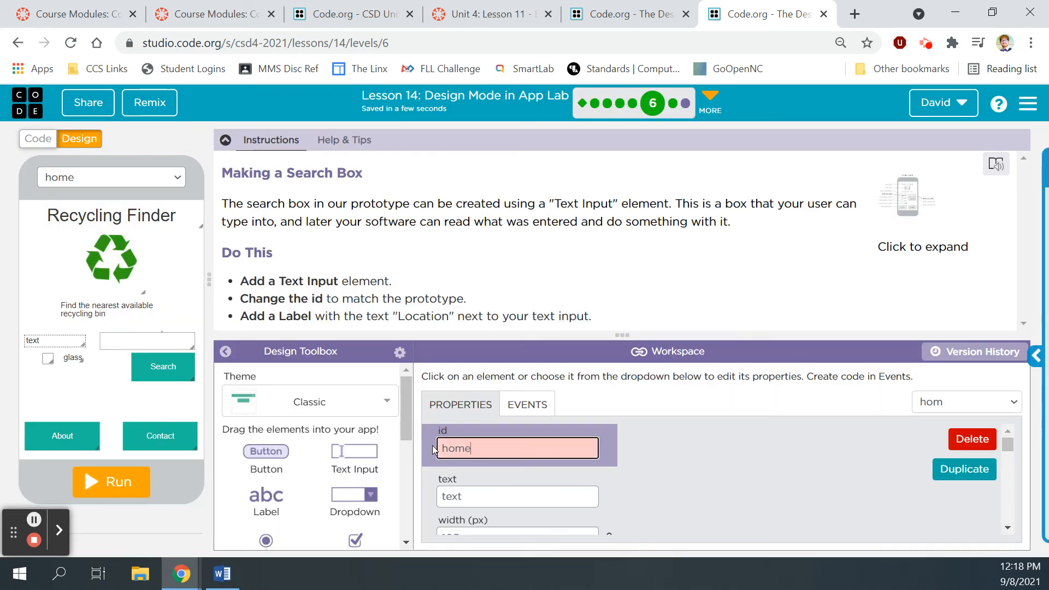
pyautogui.write('_loc_label')
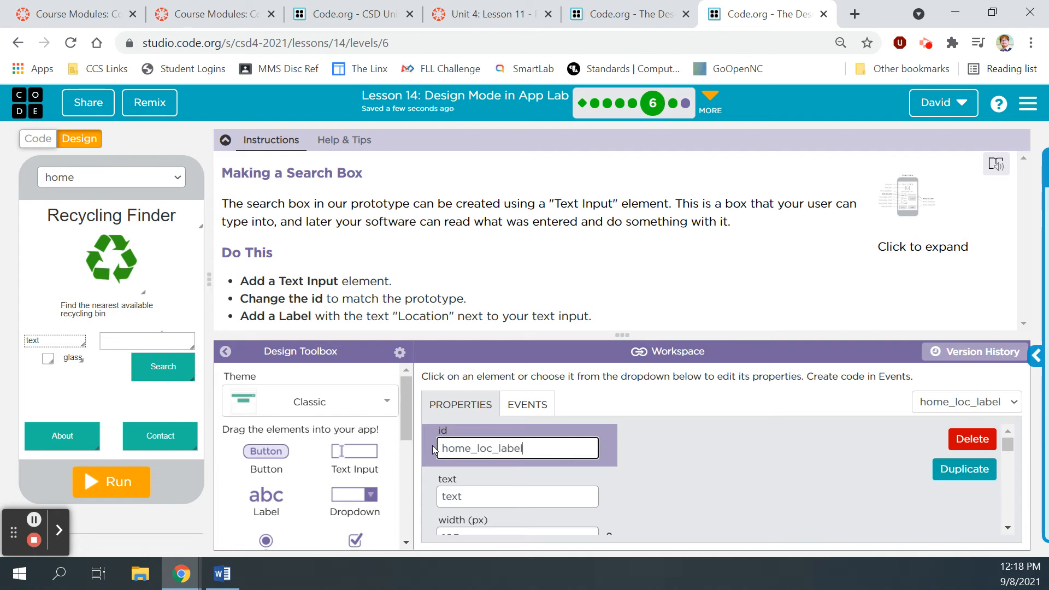
pyautogui.doubleClick(443, 499)
pyautogui.moveTo(443, 499); pyautogui.dragTo(441, 501)
pyautogui.press('BackSpace')
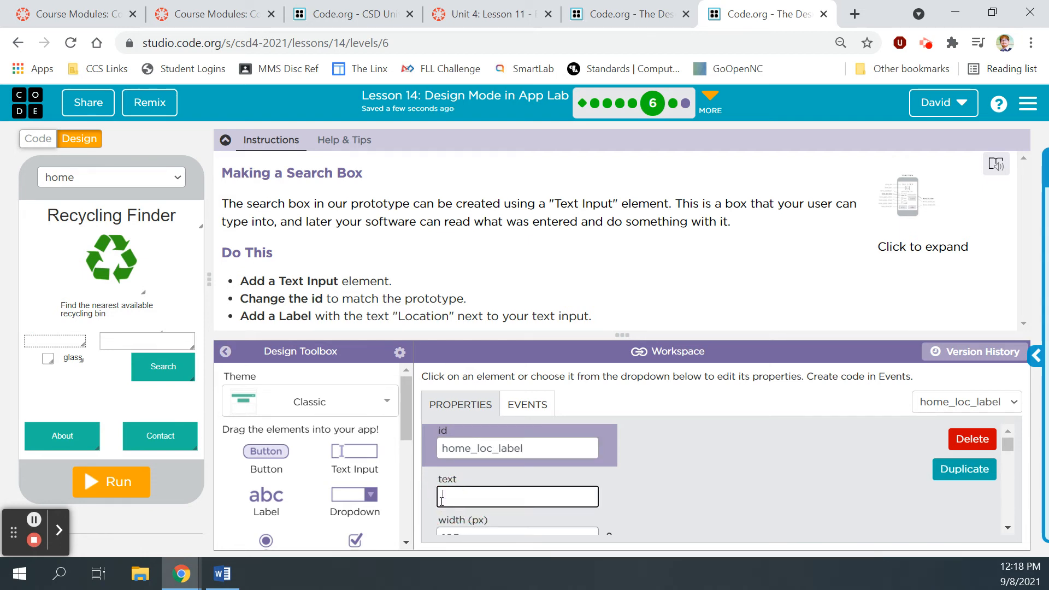
pyautogui.write('Location')
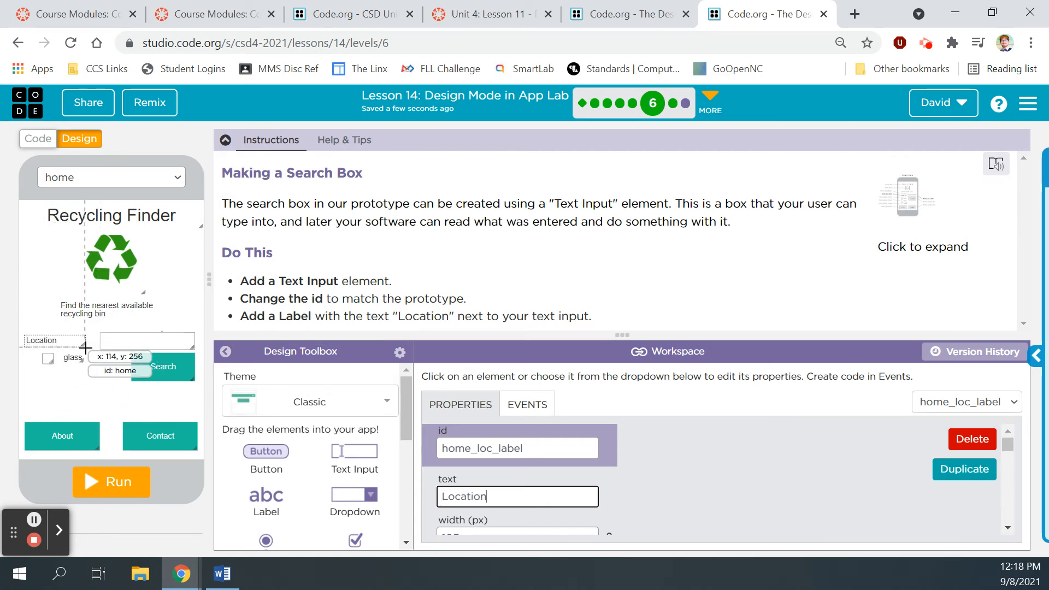
# Step: Narrow the Location label to fit its text and raise its font size to 16
pyautogui.moveTo(83, 344)
pyautogui.mouseDown()
pyautogui.moveTo(50, 343)
pyautogui.moveTo(78, 339)
pyautogui.mouseUp()
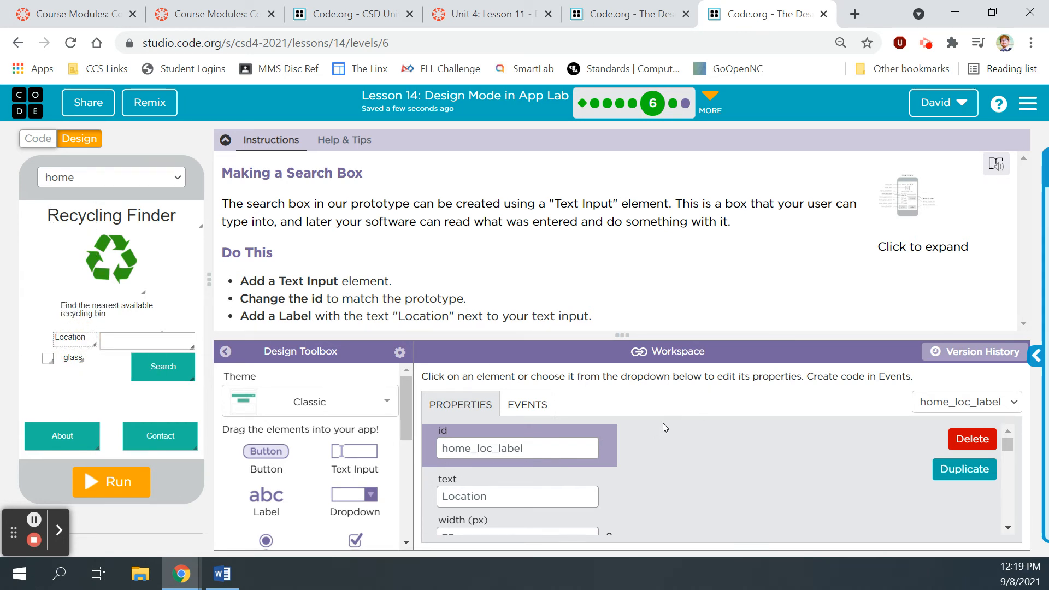
pyautogui.scroll(-5, 664, 421)
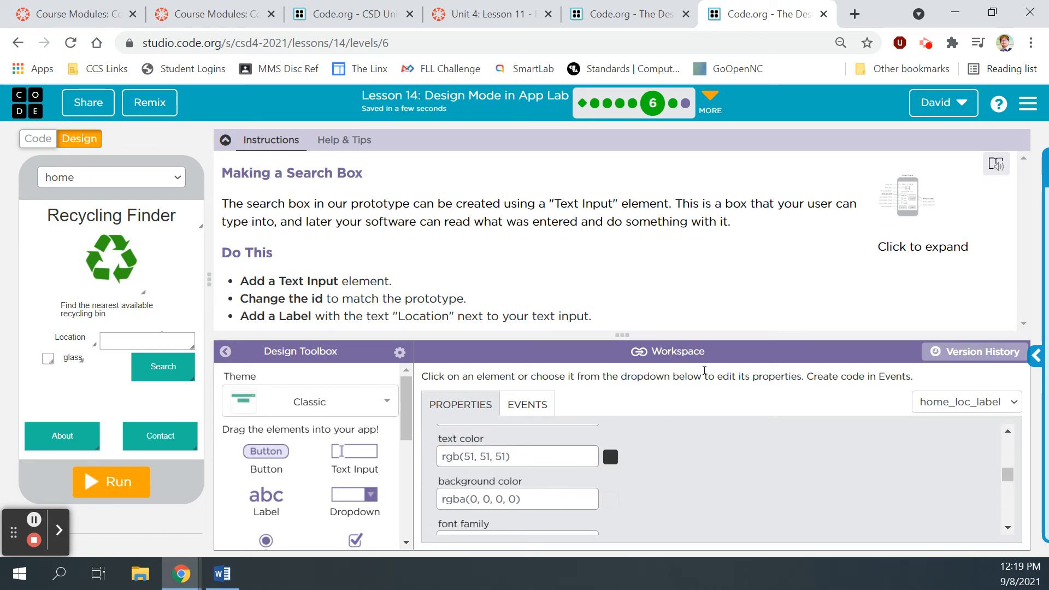
pyautogui.moveTo(640, 333); pyautogui.dragTo(634, 239)
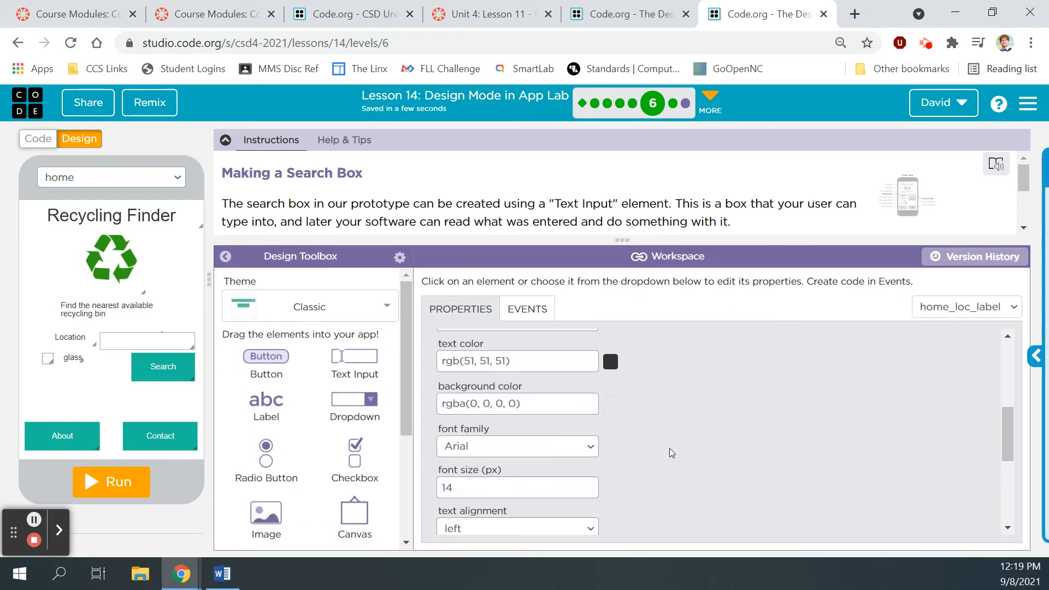
pyautogui.click(591, 483)
pyautogui.click(590, 483)
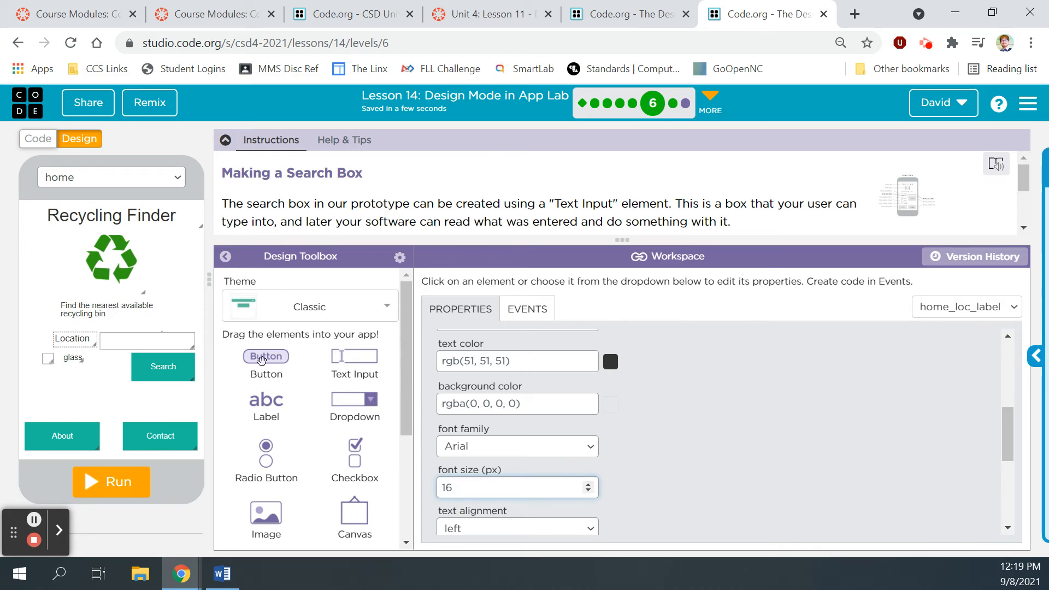
pyautogui.click(910, 204)
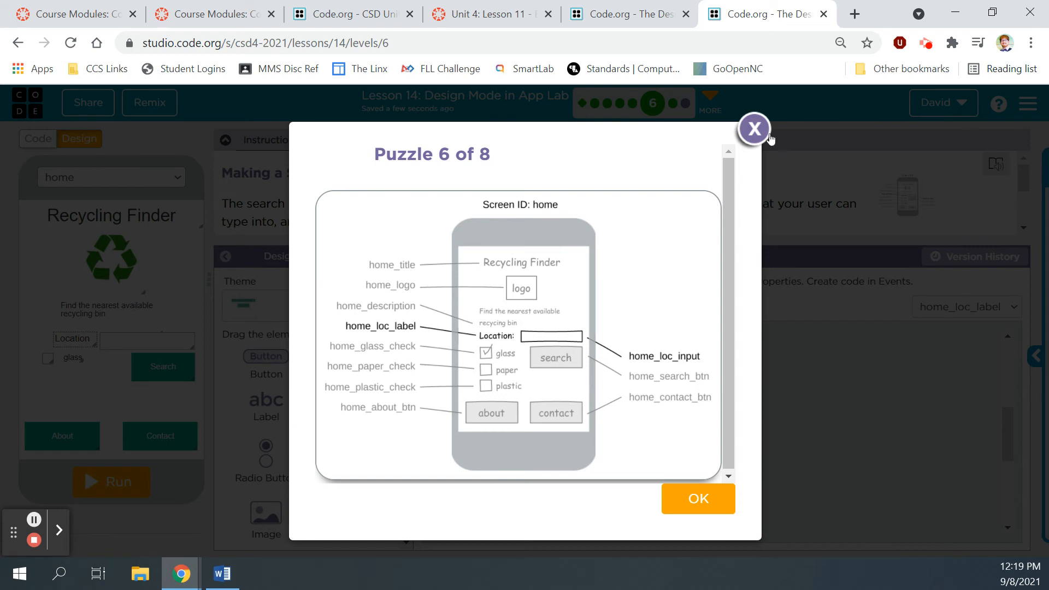
pyautogui.click(755, 129)
pyautogui.scroll(5, 662, 397)
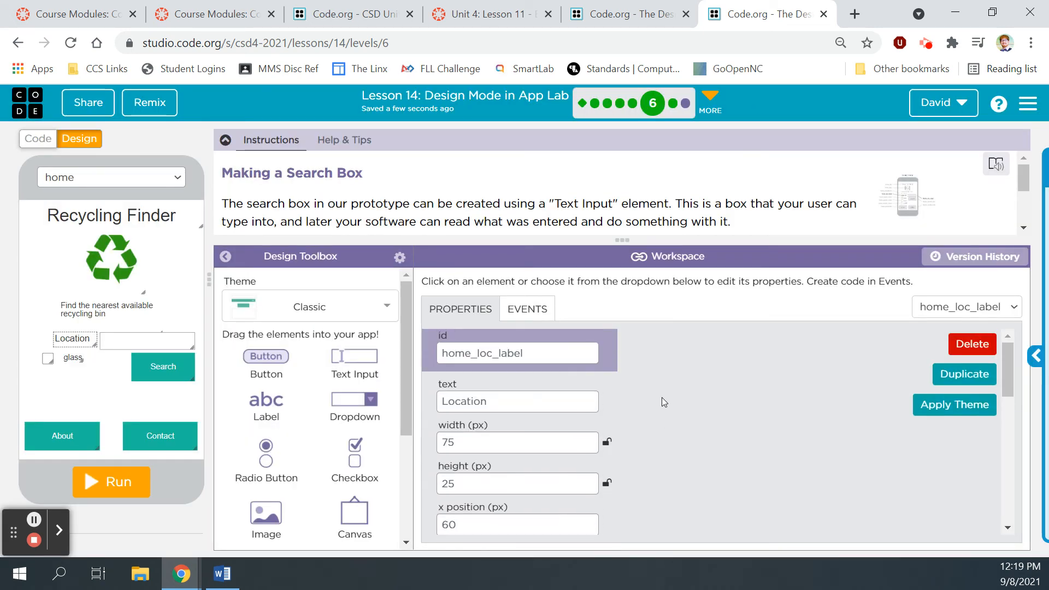
# Step: Change the label to 'Location:' and position it beside the input box
pyautogui.click(503, 401)
pyautogui.write(':')
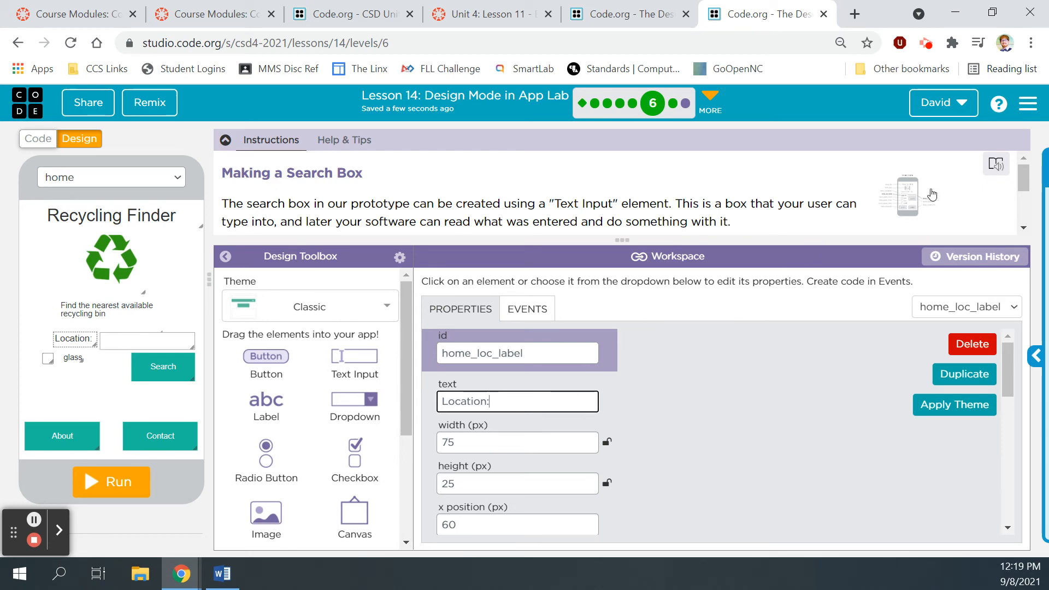
pyautogui.click(910, 197)
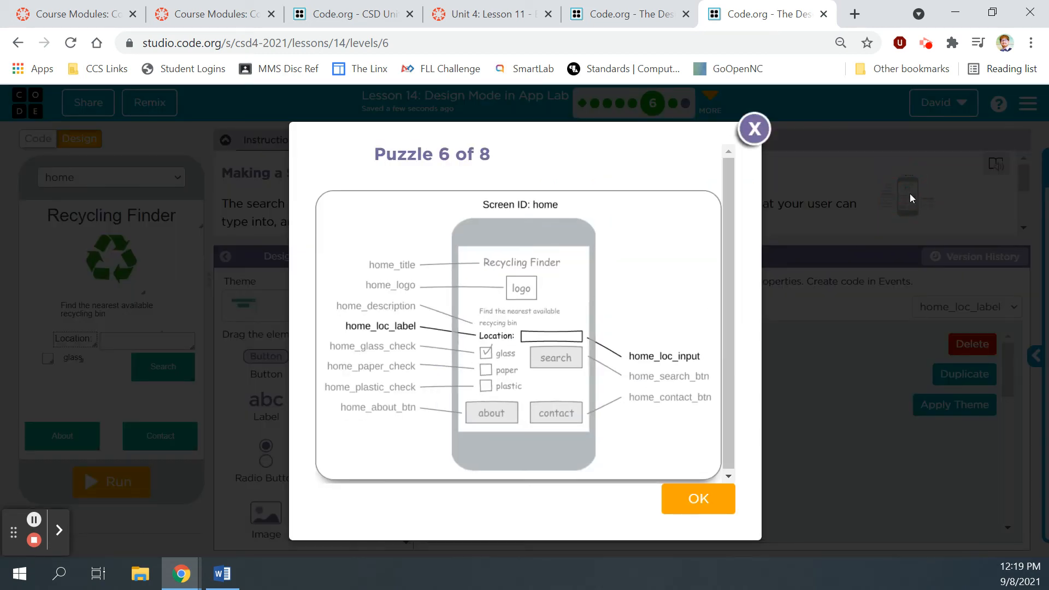
pyautogui.click(763, 140)
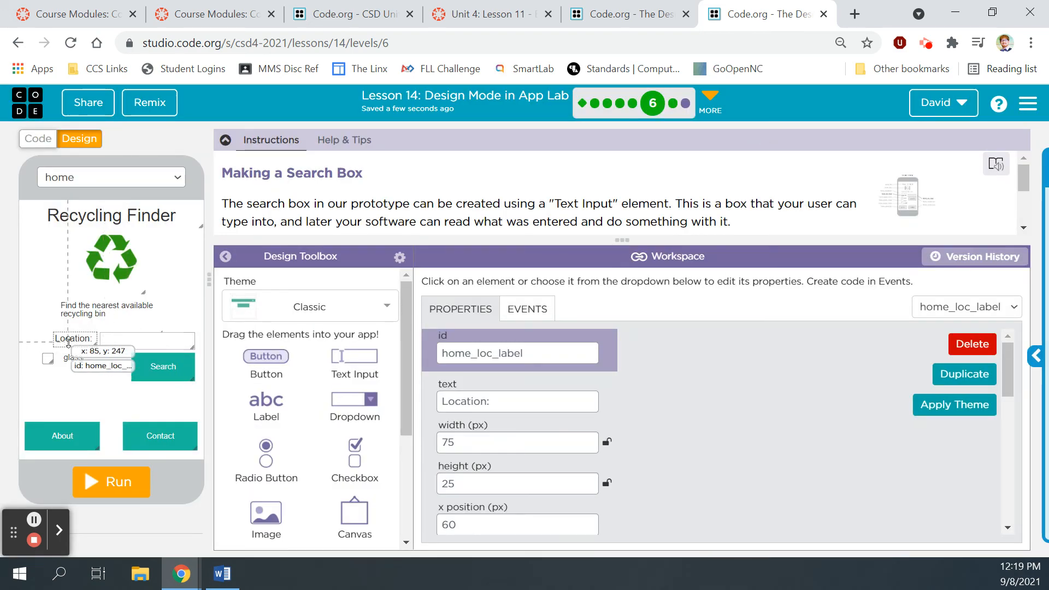
pyautogui.moveTo(81, 333); pyautogui.dragTo(88, 337)
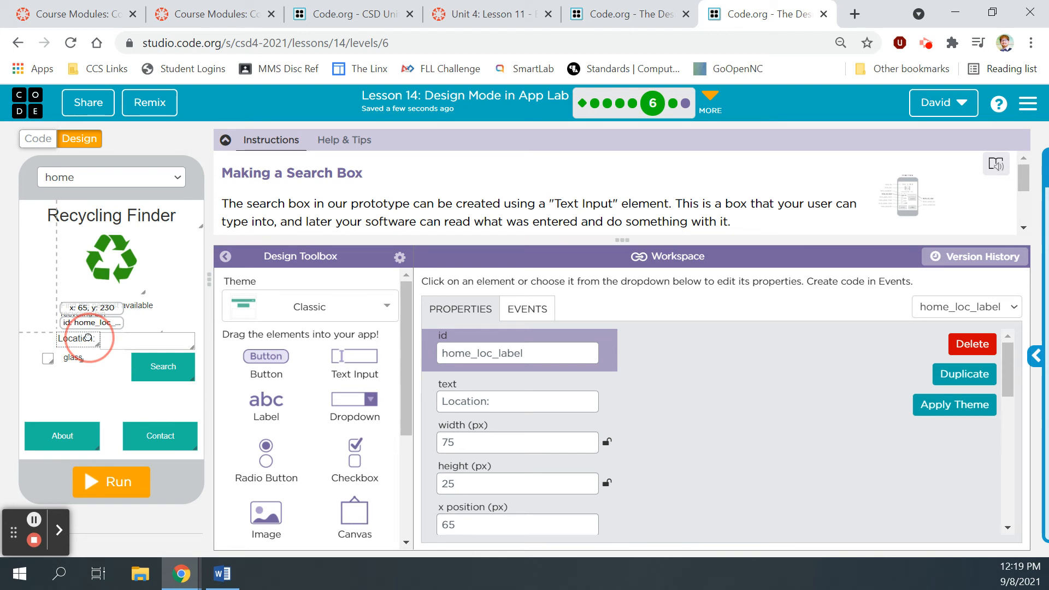
pyautogui.moveTo(88, 337); pyautogui.dragTo(88, 340)
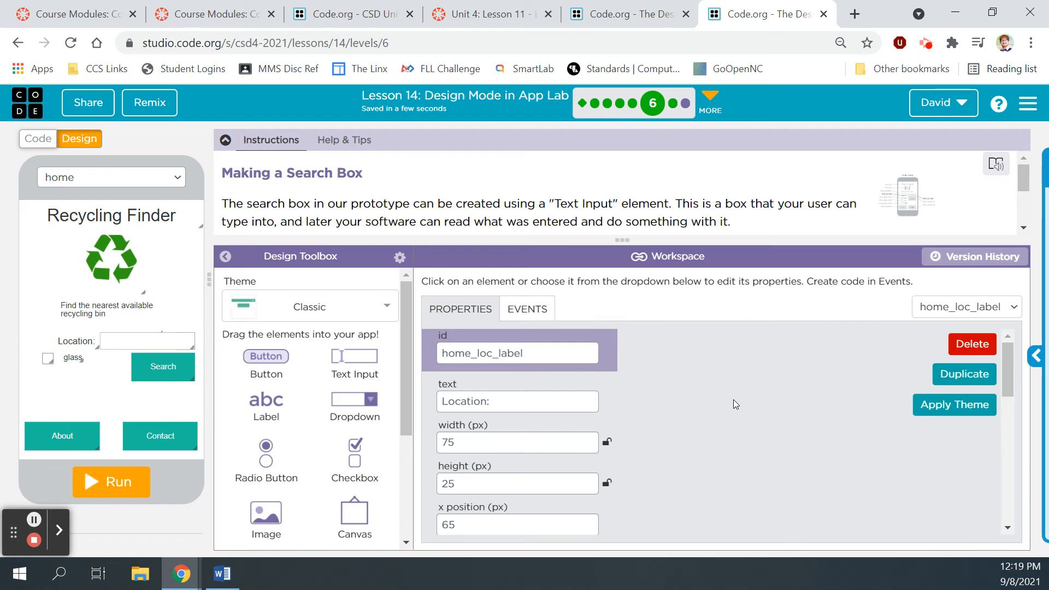
pyautogui.moveTo(1024, 171); pyautogui.dragTo(1030, 212)
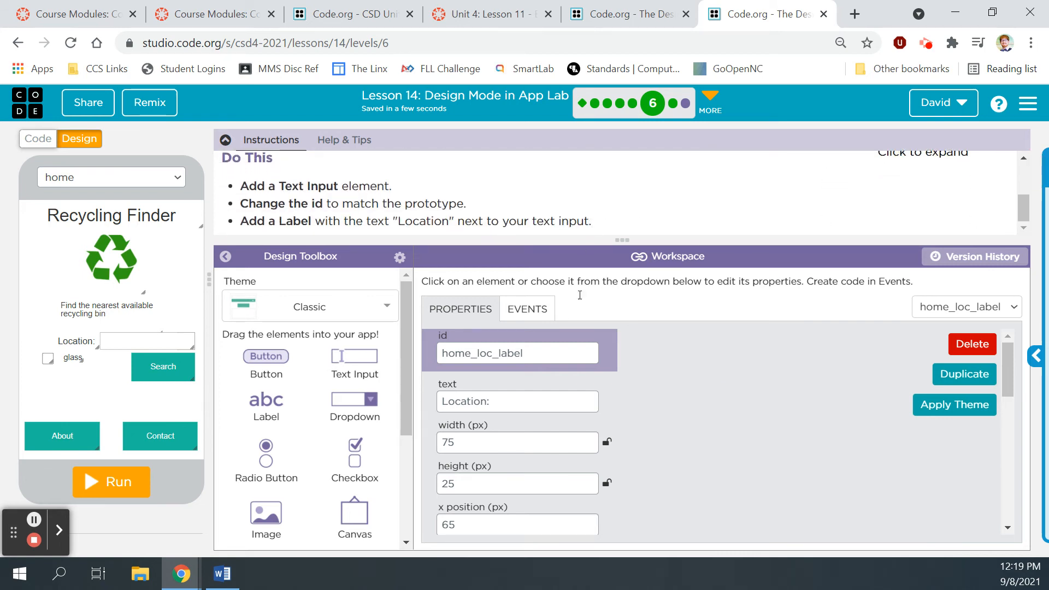
# Step: Run the app, submit the puzzle and continue to the Checkboxes level
pyautogui.click(116, 488)
pyautogui.click(124, 525)
pyautogui.click(719, 224)
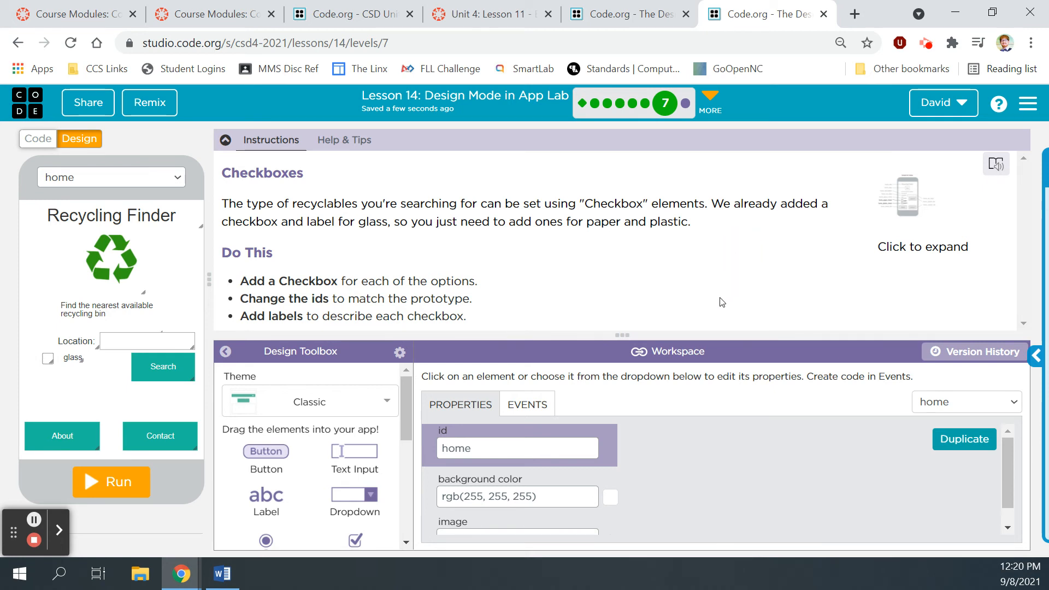
# Step: Place two new checkboxes under the glass checkbox, matching the prototype
pyautogui.moveTo(716, 334); pyautogui.dragTo(712, 232)
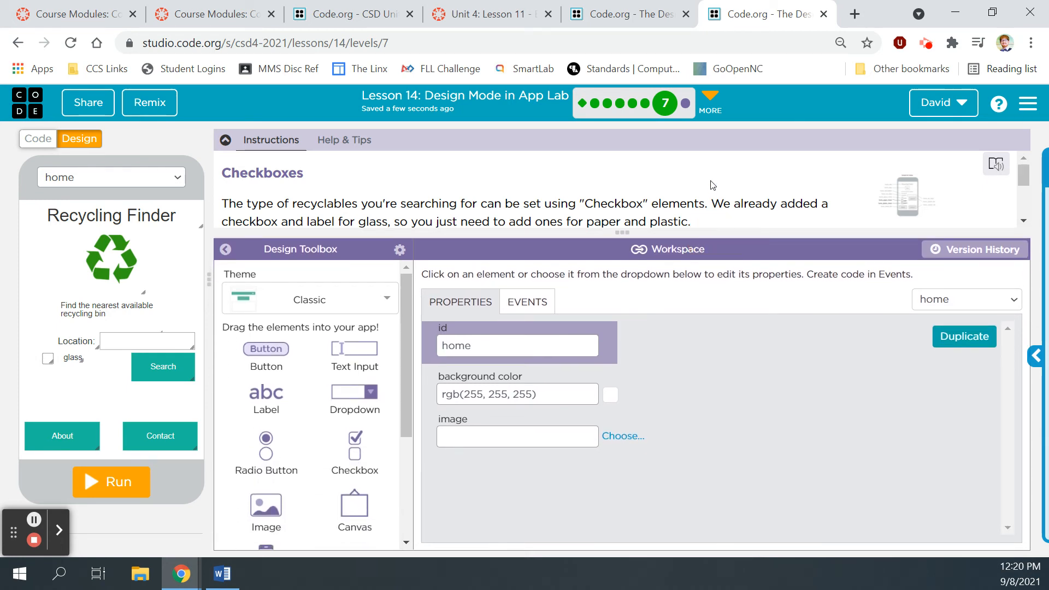
pyautogui.scroll(3, 712, 185)
pyautogui.click(901, 197)
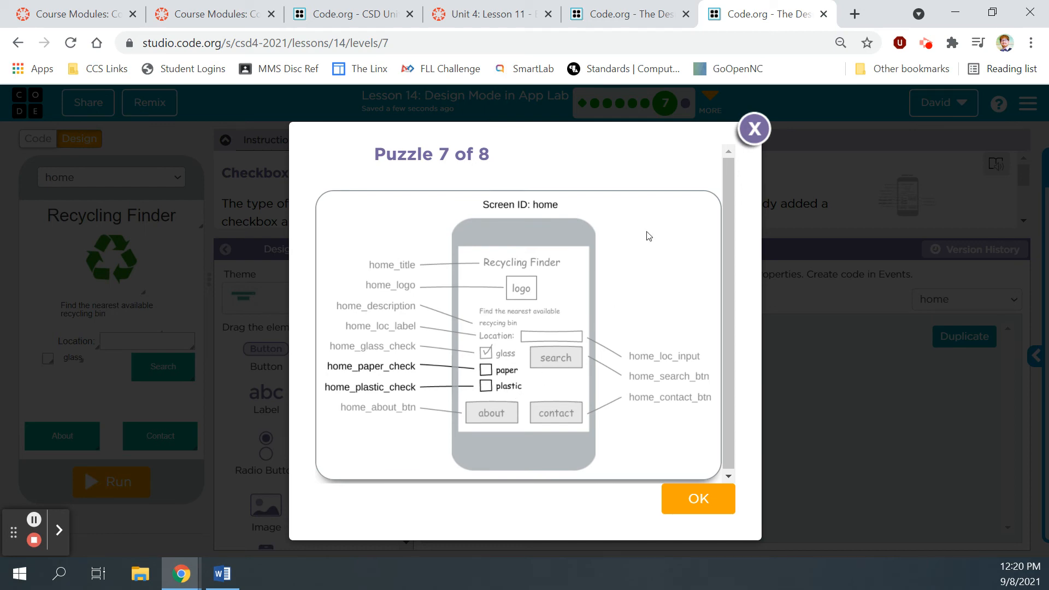
pyautogui.click(755, 129)
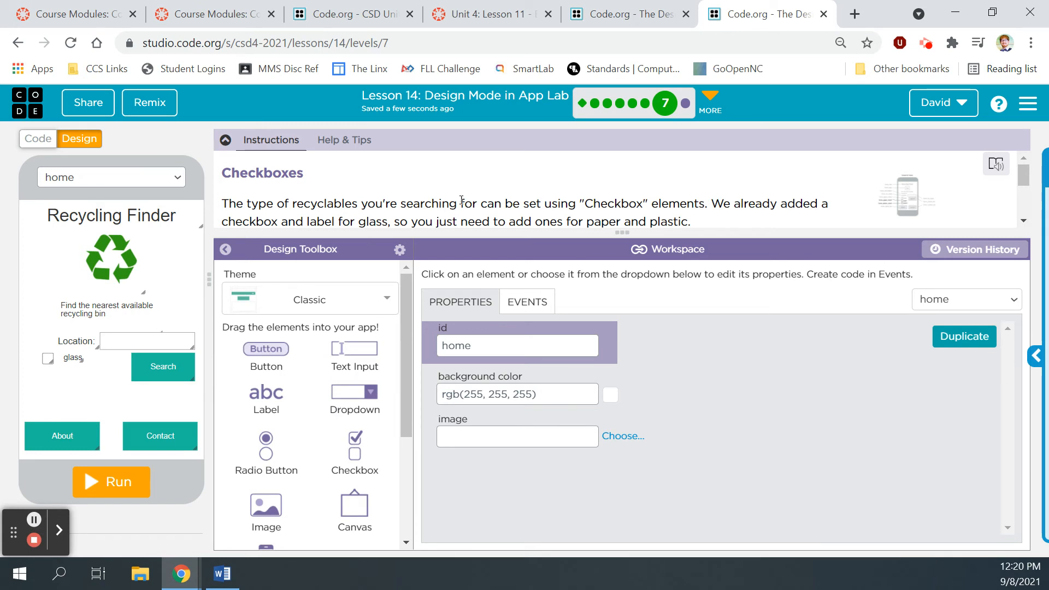
pyautogui.scroll(-3, 453, 207)
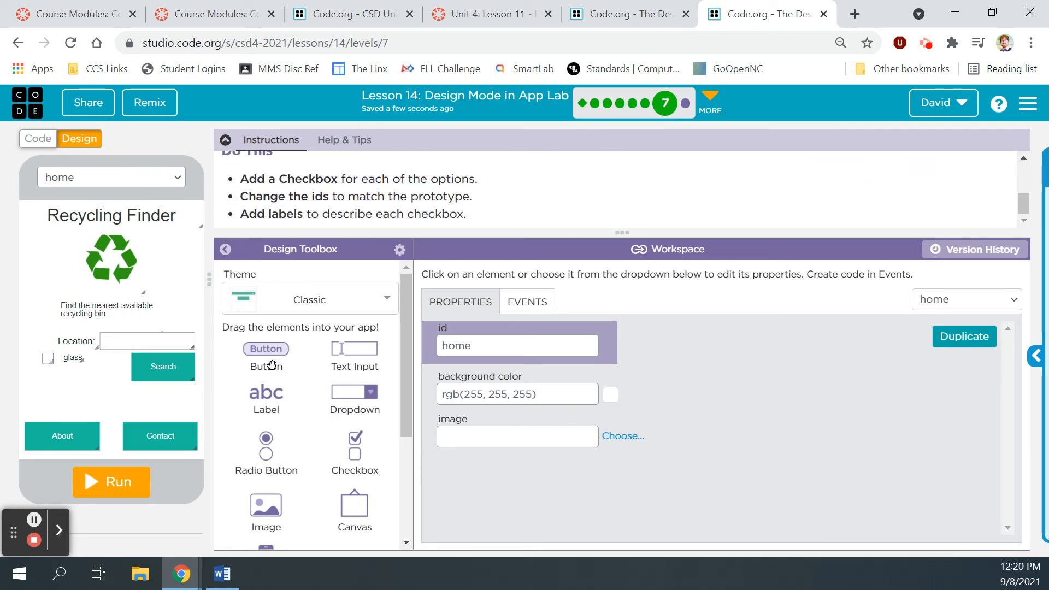
pyautogui.moveTo(408, 320); pyautogui.dragTo(408, 326)
pyautogui.moveTo(355, 445); pyautogui.dragTo(50, 379)
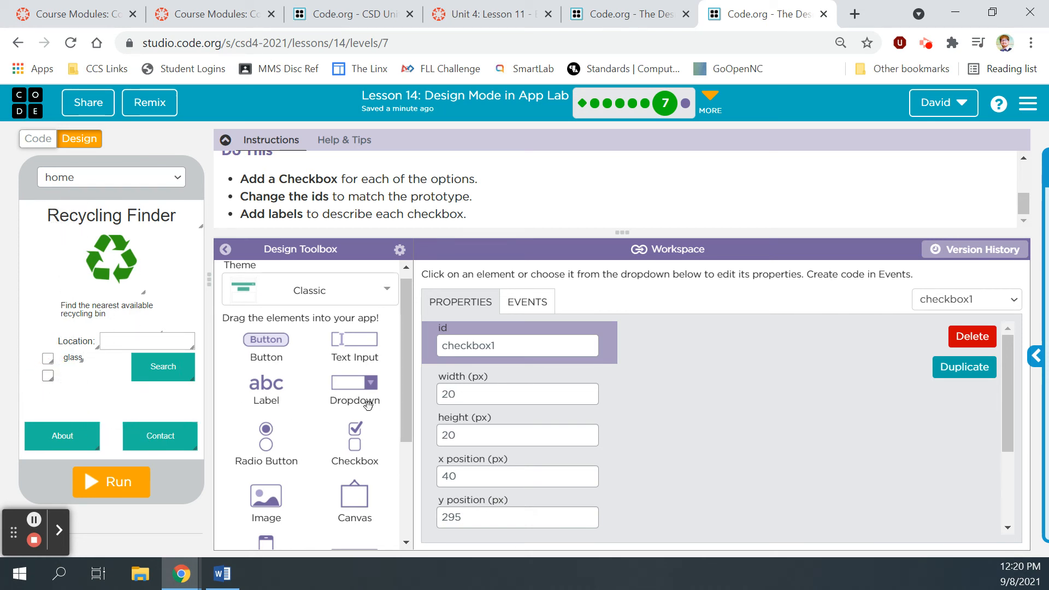
pyautogui.moveTo(353, 447); pyautogui.dragTo(48, 393)
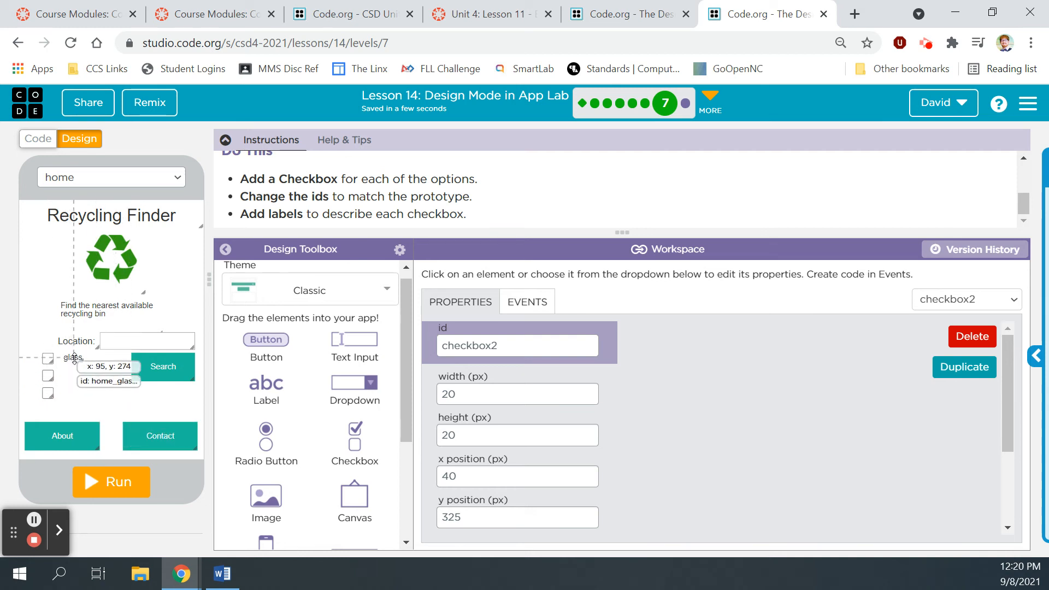
# Step: Add a label reading 'paper' beside the first new checkbox
pyautogui.moveTo(266, 391); pyautogui.dragTo(73, 386)
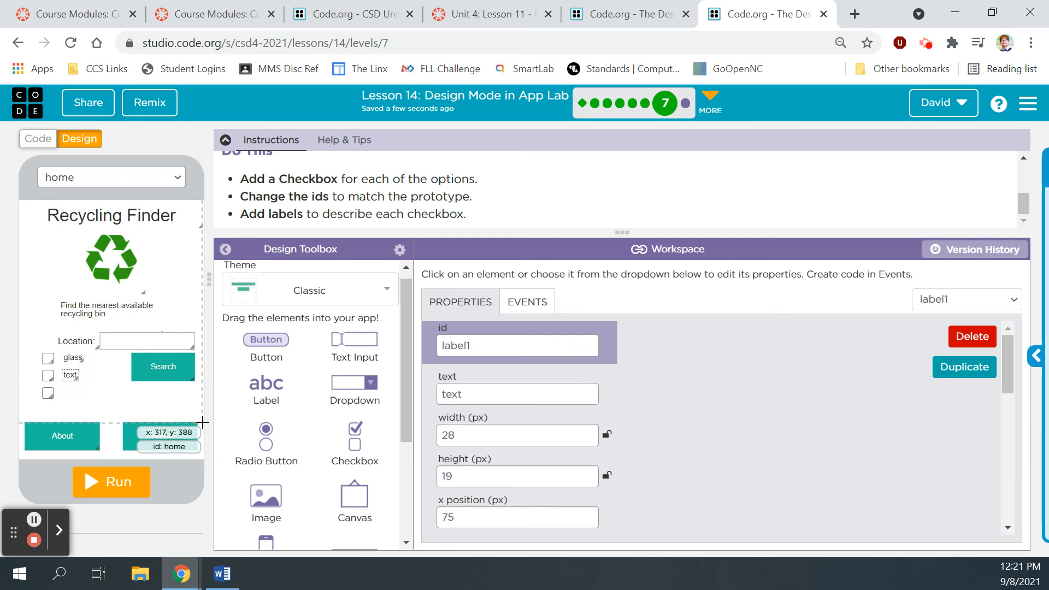
pyautogui.click(489, 393)
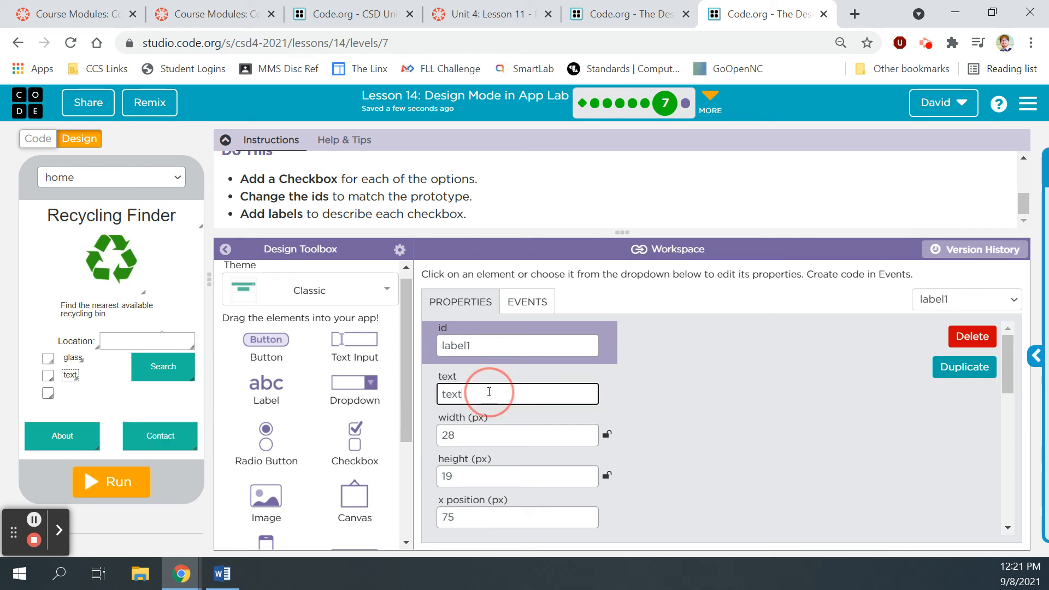
pyautogui.press('BackSpace')
pyautogui.press('BackSpace')
pyautogui.press('BackSpace')
pyautogui.press('BackSpace')
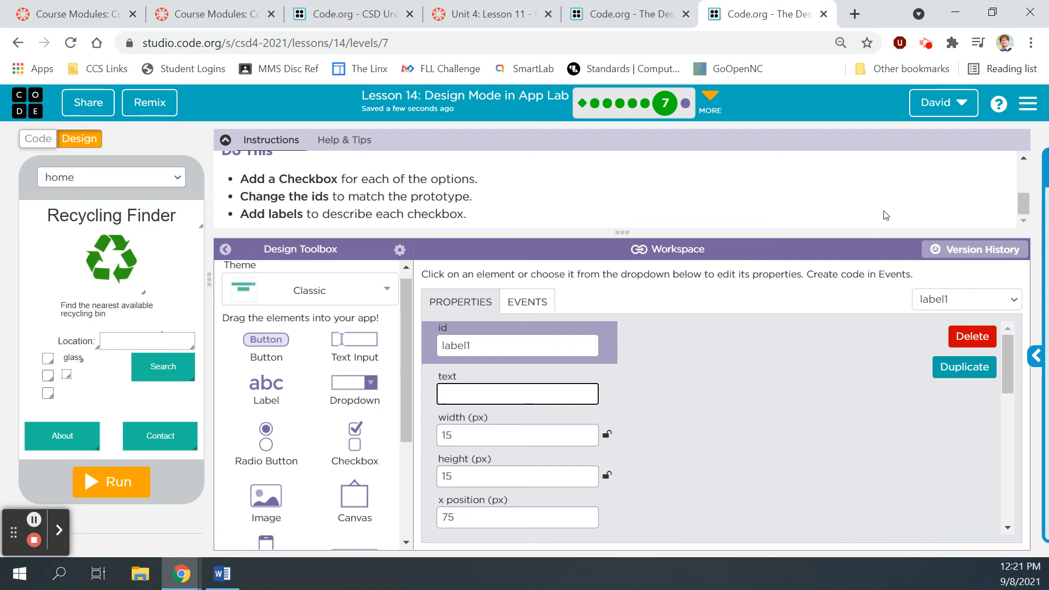
pyautogui.scroll(3, 885, 213)
pyautogui.click(907, 192)
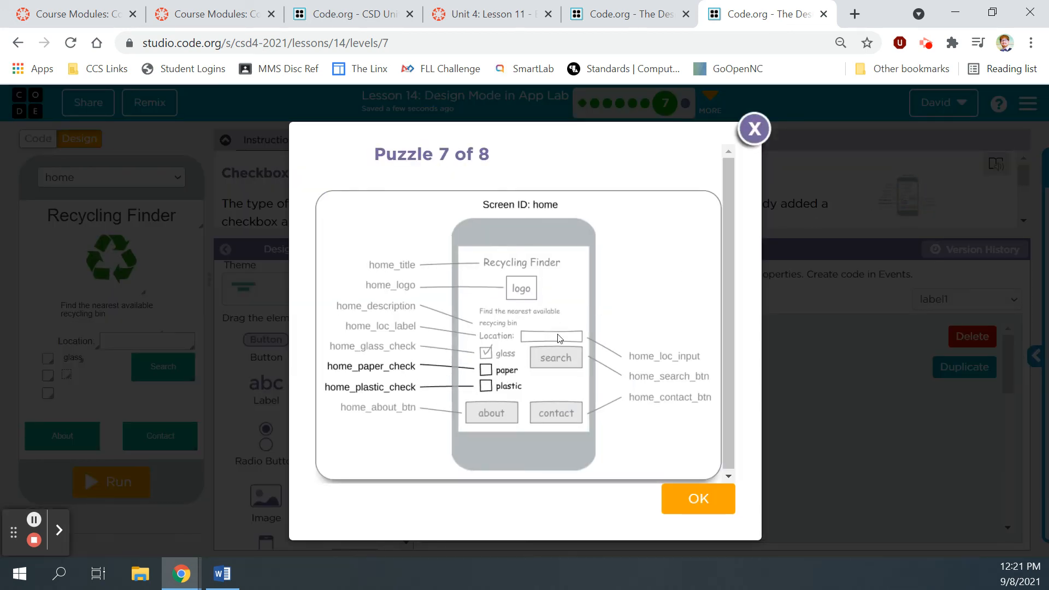
pyautogui.click(754, 129)
pyautogui.click(508, 394)
pyautogui.write('paper')
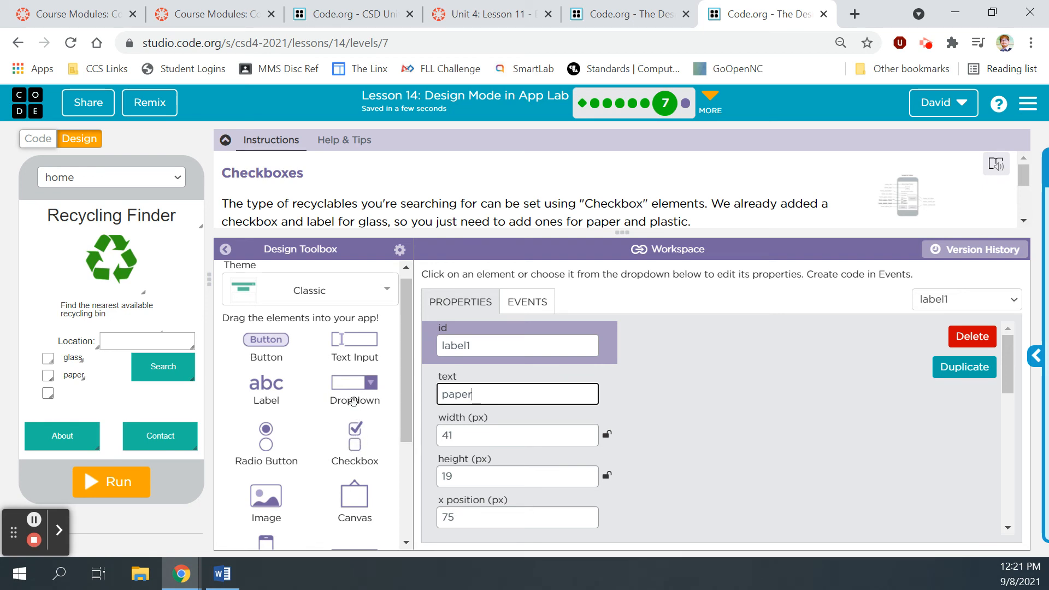
# Step: Add a label reading 'plastic' beside the third checkbox
pyautogui.moveTo(274, 385); pyautogui.dragTo(73, 404)
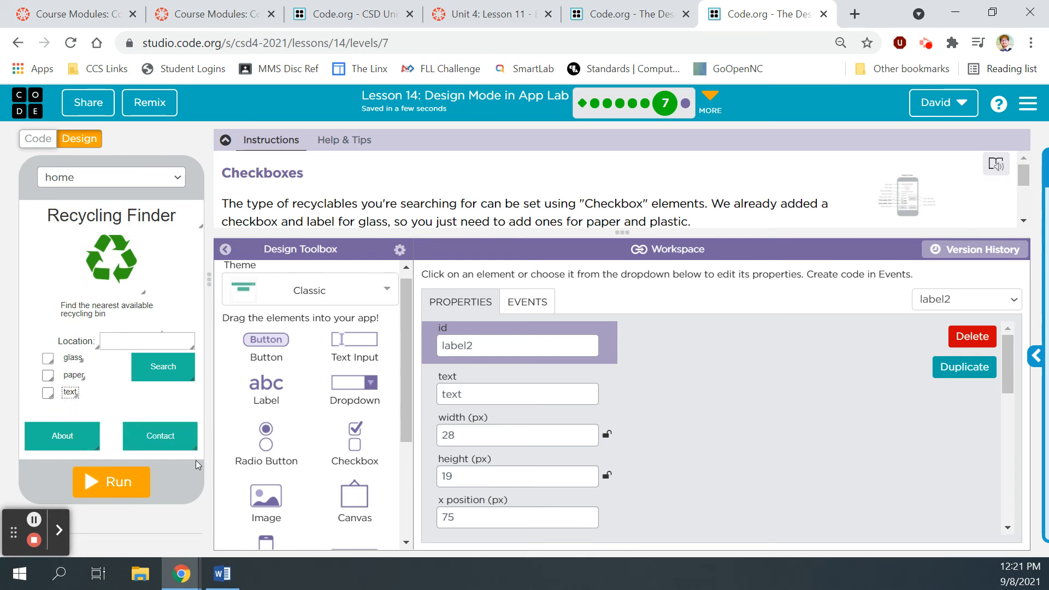
pyautogui.doubleClick(445, 394)
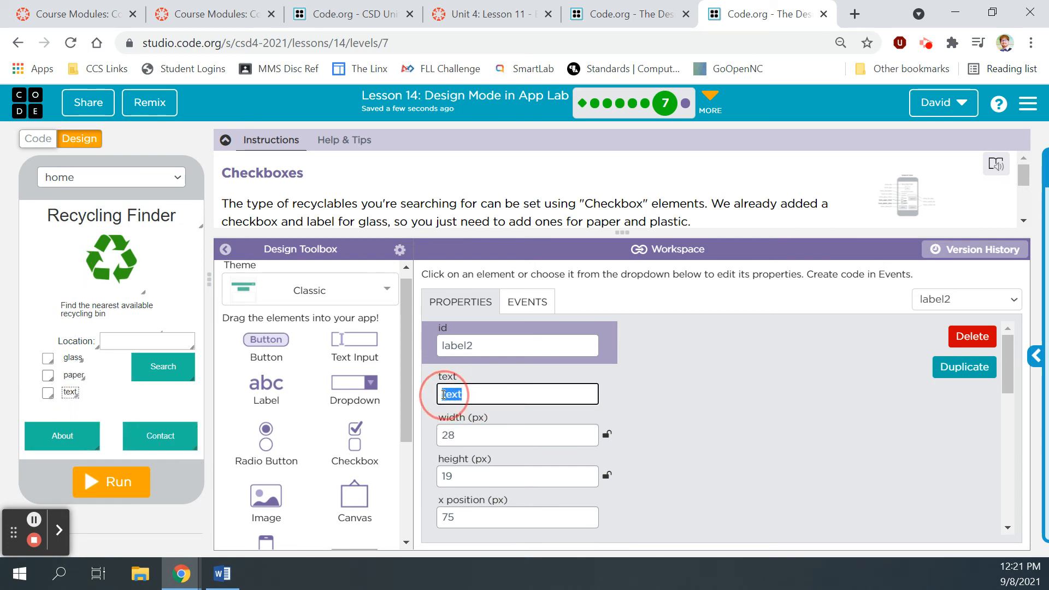
pyautogui.write('pla')
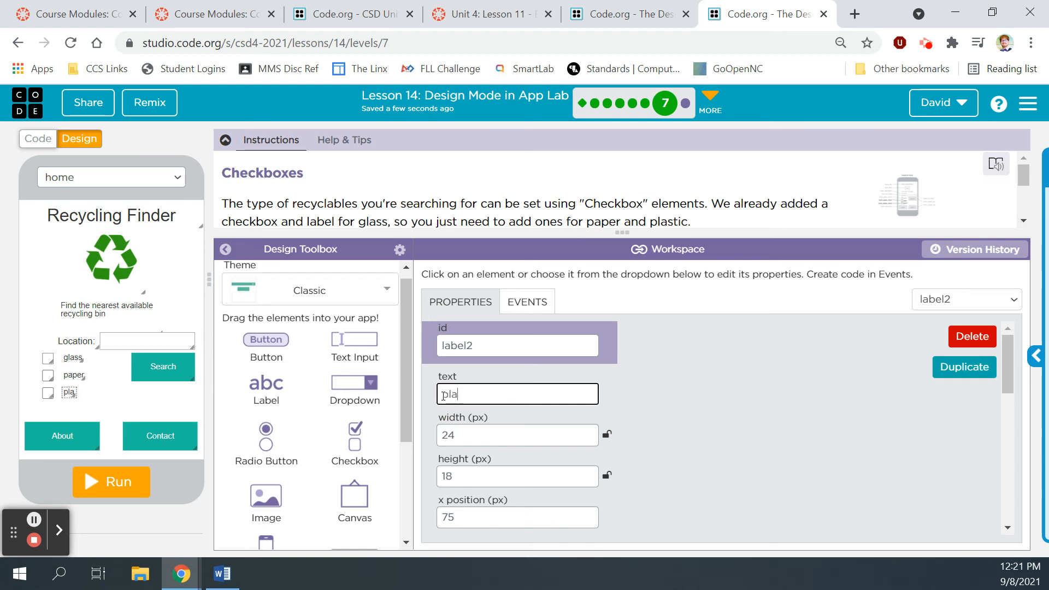
pyautogui.write('stic')
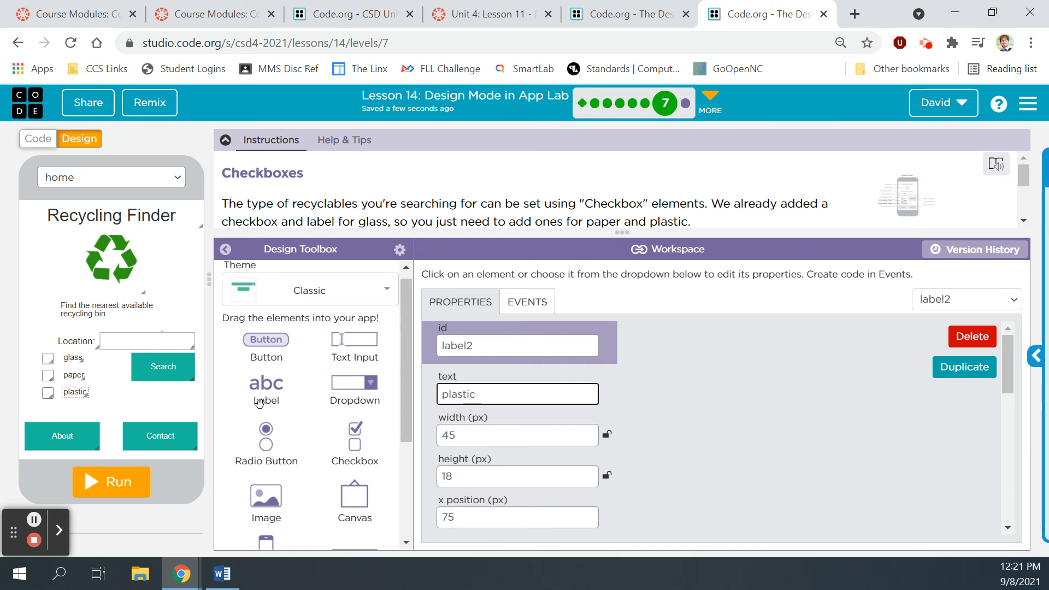
pyautogui.scroll(-3, 697, 218)
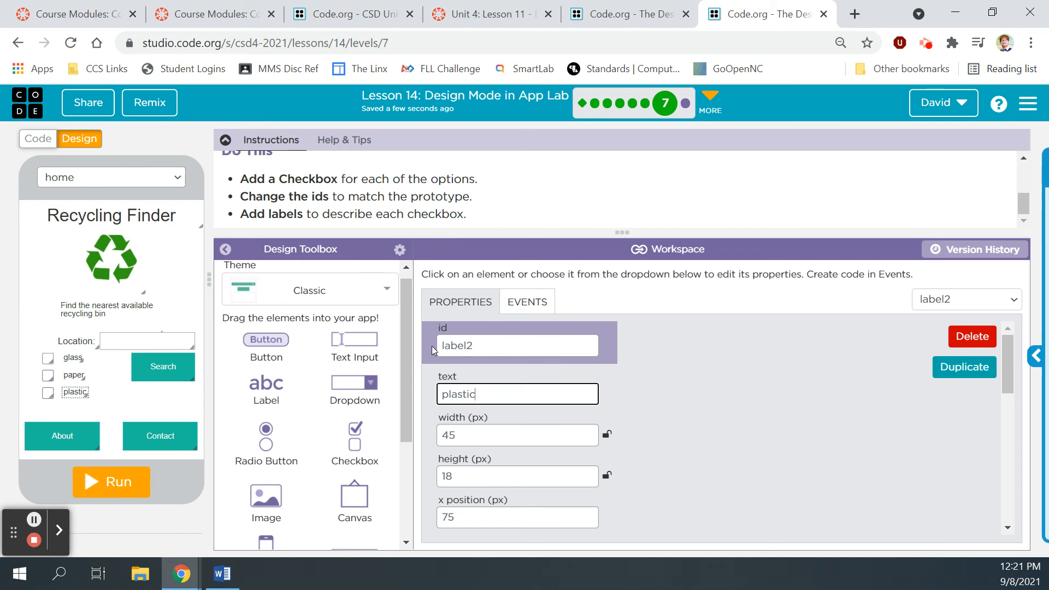
pyautogui.click(50, 360)
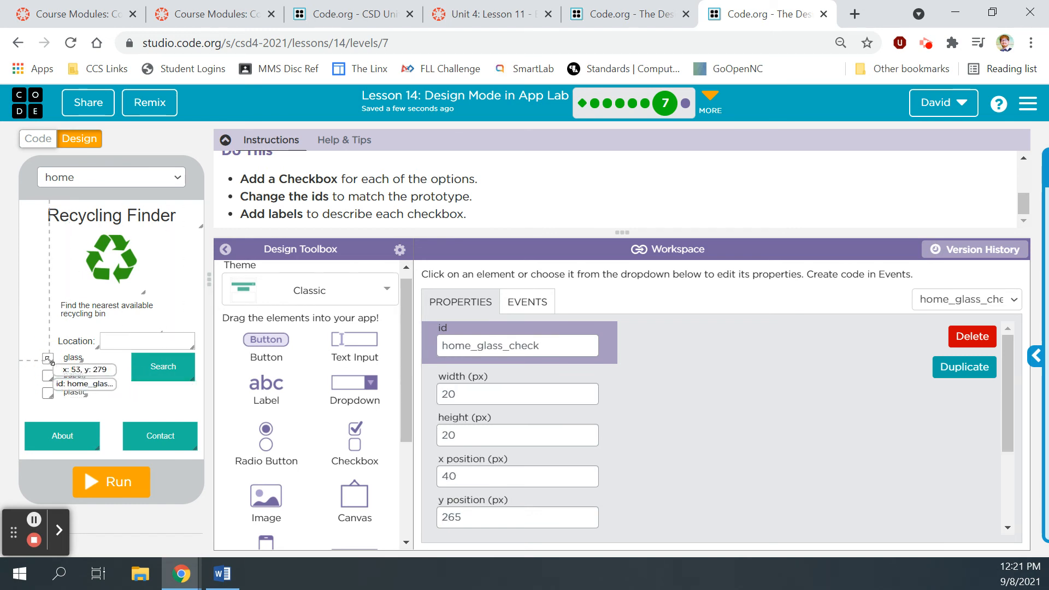
# Step: Rename the new checkboxes' ids to home_paper_check and home_plastic_check
pyautogui.click(47, 376)
pyautogui.moveTo(500, 351); pyautogui.dragTo(441, 347)
pyautogui.write('home')
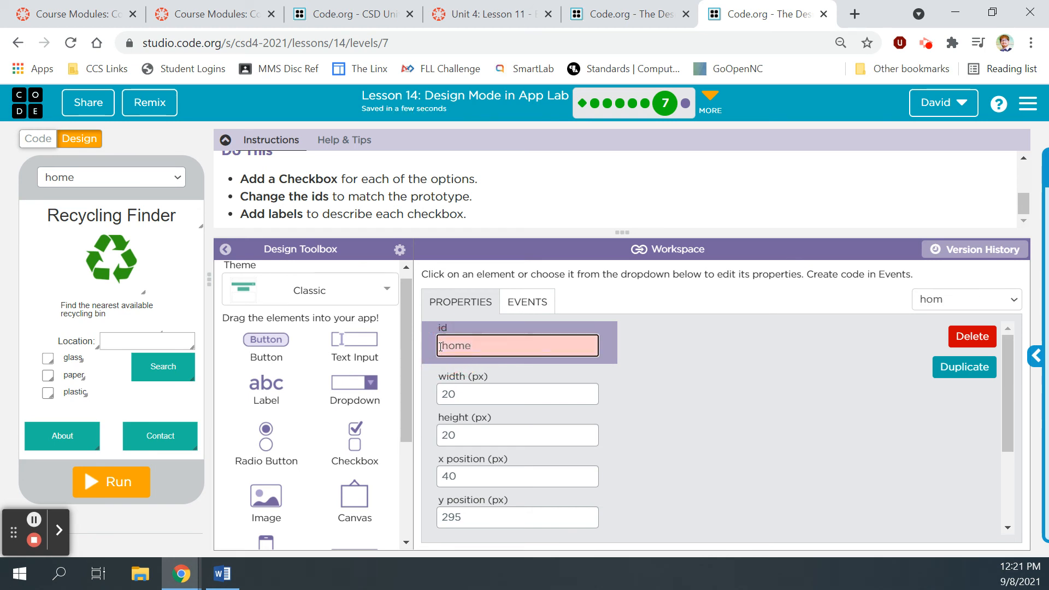
pyautogui.write('_paper_check')
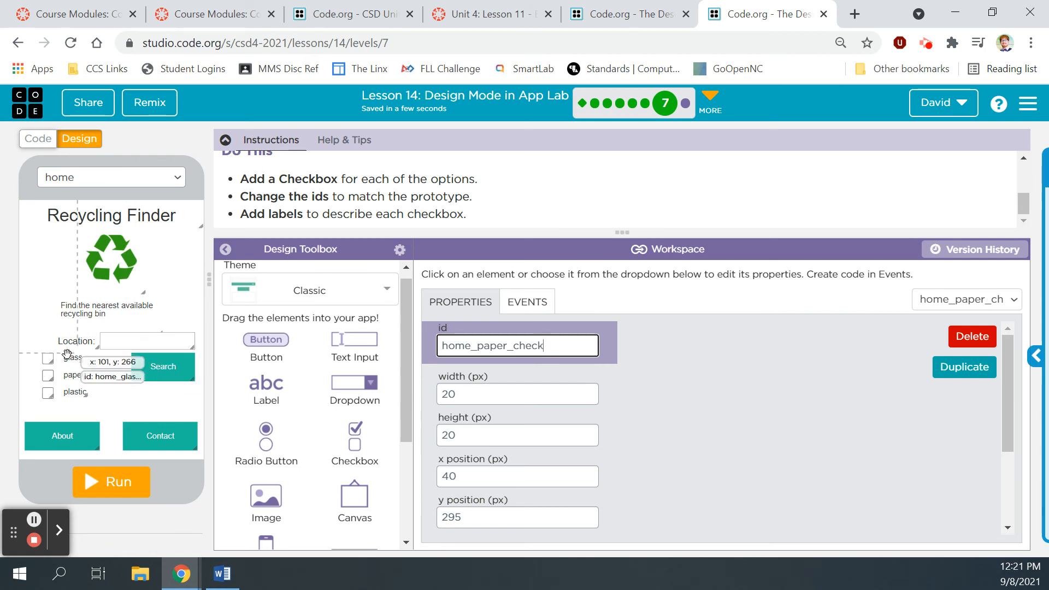
pyautogui.click(47, 359)
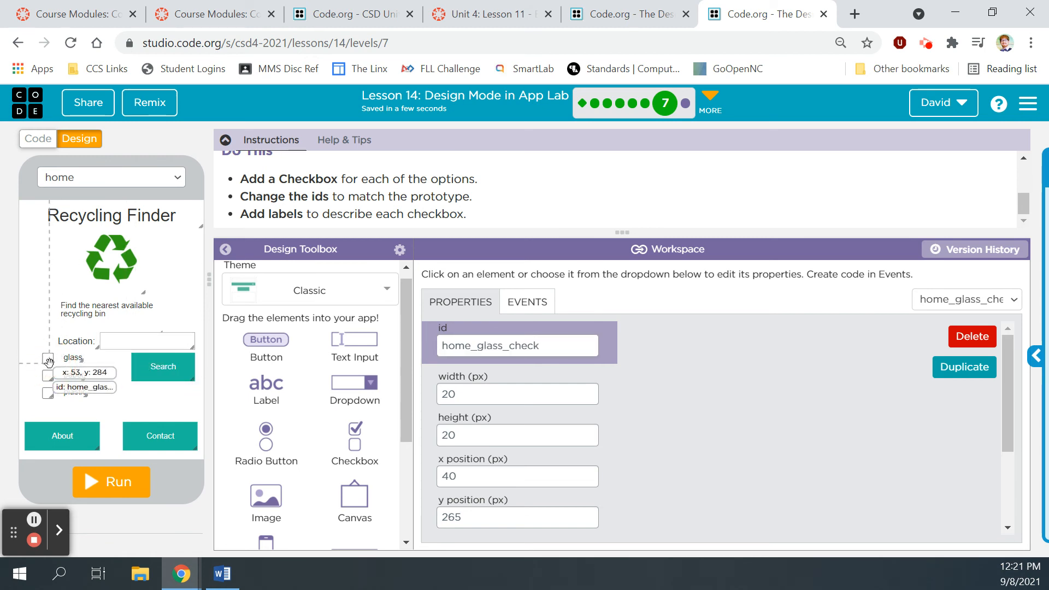
pyautogui.click(48, 393)
pyautogui.moveTo(501, 344); pyautogui.dragTo(437, 345)
pyautogui.write('home_plas')
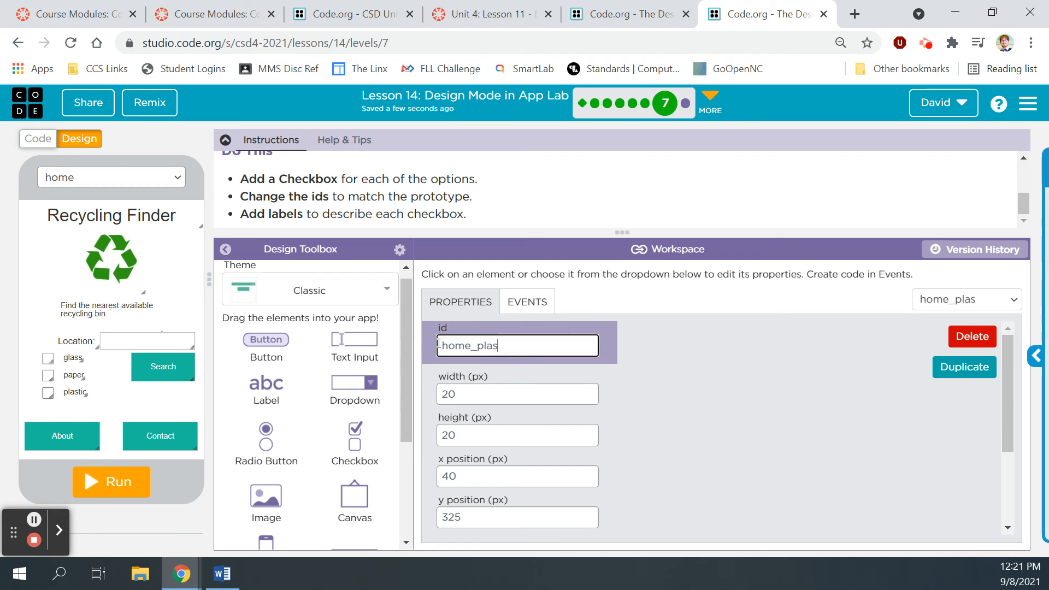
pyautogui.write('tic_check')
# Step: Set the paper and plastic label ids to home_paper_label and home_plastic_label
pyautogui.click(76, 358)
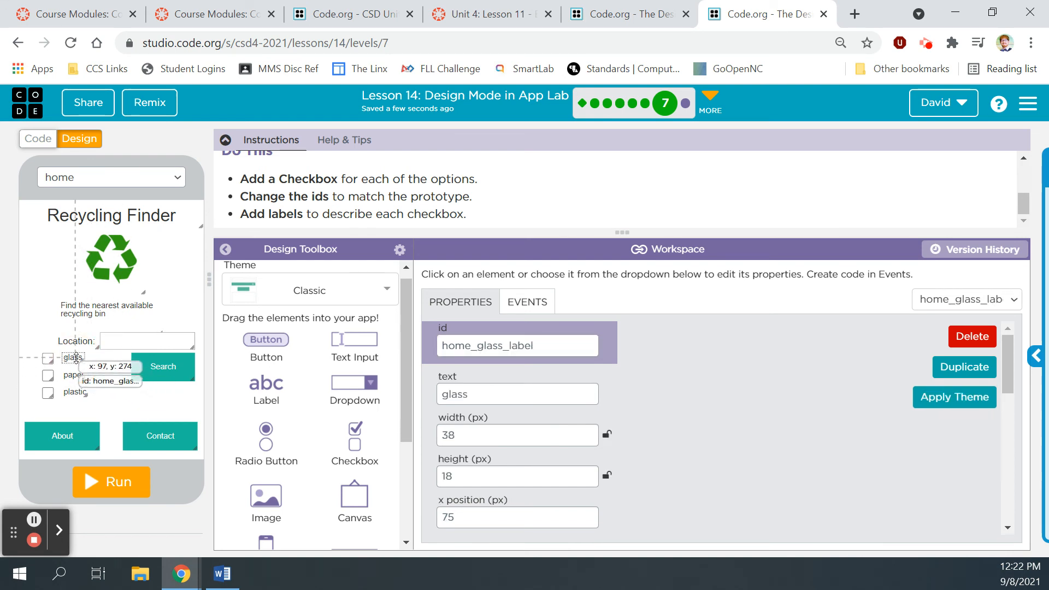
pyautogui.click(76, 375)
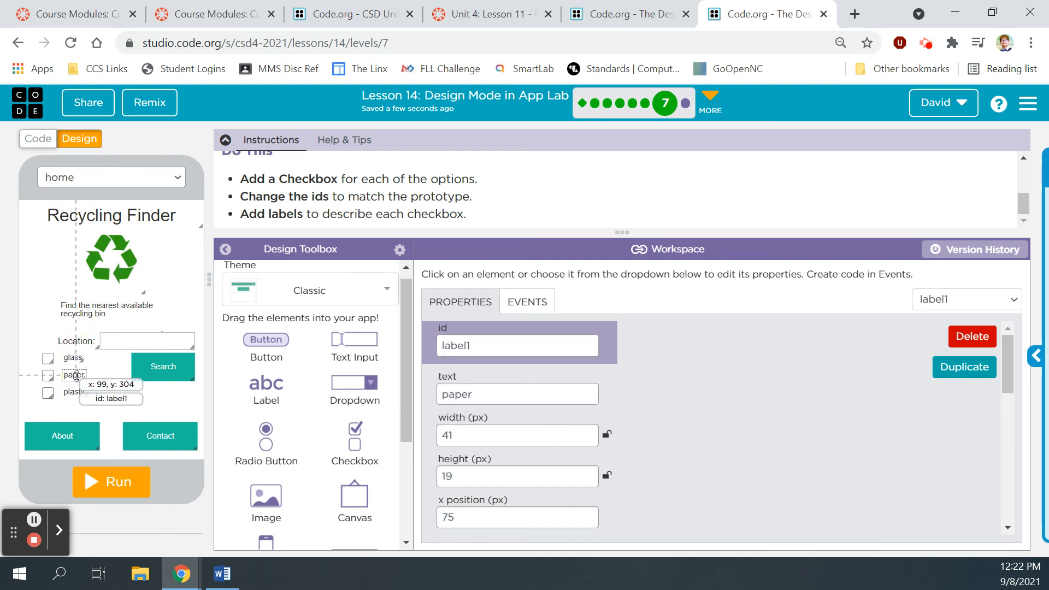
pyautogui.doubleClick(439, 346)
pyautogui.write('home_pap')
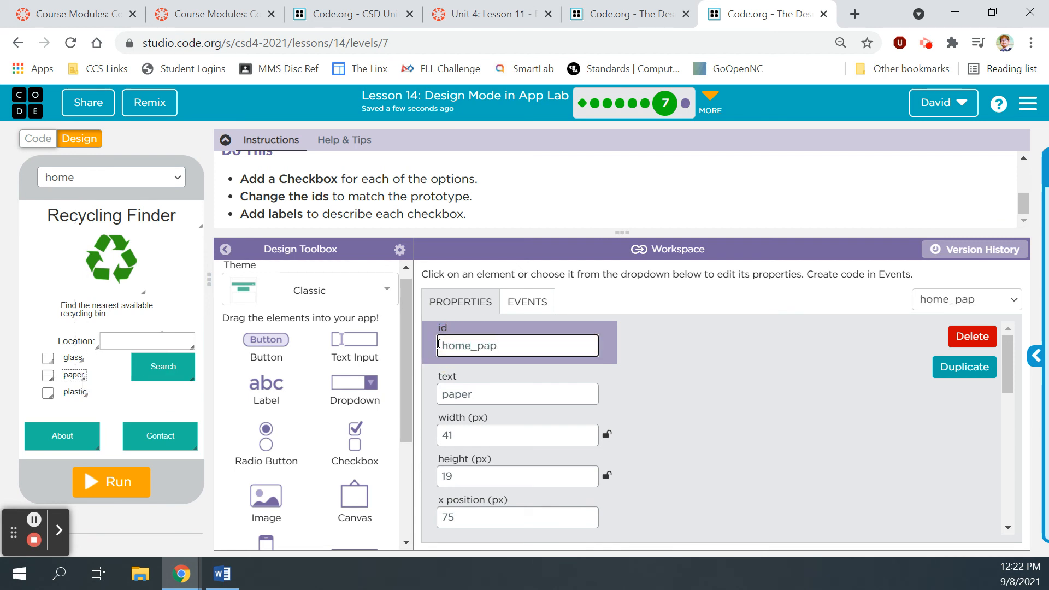
pyautogui.write('er_label')
pyautogui.click(76, 393)
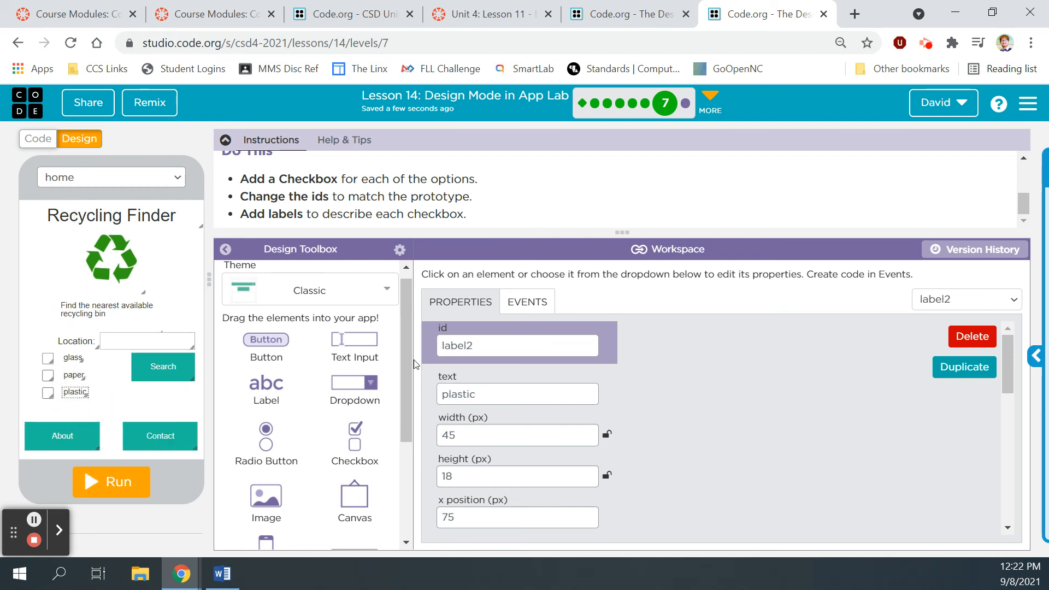
pyautogui.moveTo(499, 345); pyautogui.dragTo(438, 345)
pyautogui.press('BackSpace')
pyautogui.write('home_plas')
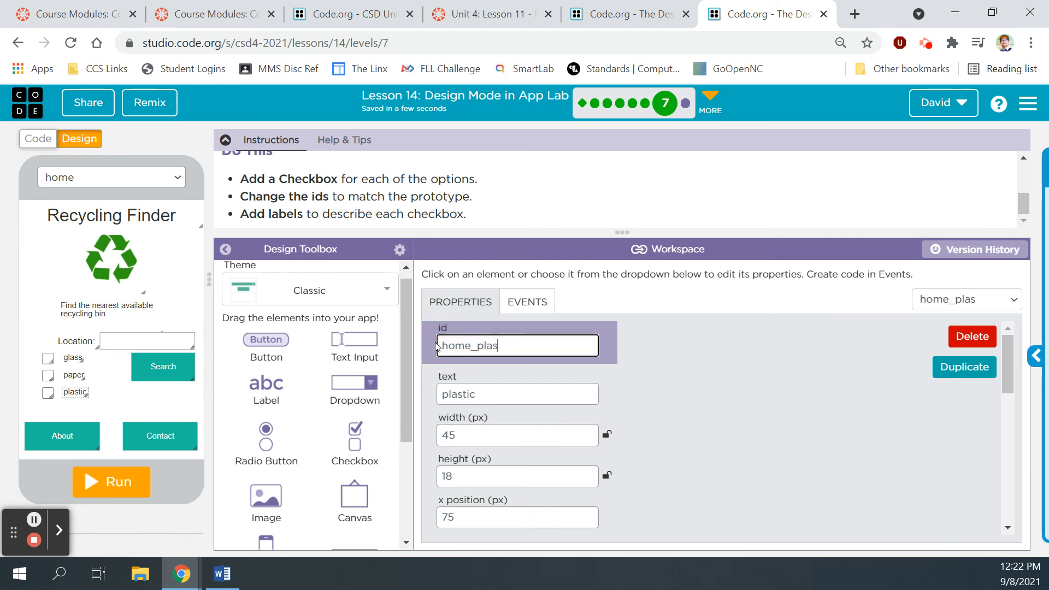
pyautogui.write('tic_label')
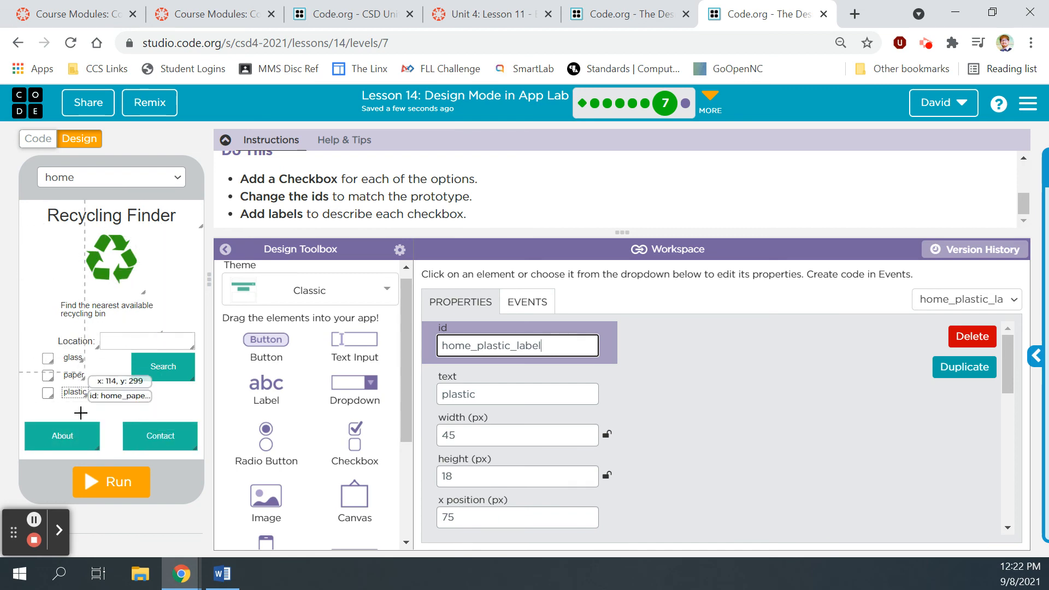
# Step: Run the app, submit the level and continue to the Finishing Touches level
pyautogui.click(117, 496)
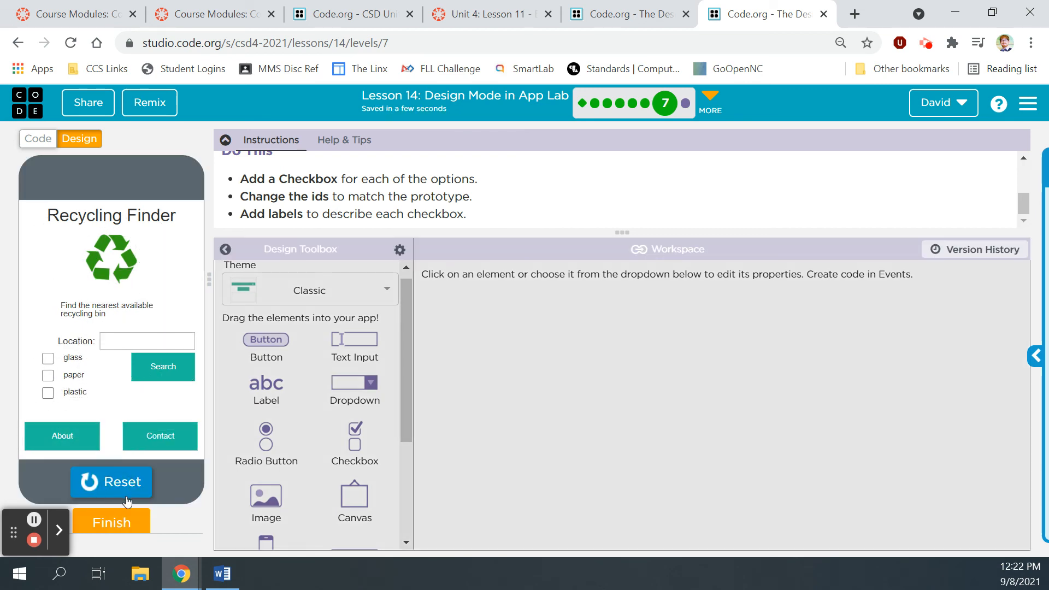
pyautogui.click(129, 518)
pyautogui.click(693, 225)
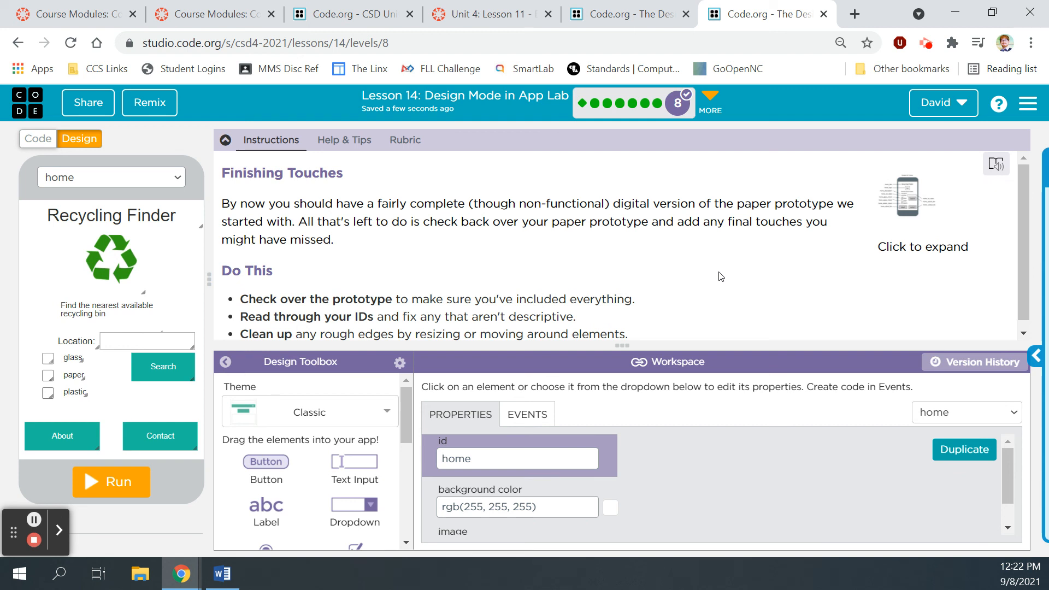
# Step: Review the full-size prototype diagram for the Finishing Touches level
pyautogui.scroll(-1, 720, 276)
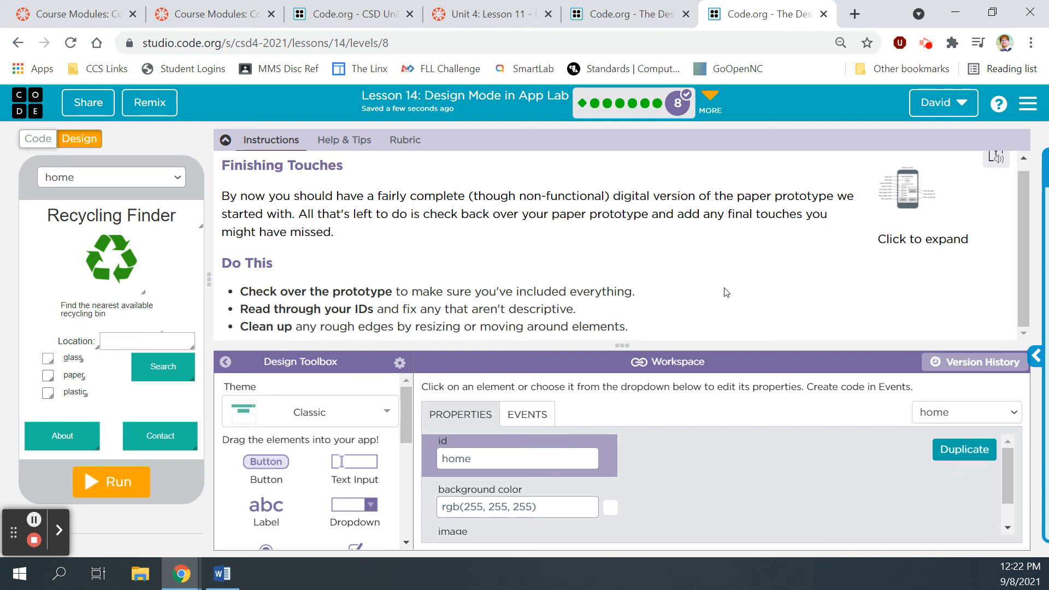
pyautogui.click(922, 192)
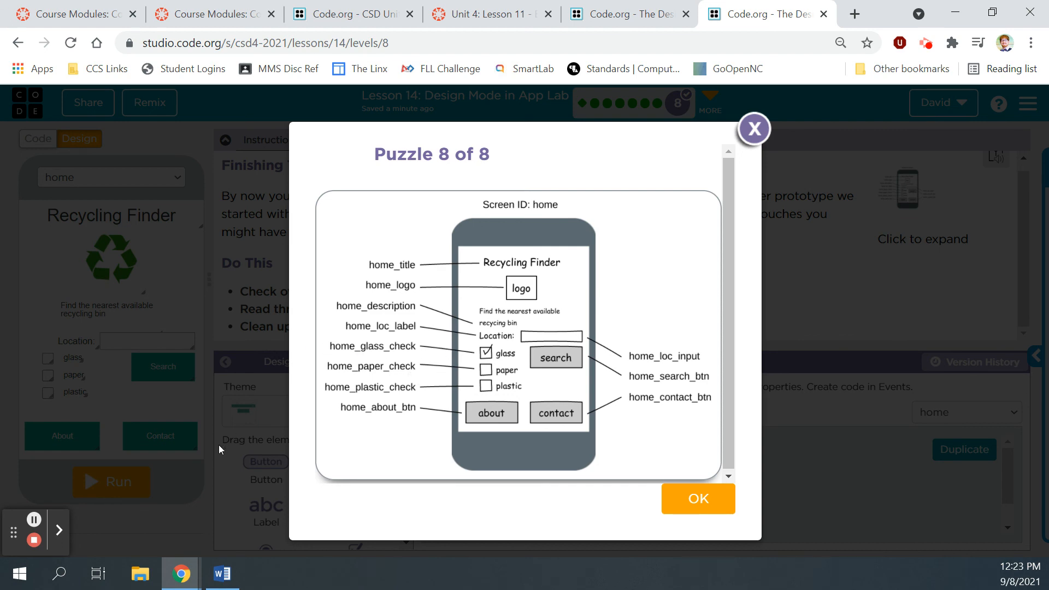
pyautogui.click(755, 131)
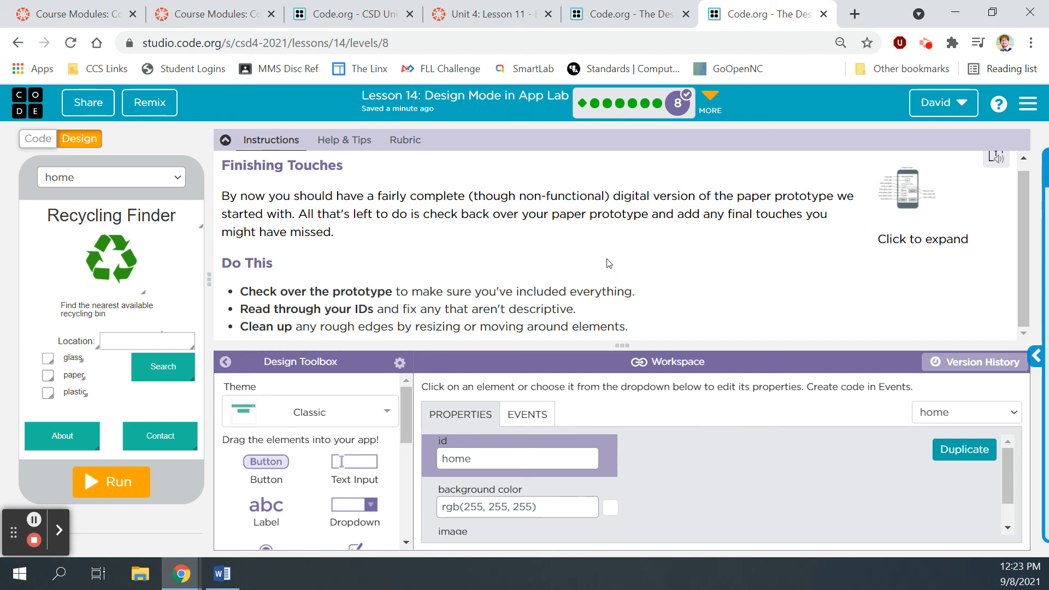
# Step: Change the recycling logo image's id from image1 to home_logo
pyautogui.click(151, 217)
pyautogui.click(121, 262)
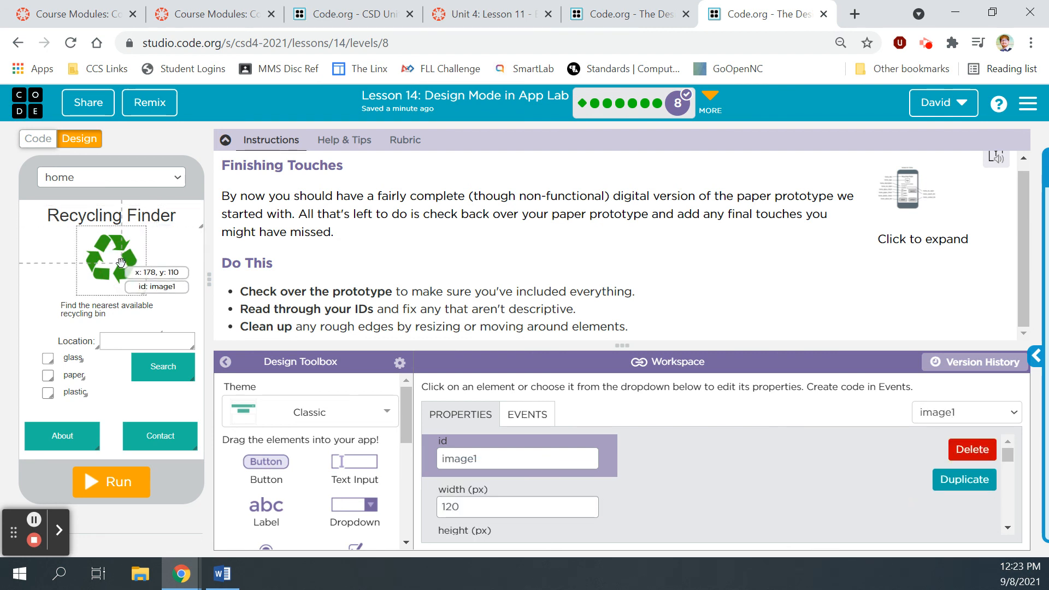
pyautogui.doubleClick(445, 458)
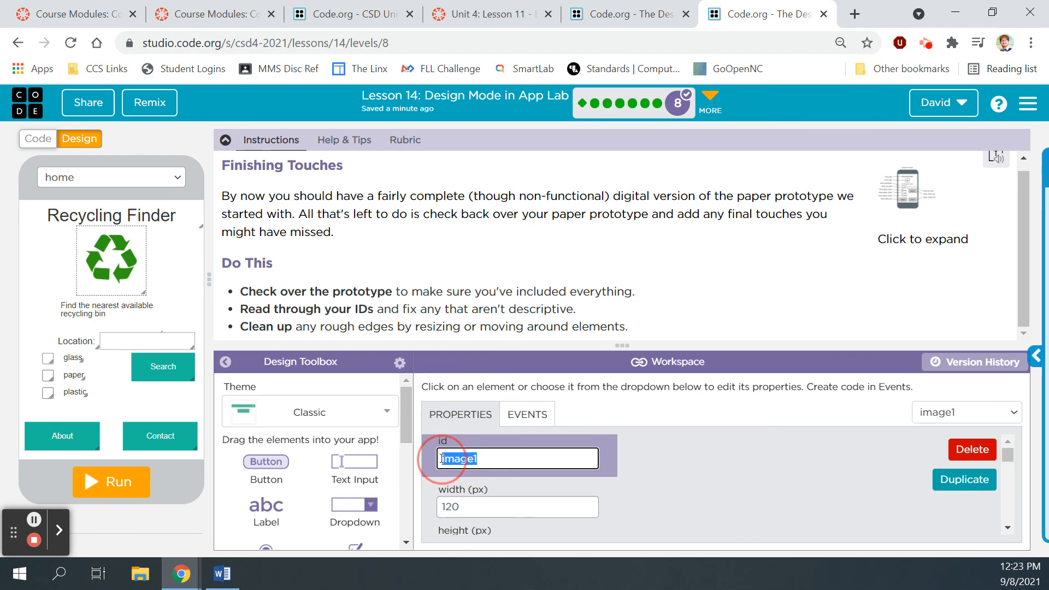
pyautogui.press('BackSpace')
pyautogui.click(904, 190)
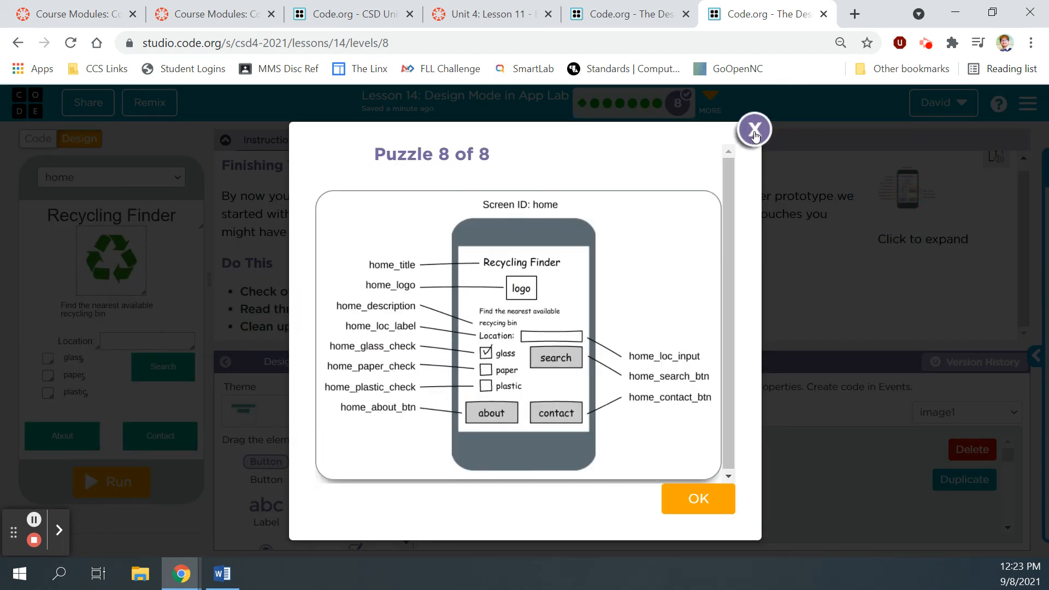
pyautogui.click(753, 138)
pyautogui.click(486, 460)
pyautogui.doubleClick(486, 460)
pyautogui.write('home_')
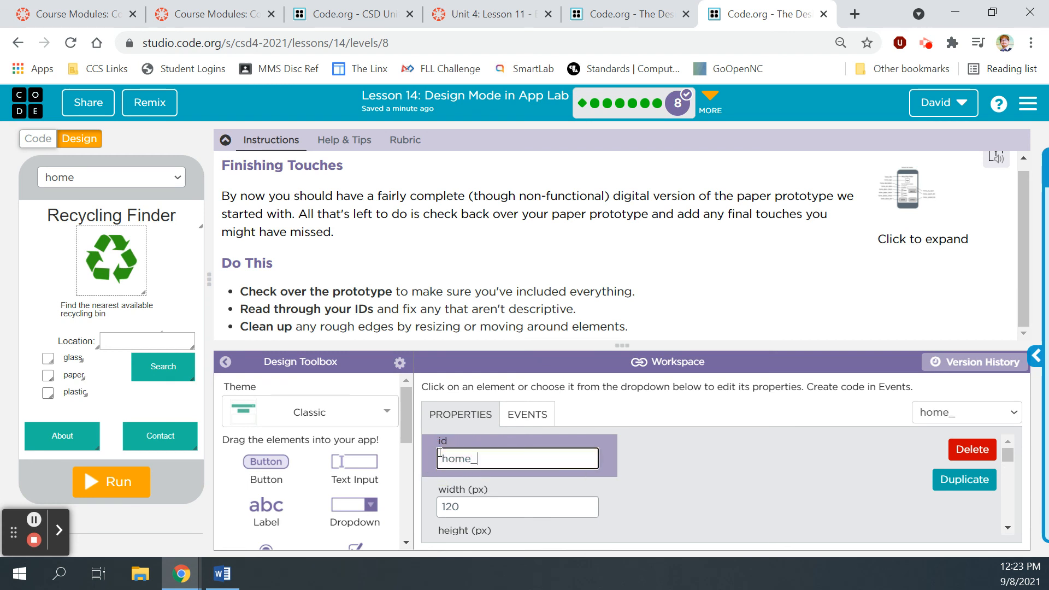
pyautogui.write('logo')
# Step: Verify the ids of the description, Location, input, Search, checkboxes, labels, About and Contact elements
pyautogui.click(90, 310)
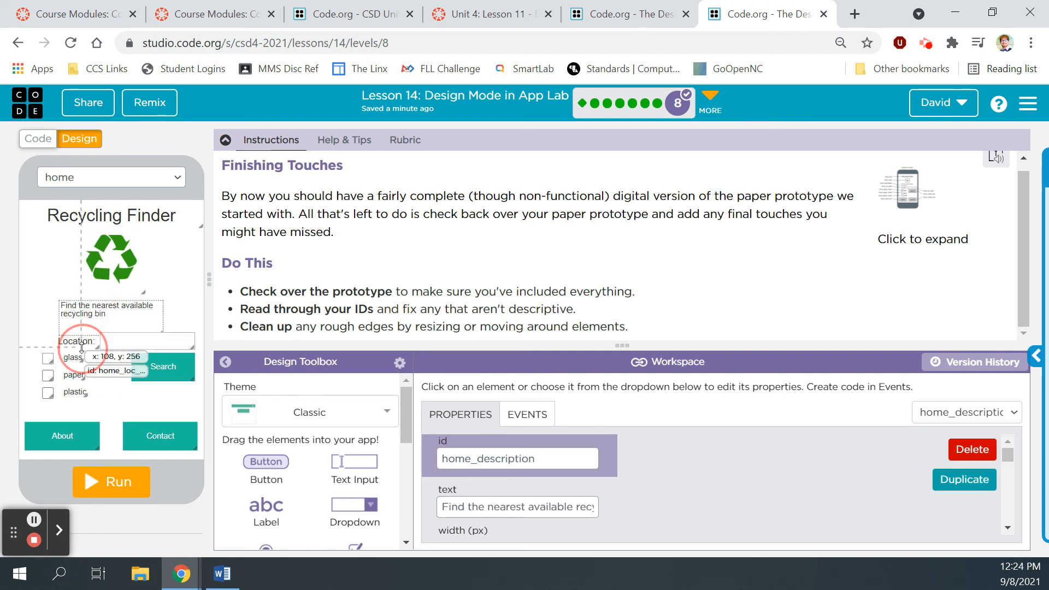
pyautogui.click(74, 341)
pyautogui.click(153, 341)
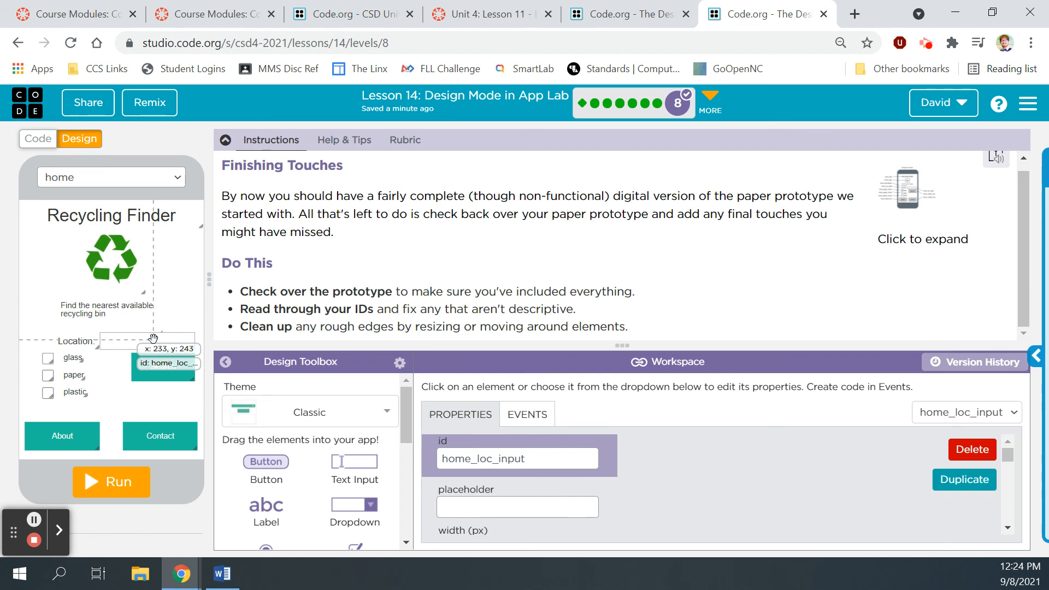
pyautogui.click(153, 365)
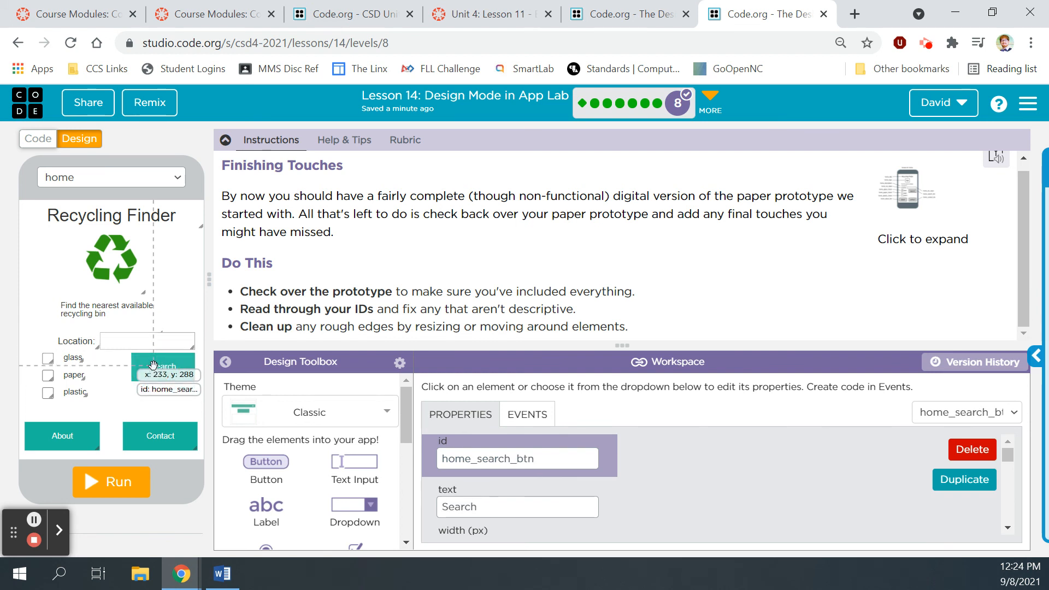
pyautogui.click(74, 359)
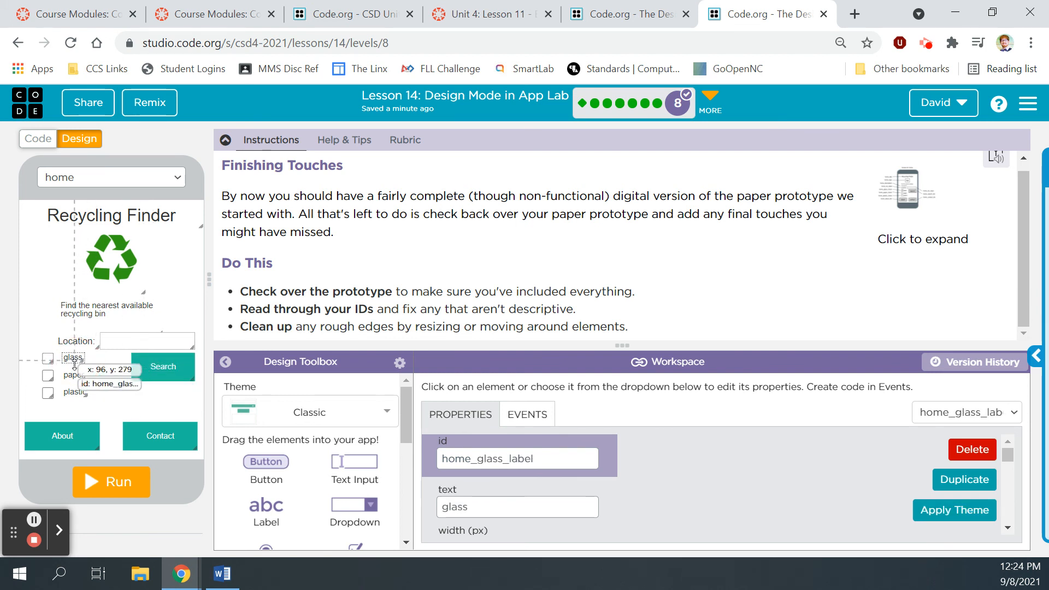
pyautogui.click(72, 376)
pyautogui.click(70, 389)
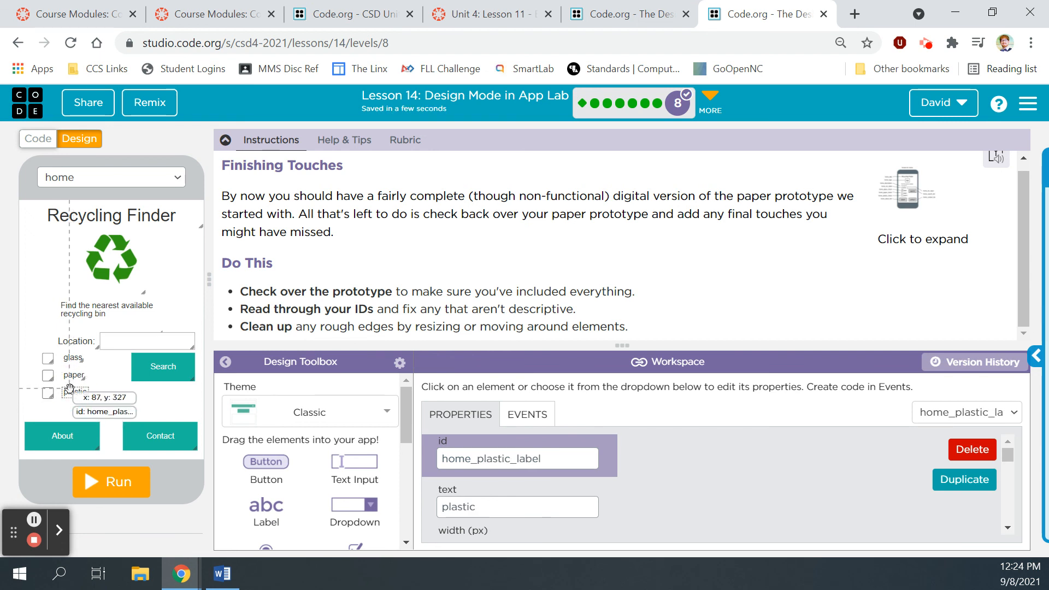
pyautogui.click(47, 392)
pyautogui.click(47, 376)
pyautogui.click(47, 359)
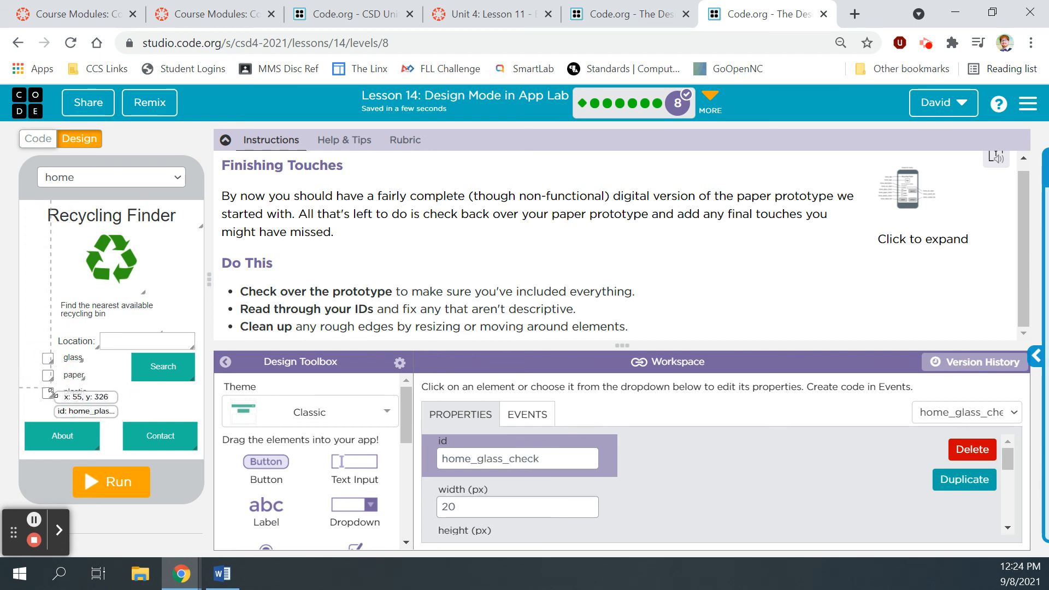
pyautogui.click(61, 429)
pyautogui.click(159, 434)
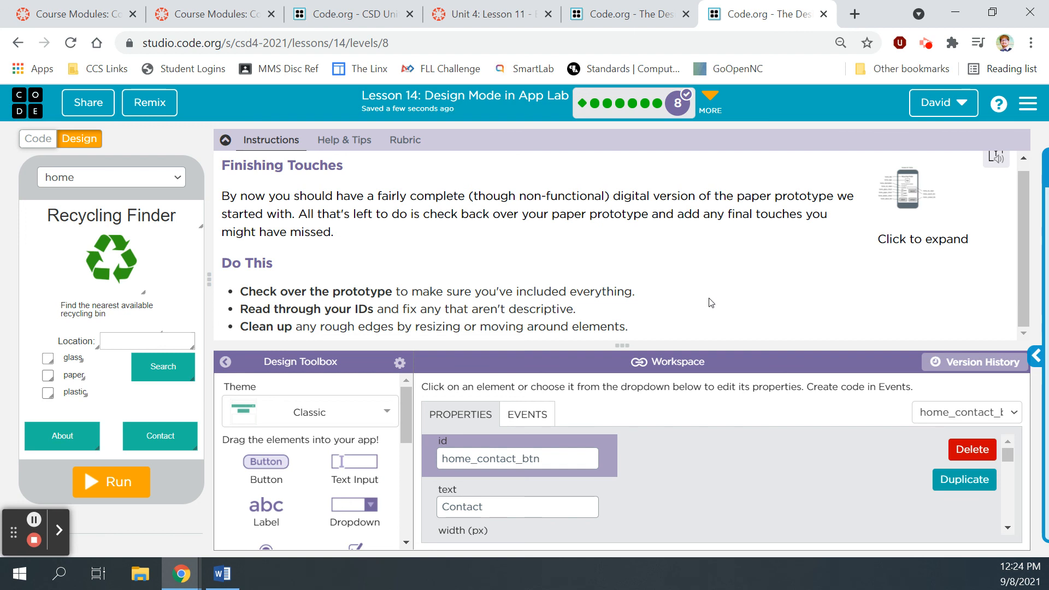
pyautogui.click(100, 273)
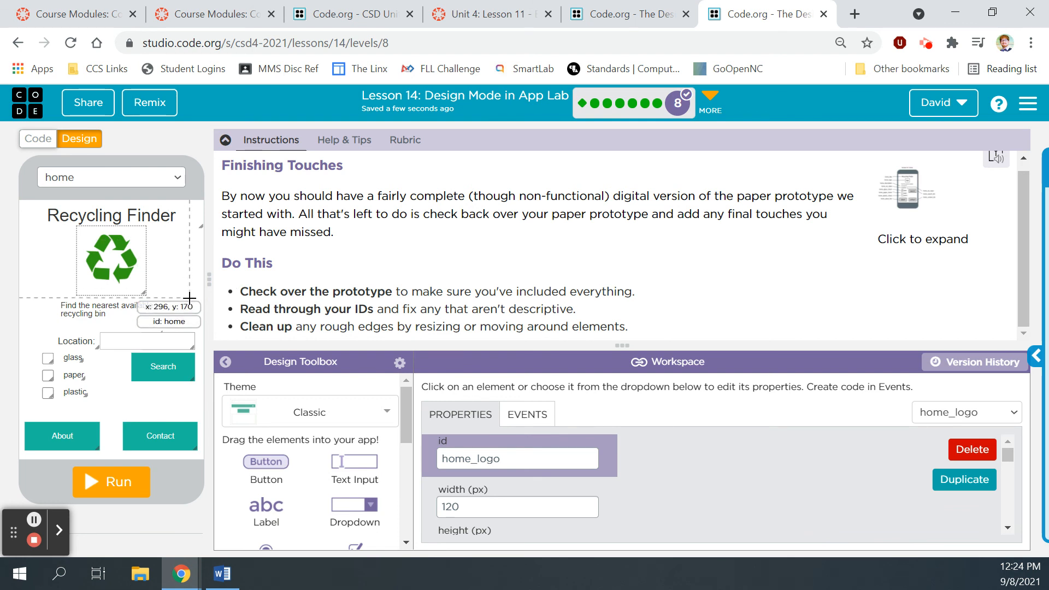
# Step: Run the completed Recycling Finder home screen and submit the Finishing Touches level
pyautogui.click(110, 483)
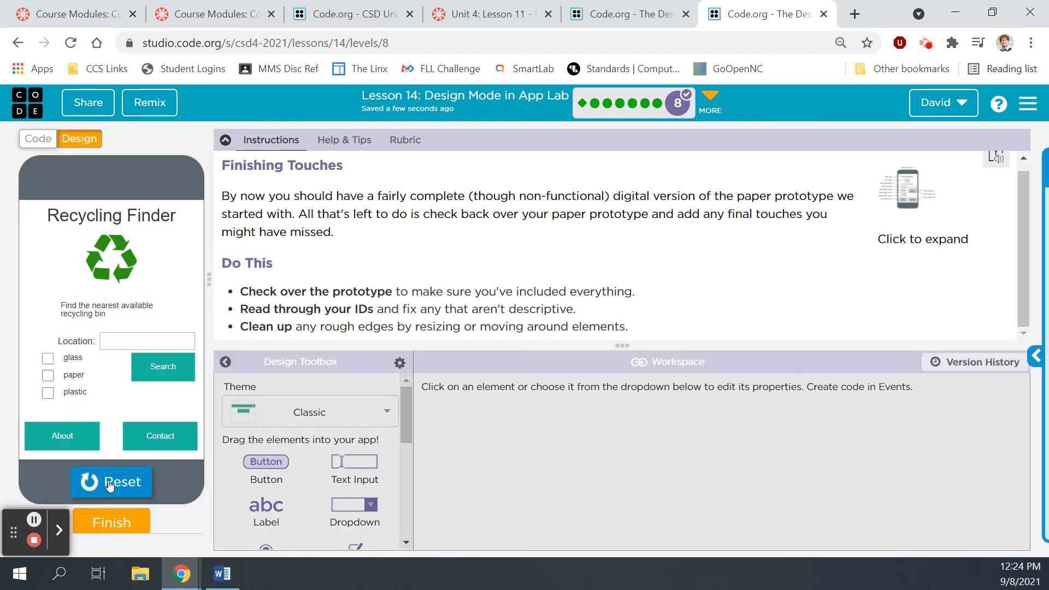
pyautogui.click(111, 521)
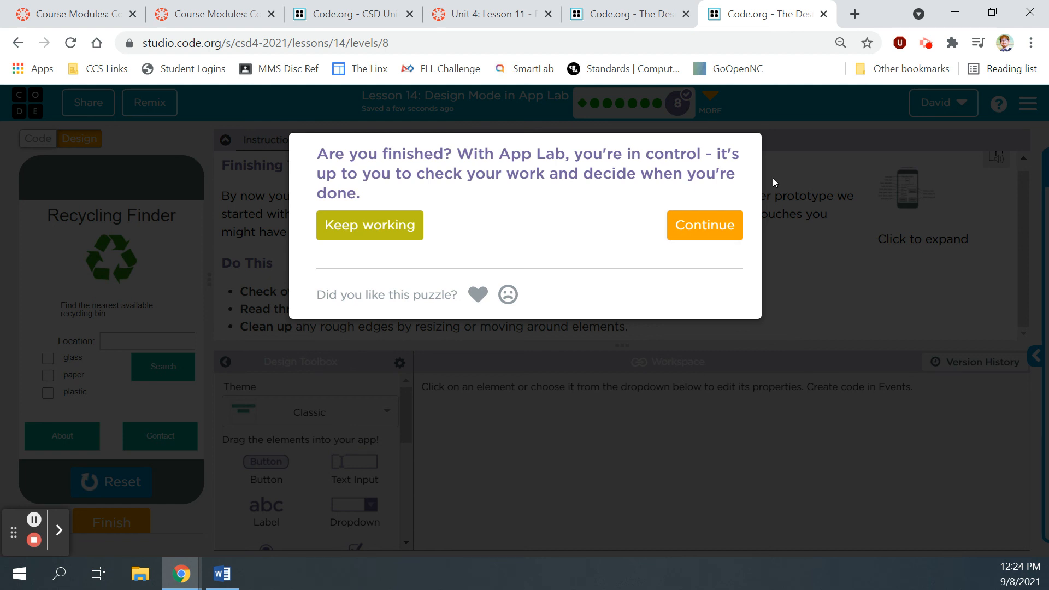
pyautogui.click(924, 45)
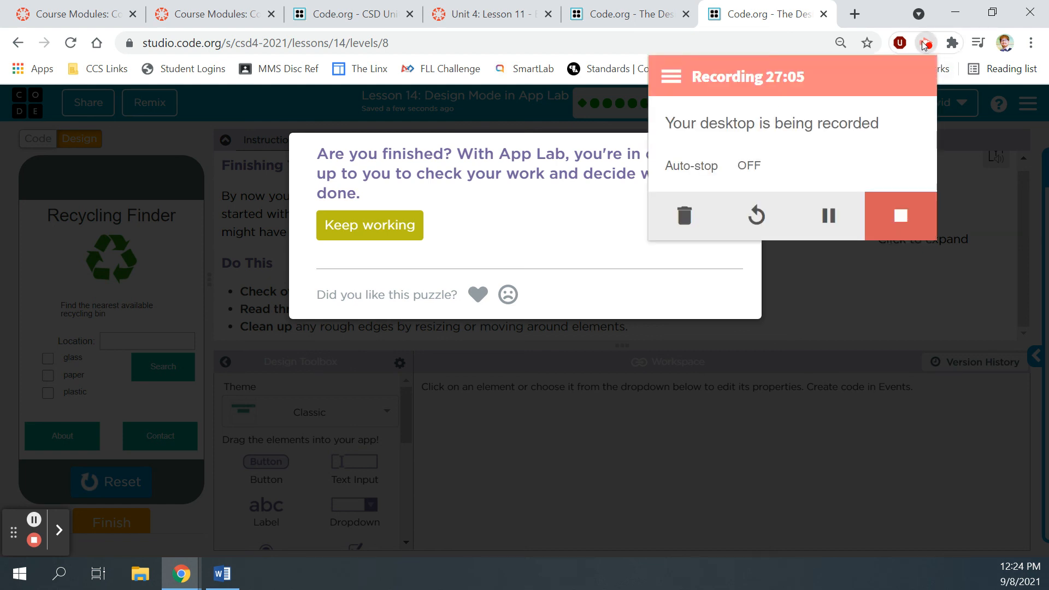